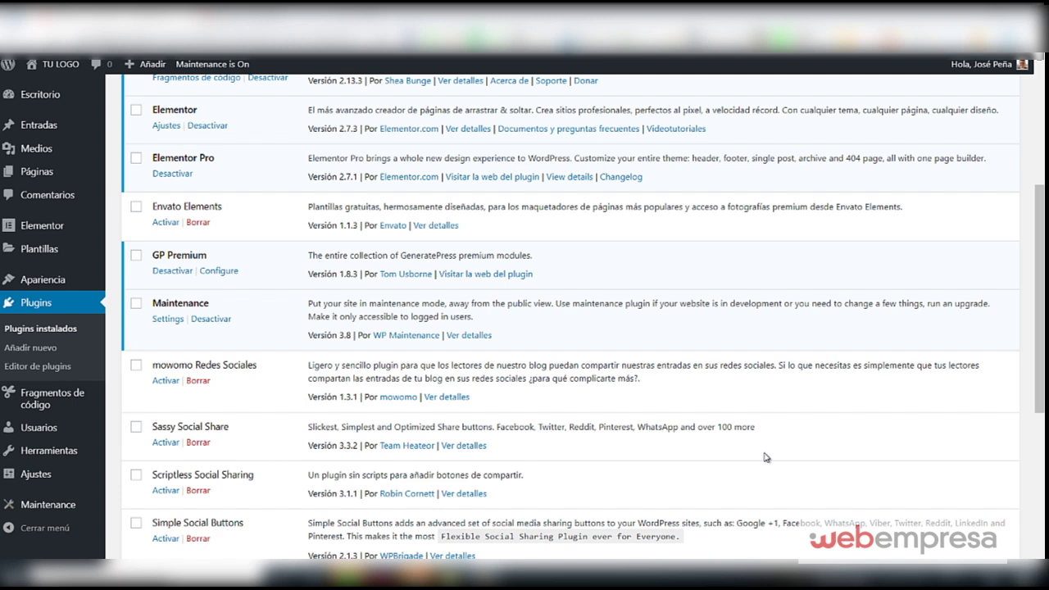
Activate the mowomo Redes Sociales plugin and open its settings page.
left_click(166, 381)
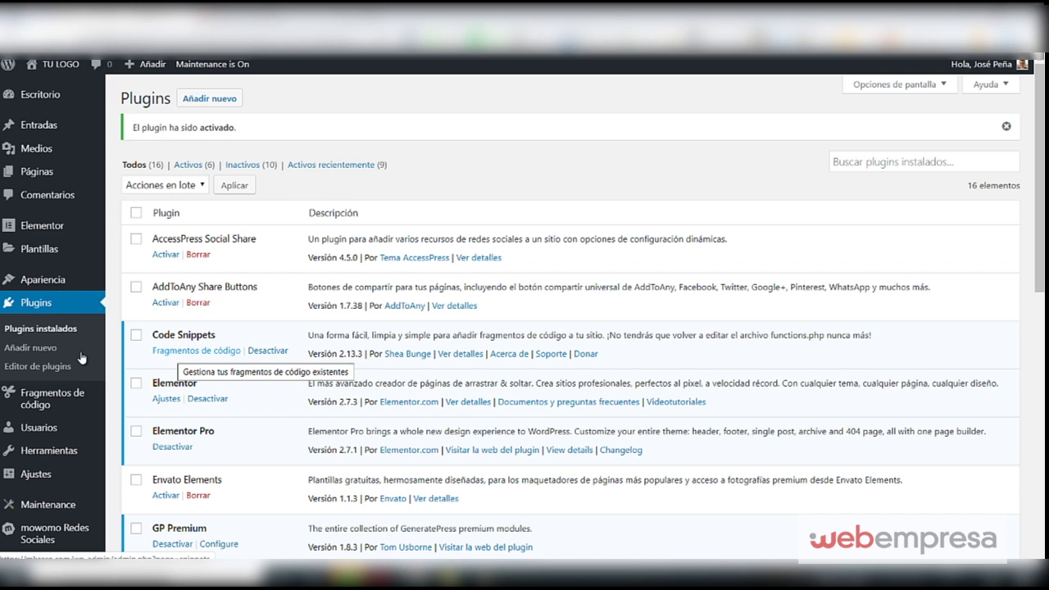
left_click(46, 531)
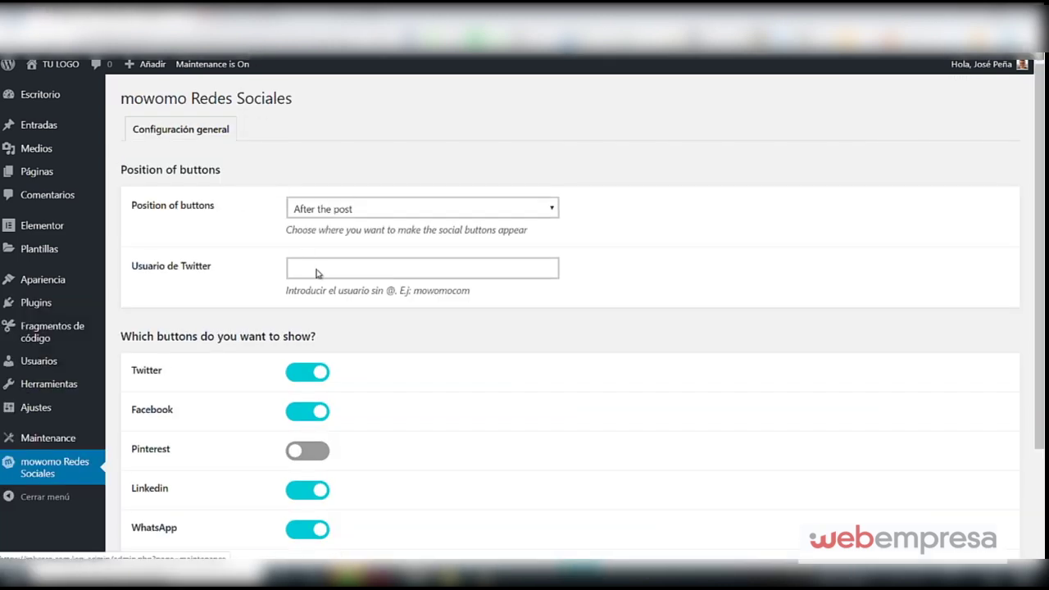
scroll(283, 361, "down", 1)
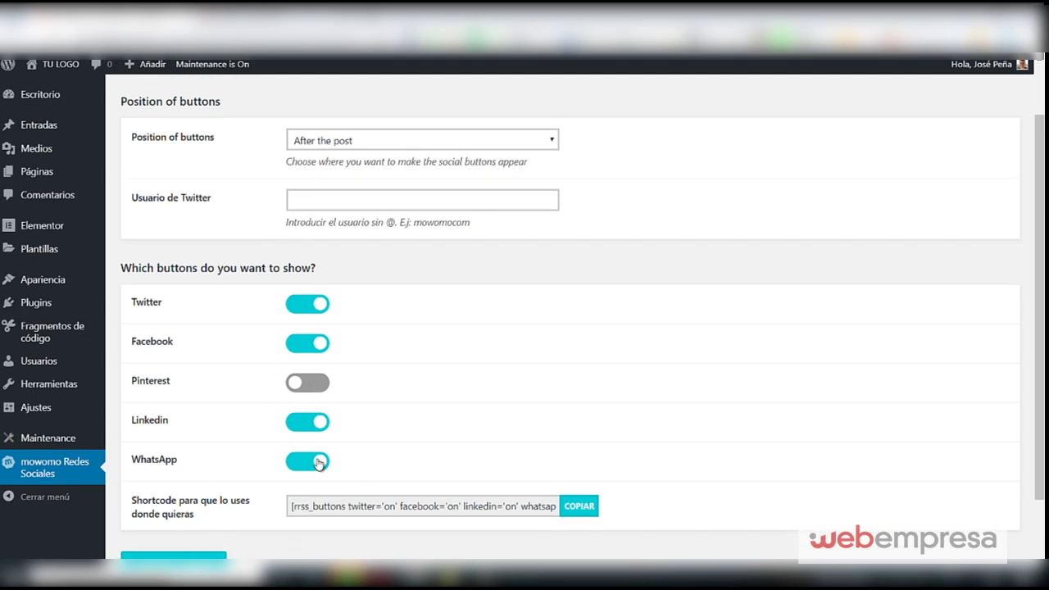
Enable the Pinterest sharing button, keep the button position set to After the post, and save the plugin settings.
left_click(326, 382)
scroll(351, 380, "down", 1)
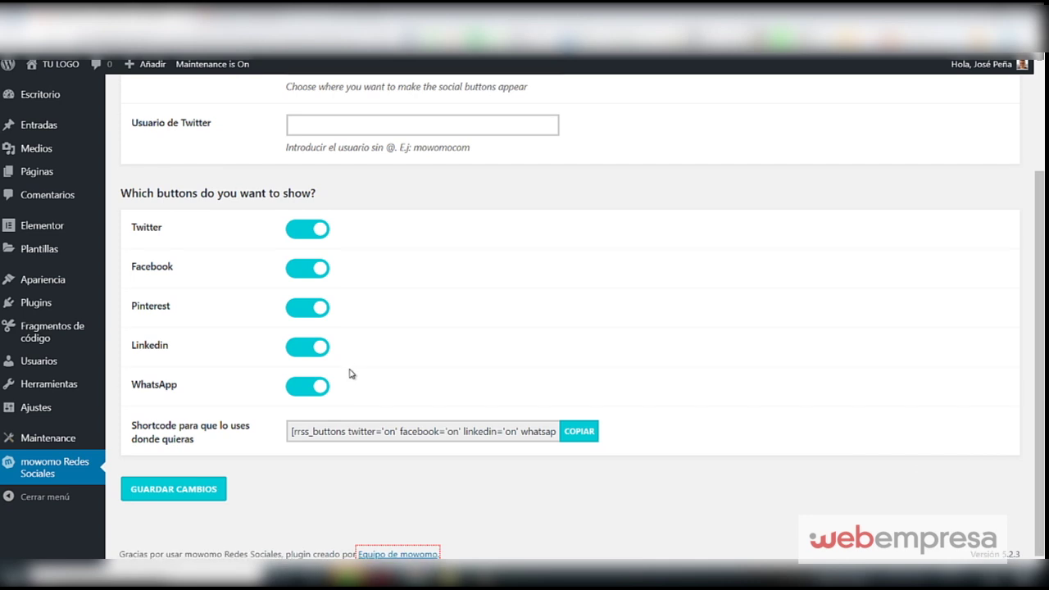
scroll(349, 374, "up", 2)
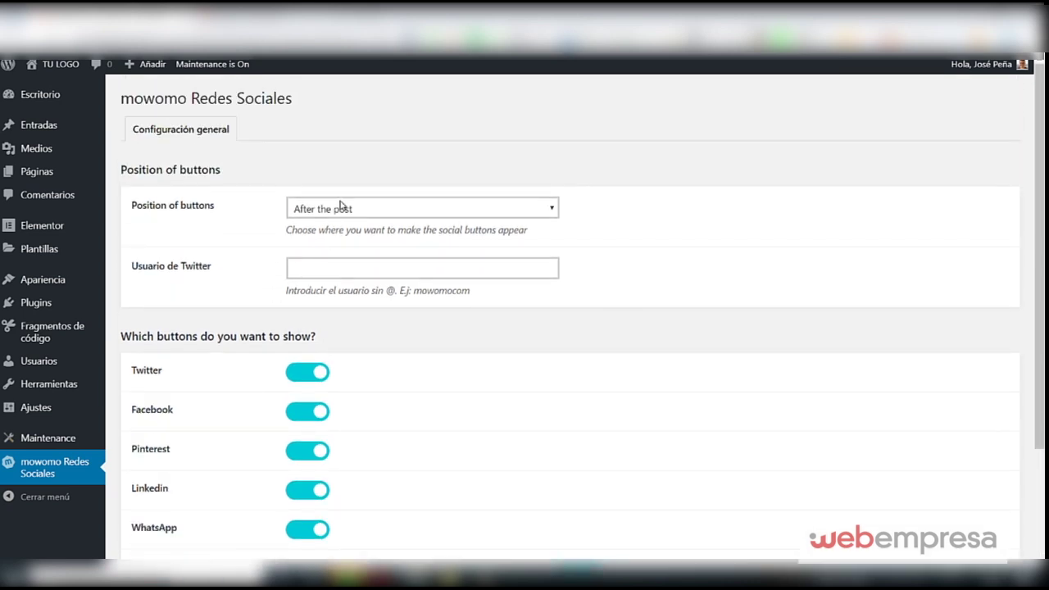
left_click(341, 207)
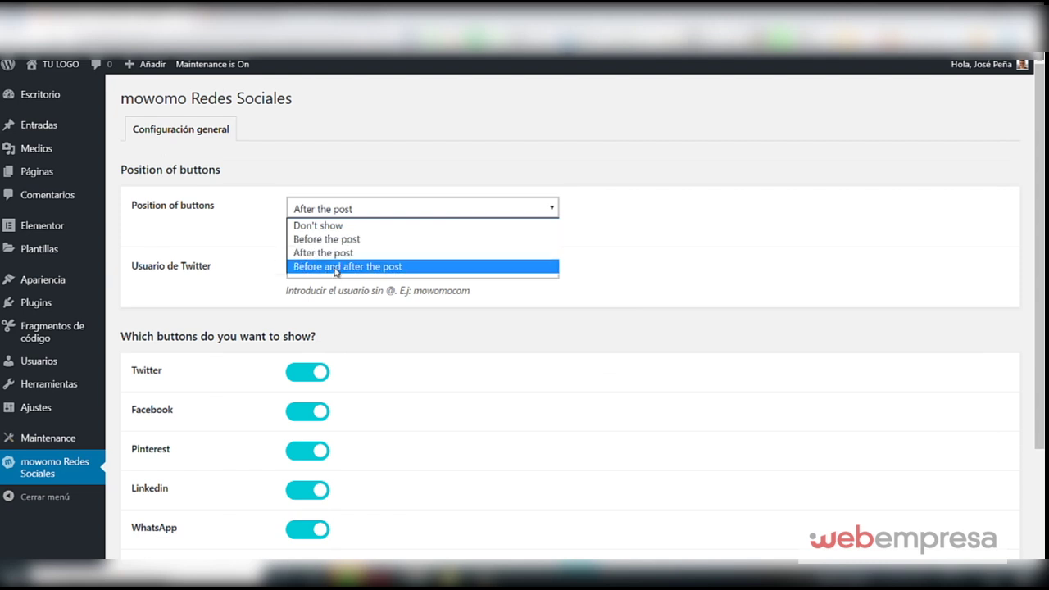
left_click(442, 344)
scroll(254, 492, "down", 2)
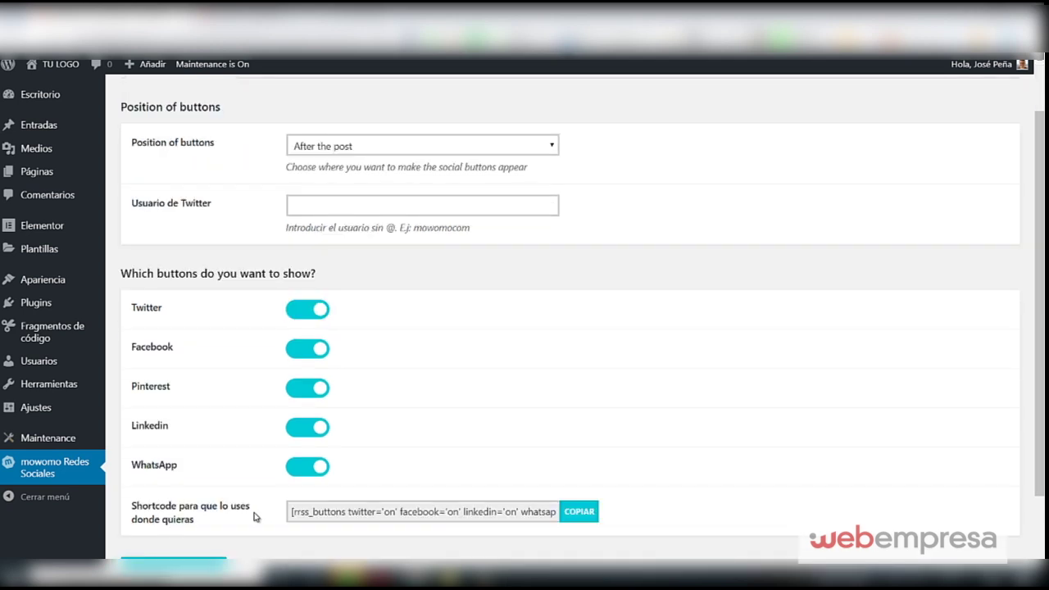
left_click(173, 488)
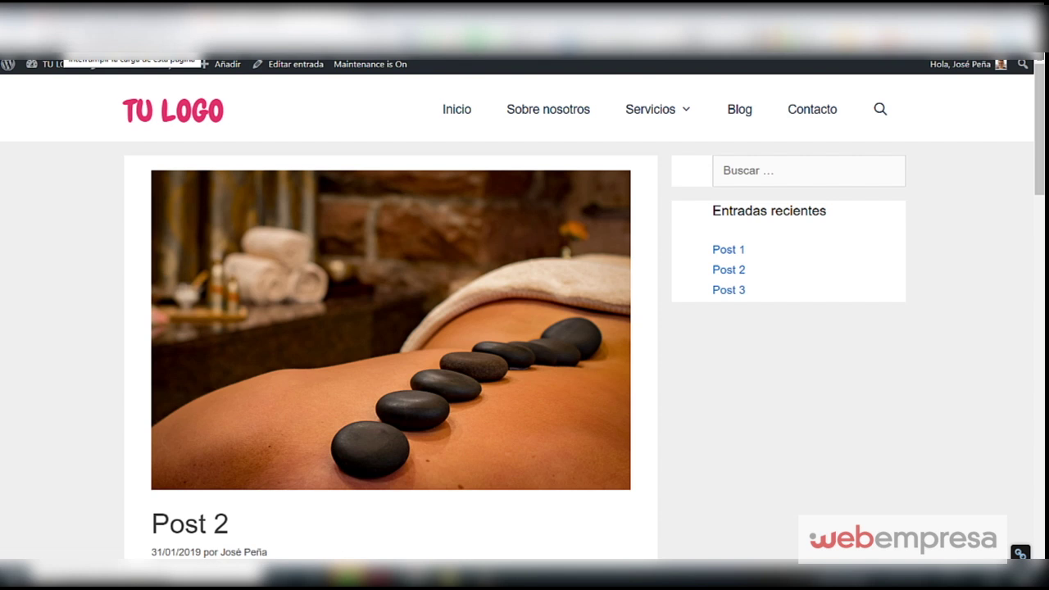
Inspect the sharing buttons below Post 2 on the site, in both a full-size and a narrowed browser window.
scroll(299, 172, "down", 1)
scroll(299, 172, "up", 1)
left_click_drag(1040, 127, 701, 413)
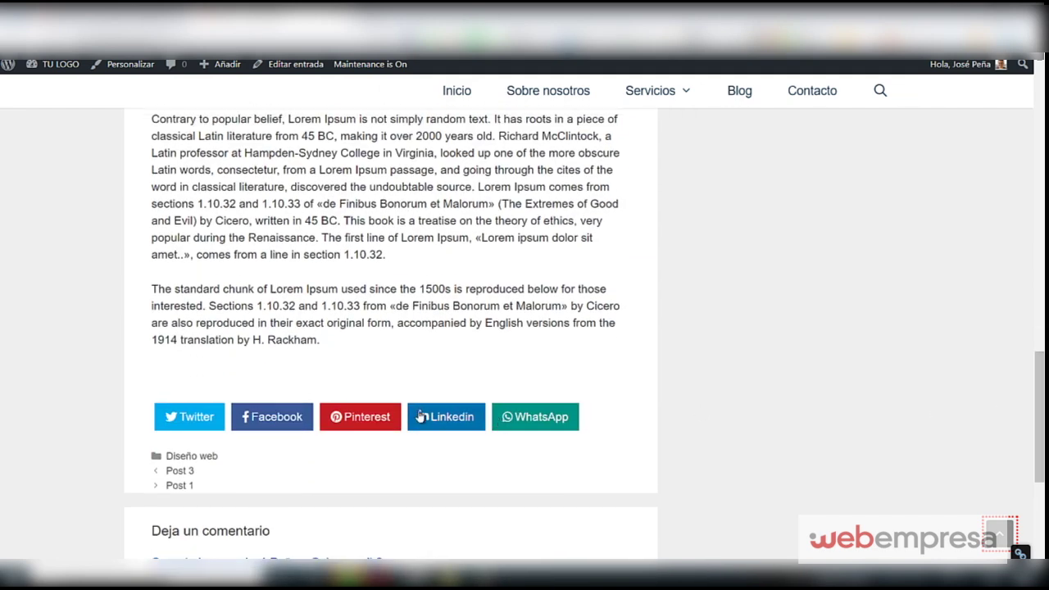
left_click(1003, 16)
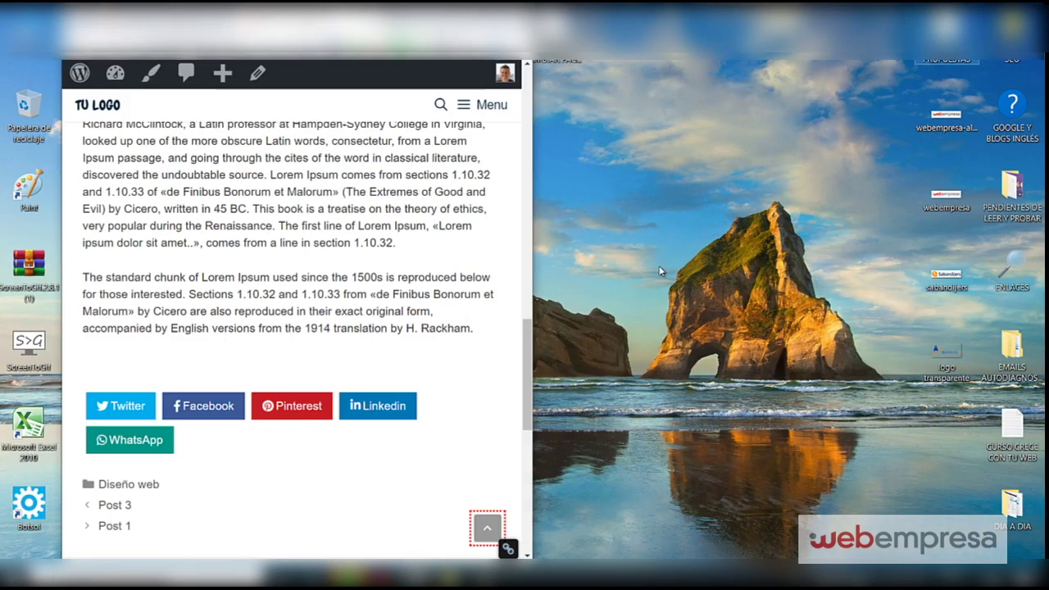
left_click_drag(532, 296, 577, 297)
key("super+Up")
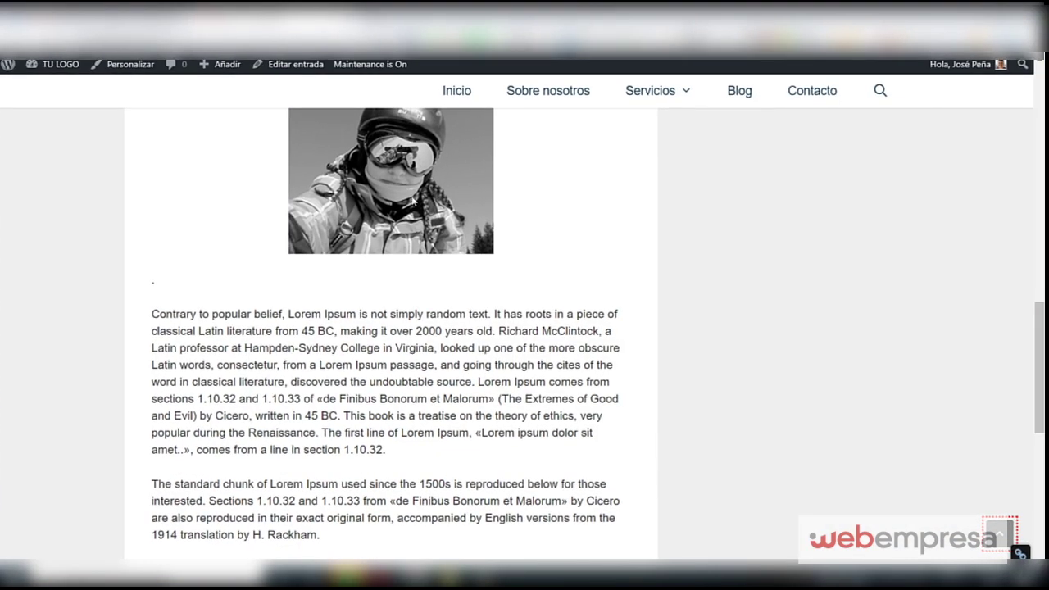
scroll(419, 197, "down", 2)
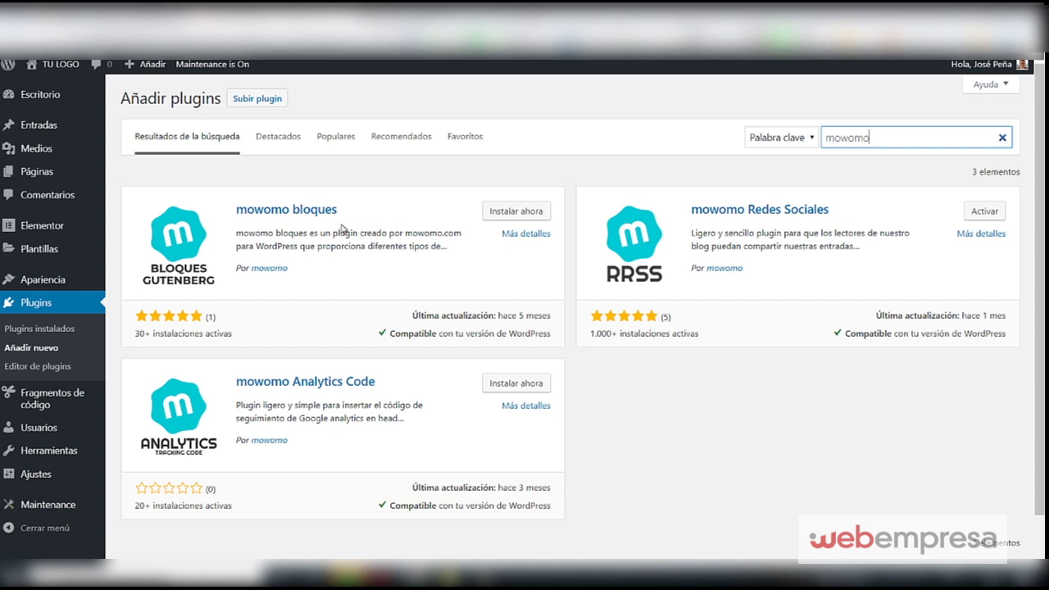
Search the plugin directory for Sassy Social Share.
key("ctrl+a")
type("Sassy Social Share")
type("Sassy S")
key("BackSpace")
key("BackSpace")
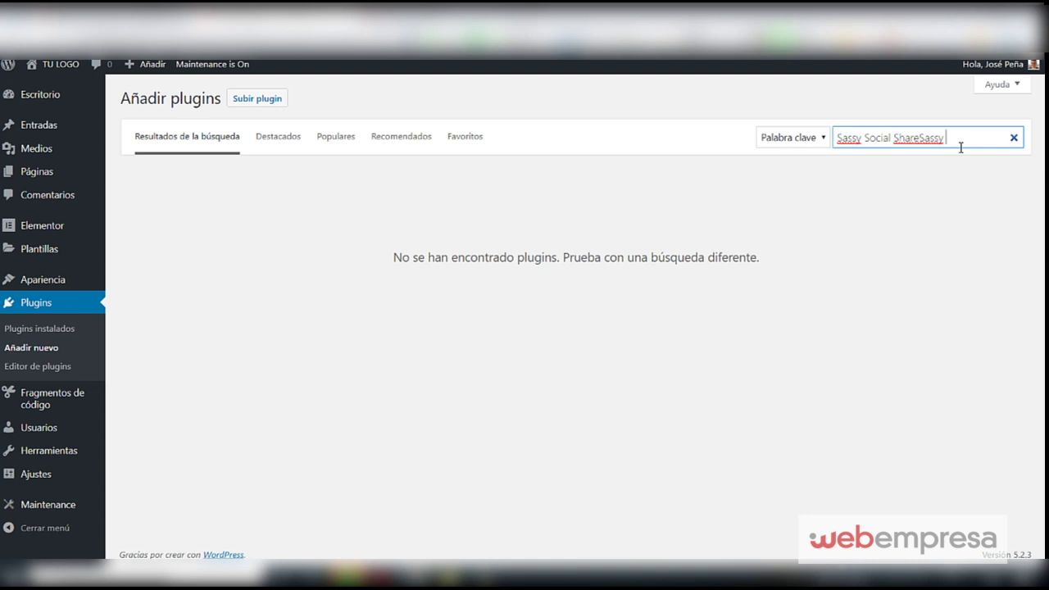
left_click_drag(925, 137, 960, 136)
key("BackSpace")
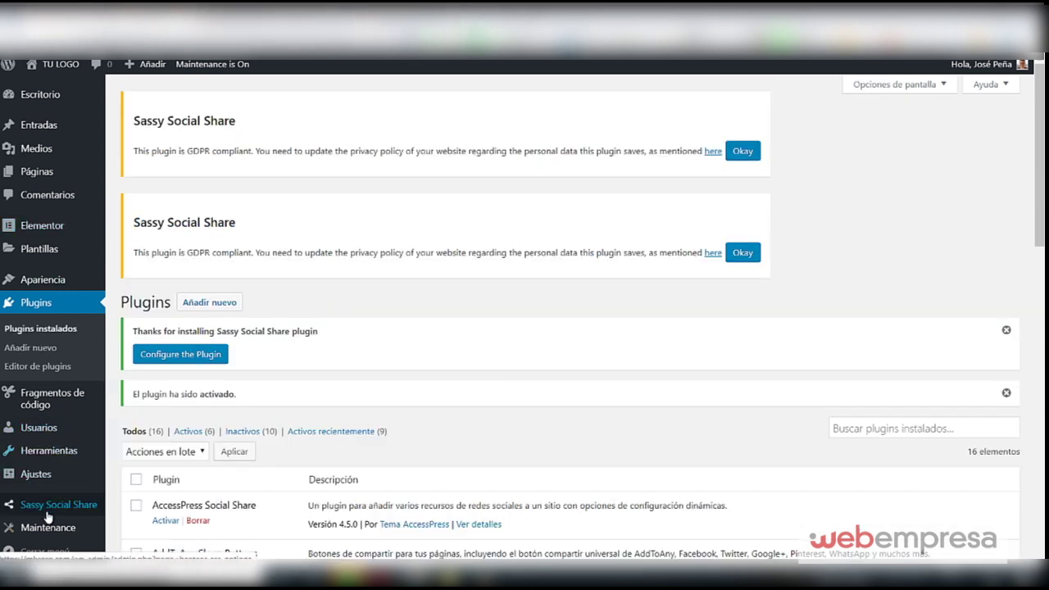
Open the Sassy Social Share settings and examine the theme options for the standard and floating interfaces.
left_click(49, 506)
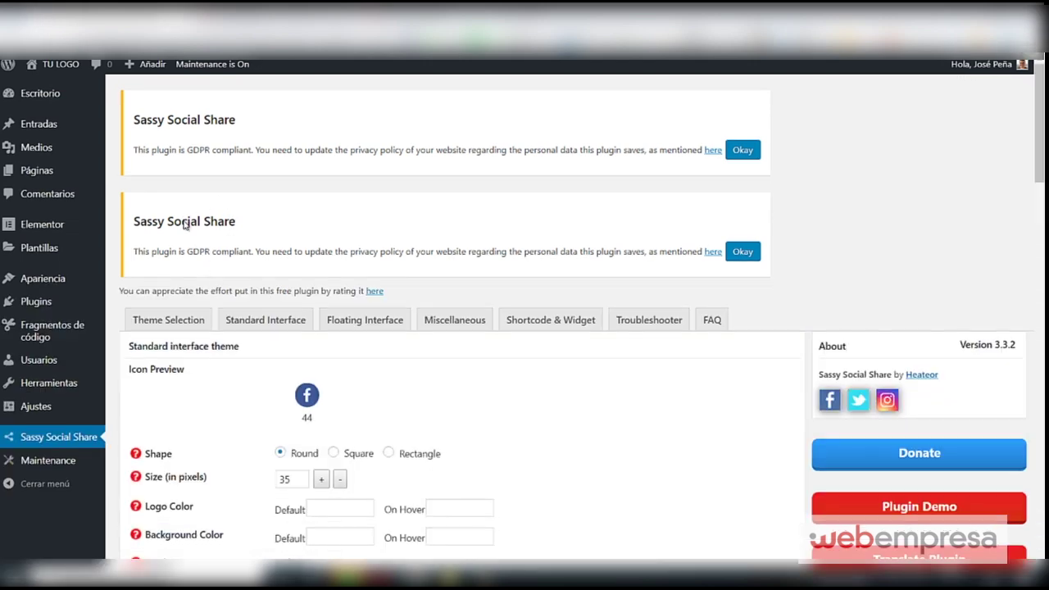
scroll(185, 221, "down", 3)
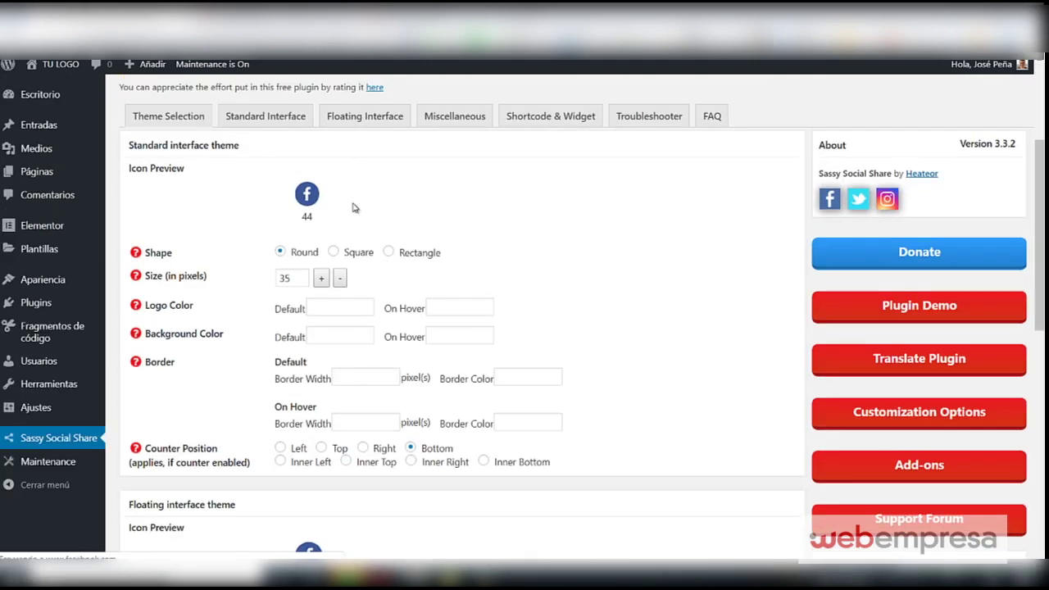
scroll(225, 189, "down", 7)
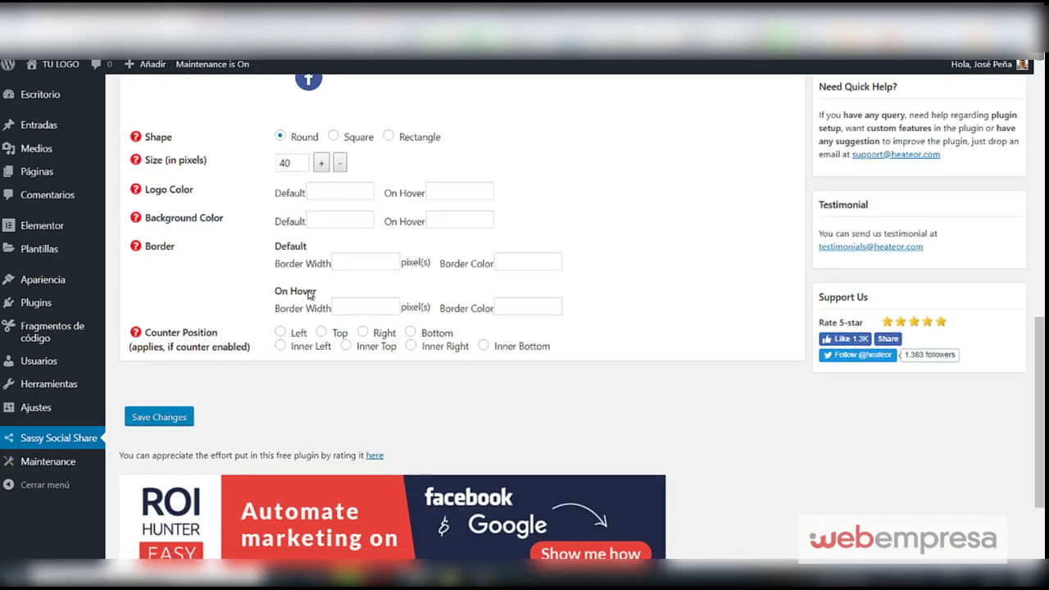
scroll(270, 352, "up", 1)
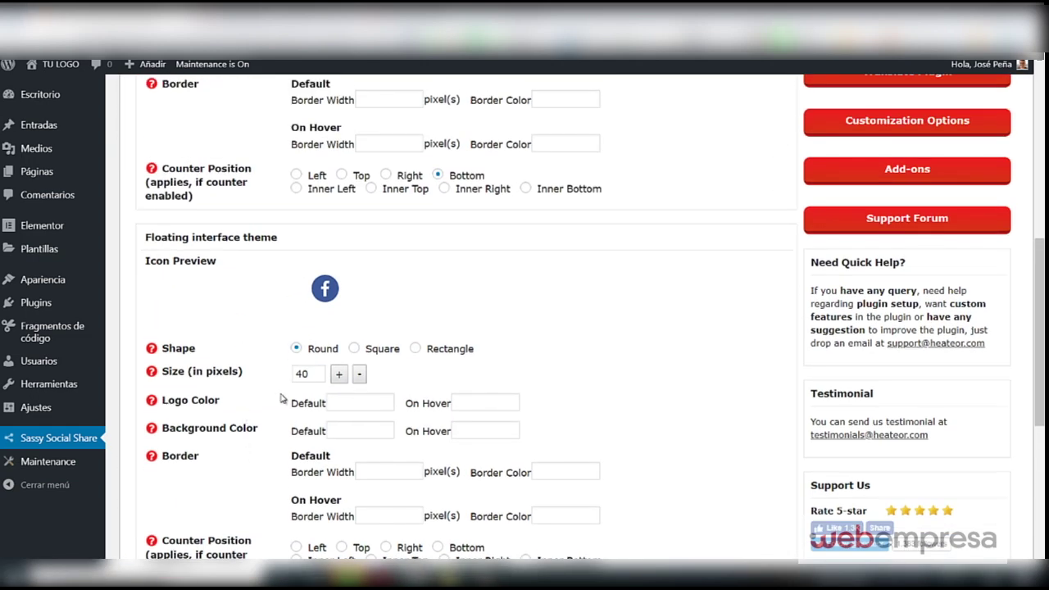
scroll(283, 399, "up", 1)
scroll(267, 330, "up", 2)
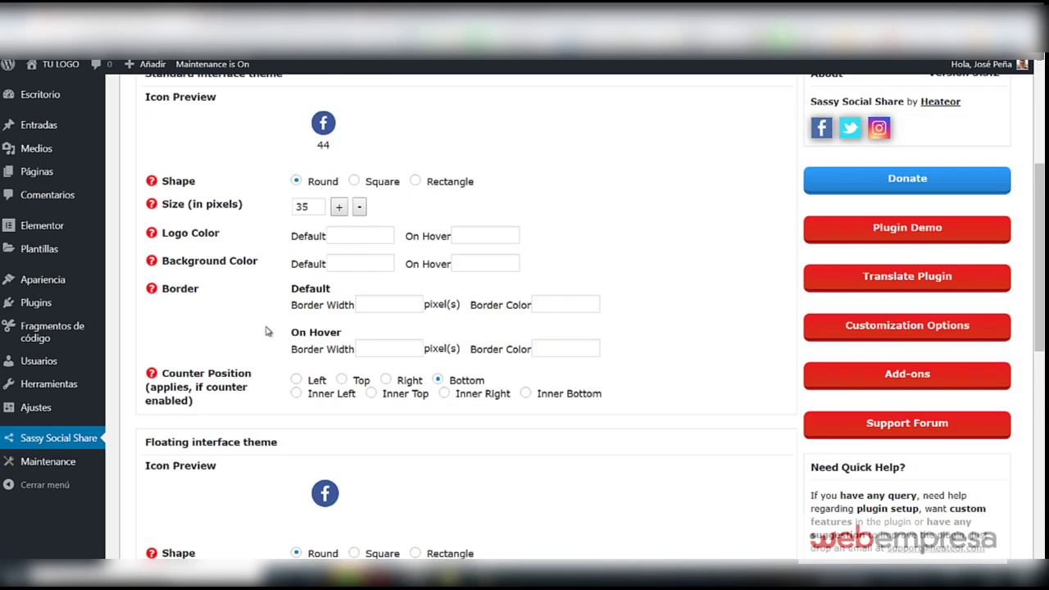
scroll(264, 333, "up", 2)
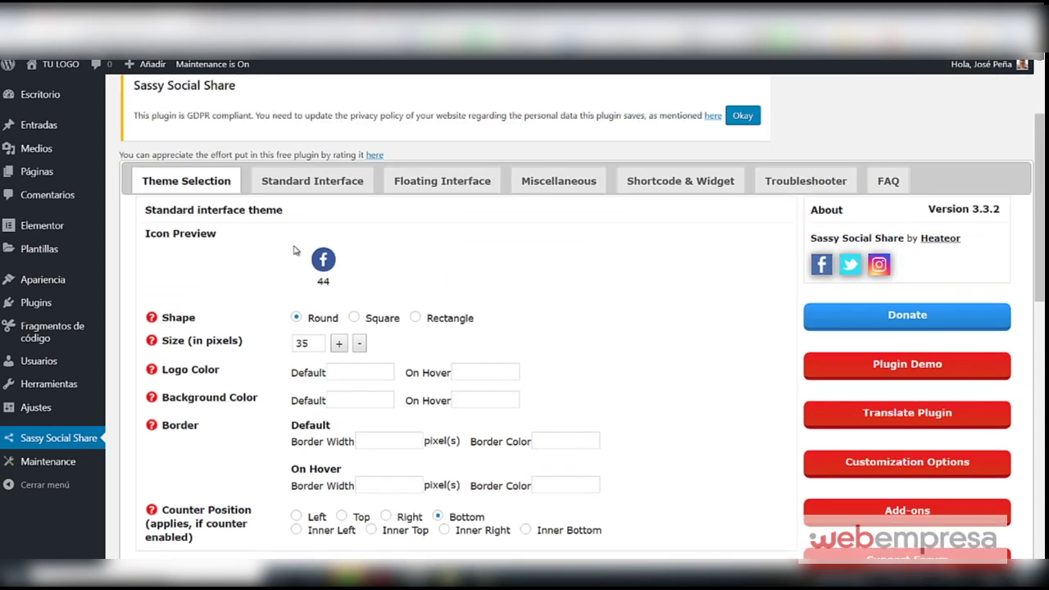
Add Pinboard and Digg to the sharing services of the floating interface.
left_click(416, 180)
scroll(295, 292, "down", 4)
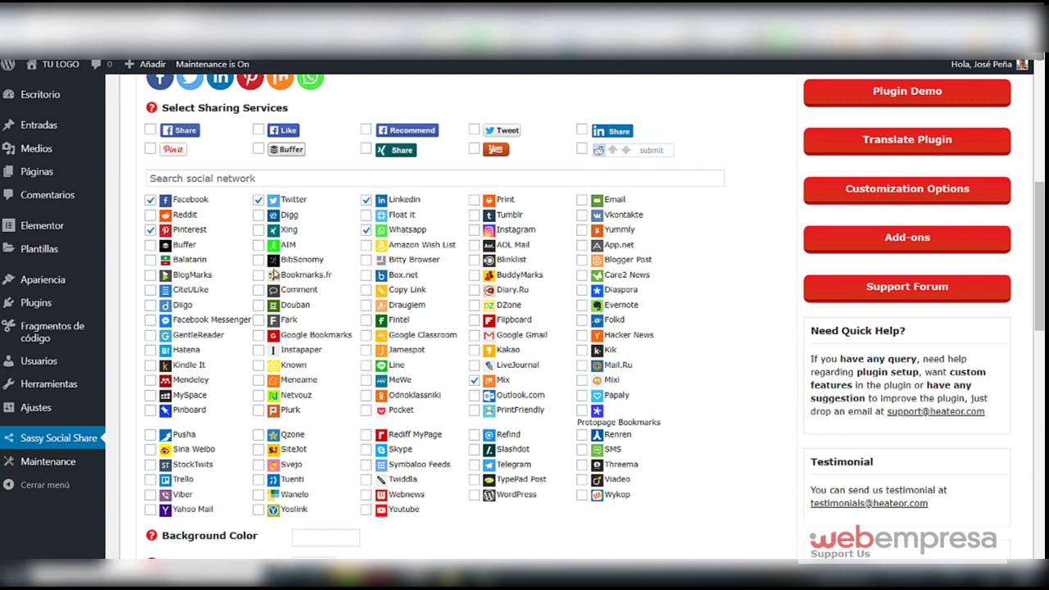
left_click(150, 409)
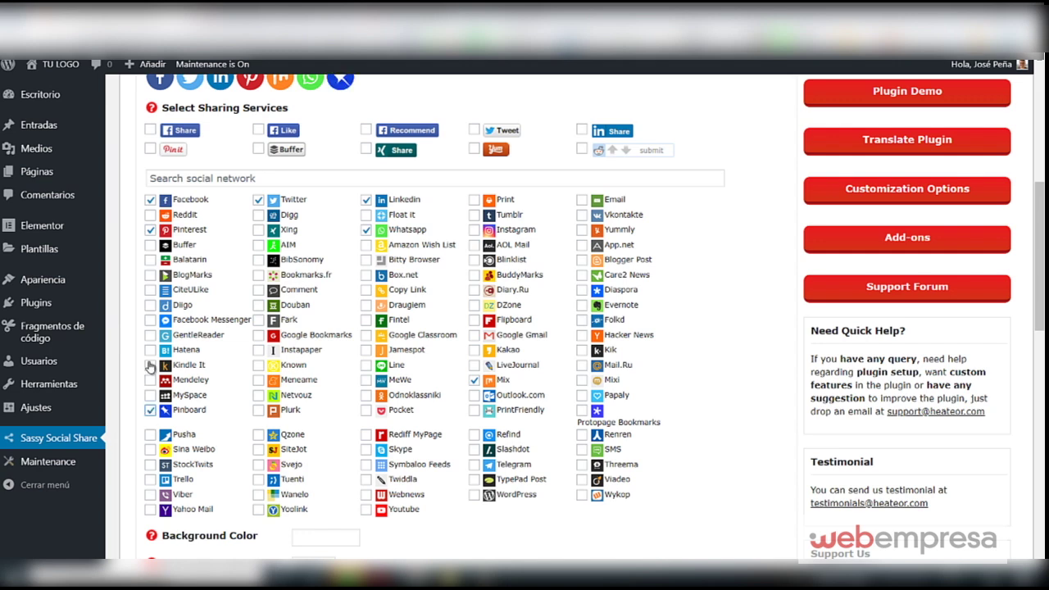
left_click(259, 215)
scroll(287, 384, "up", 3)
Try the Homepage and Pages placement options for the floating sharing bar.
scroll(288, 383, "down", 10)
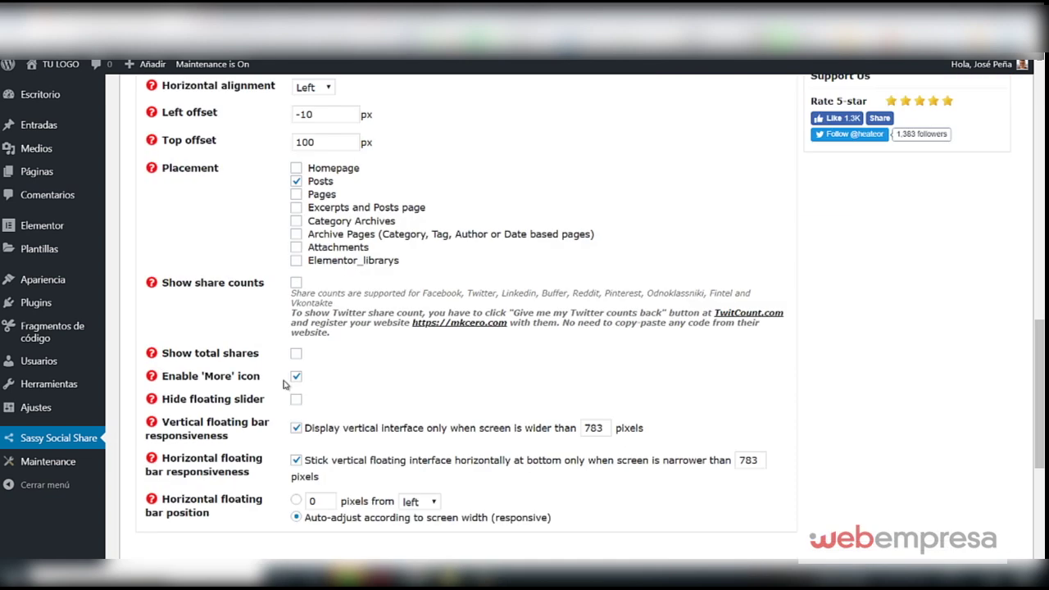
left_click(297, 169)
left_click(297, 168)
left_click(296, 195)
left_click(297, 195)
scroll(471, 231, "down", 4)
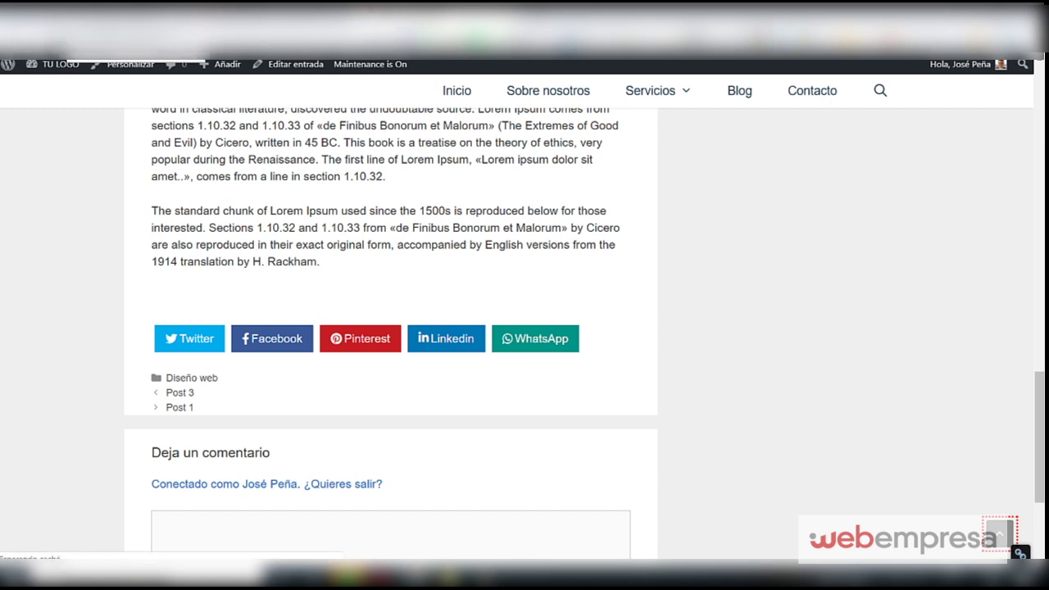
Examine how the floating sharing bar follows the content of Post 2 in the full-size window.
scroll(176, 295, "up", 10)
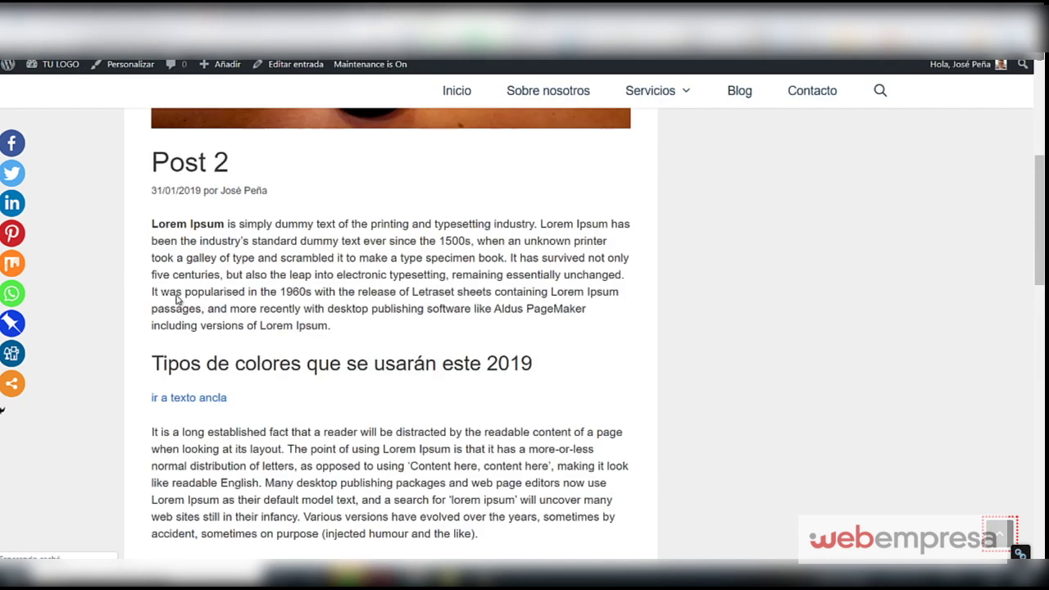
scroll(175, 300, "up", 5)
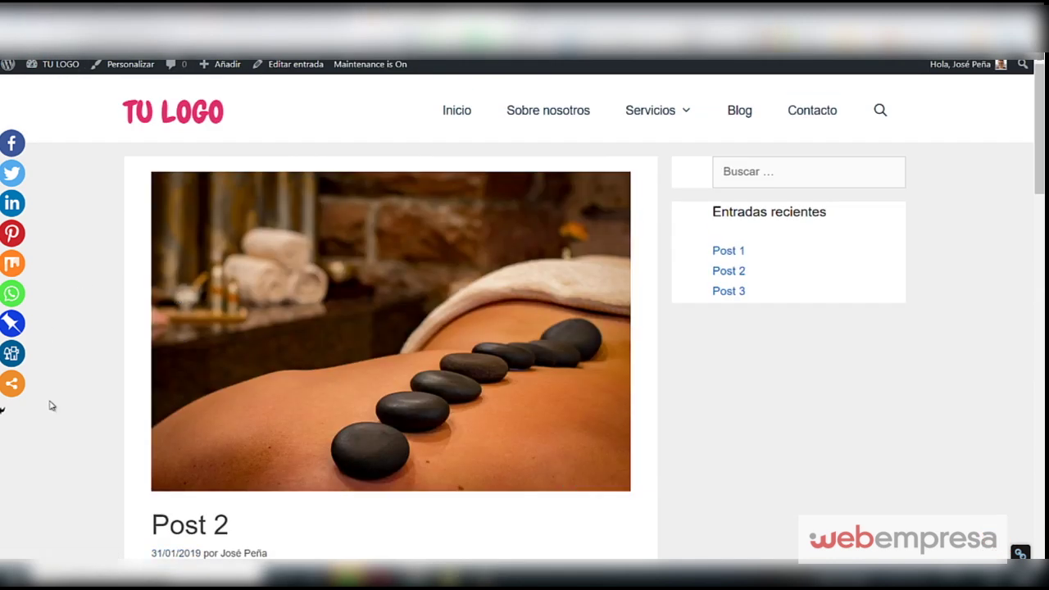
scroll(175, 322, "down", 4)
scroll(173, 324, "down", 7)
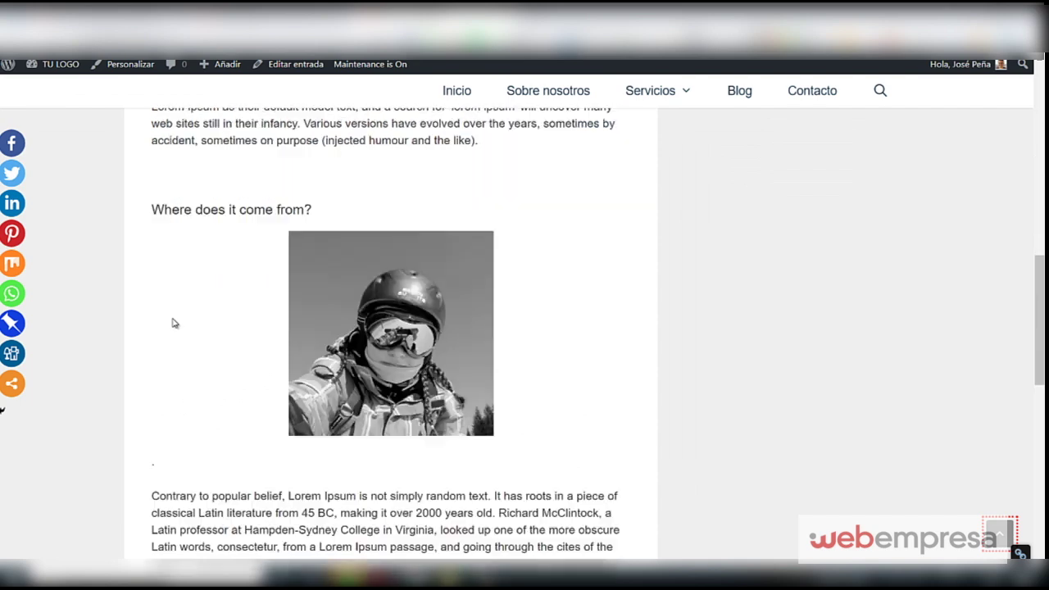
Shrink the browser window to mobile width and check the layout of the floating and in-post sharing icons.
key("super+Down")
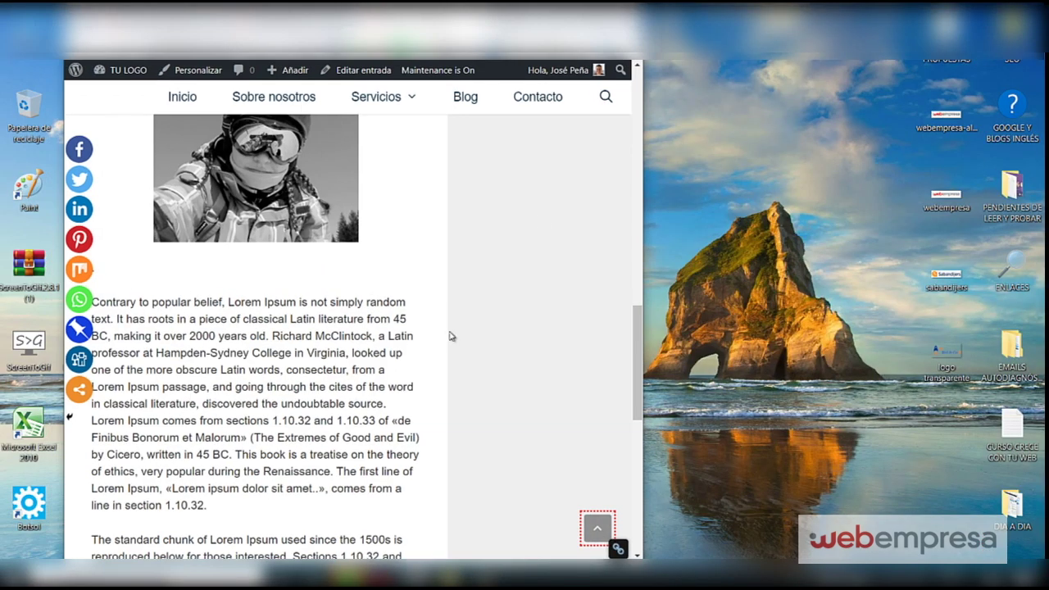
scroll(414, 313, "down", 6)
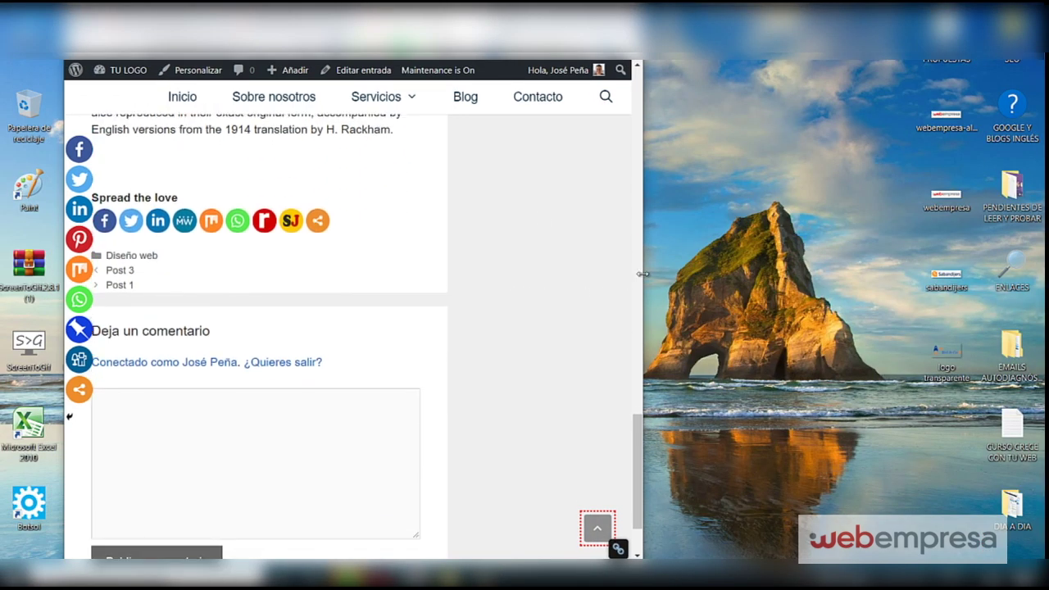
left_click_drag(573, 274, 440, 276)
scroll(257, 426, "down", 1)
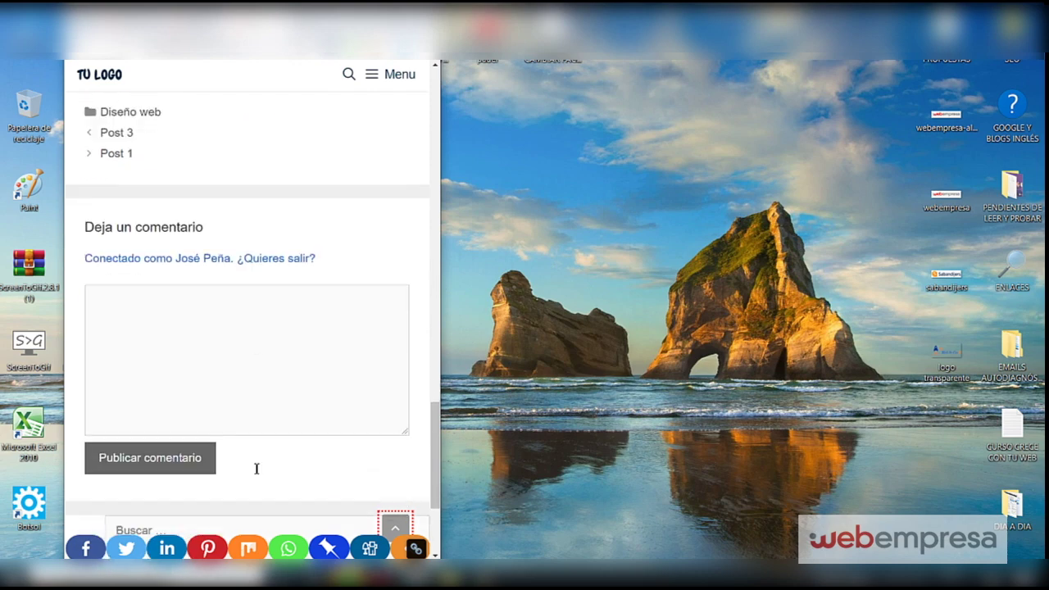
scroll(220, 553, "up", 5)
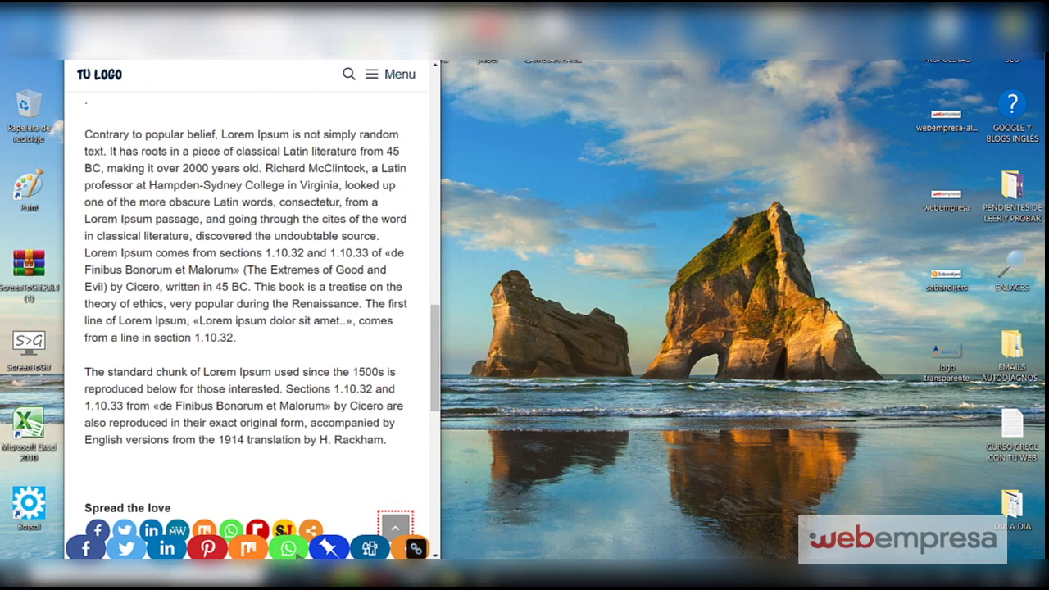
scroll(286, 554, "down", 1)
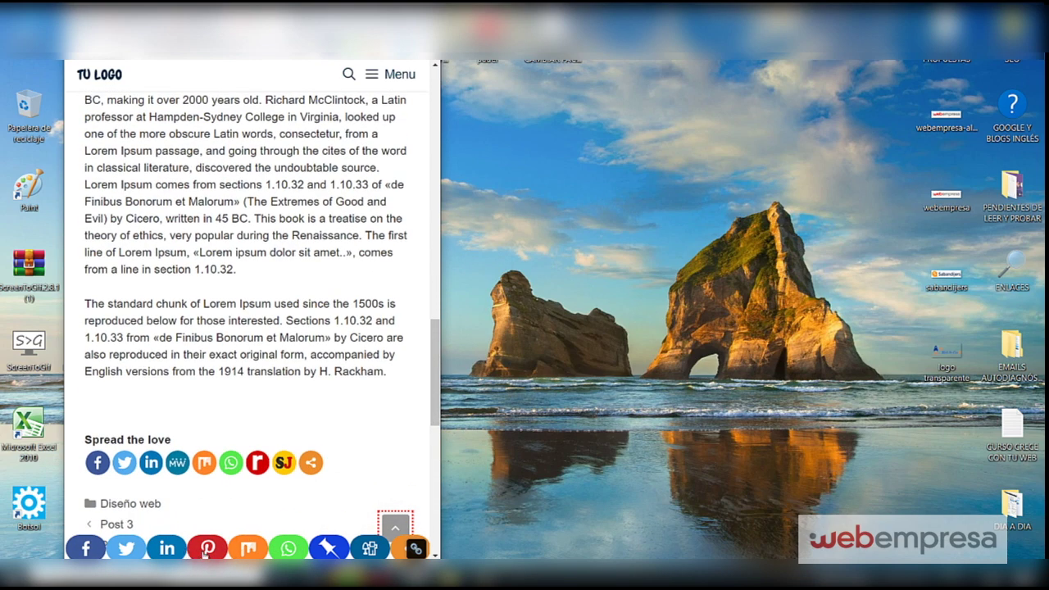
scroll(207, 554, "up", 8)
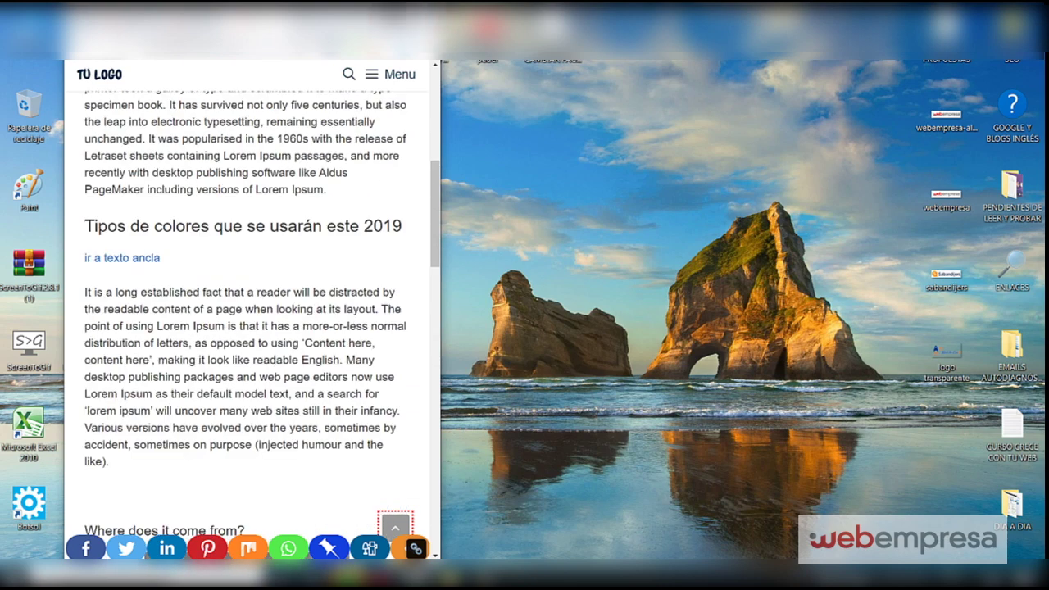
Maximize the browser window and expand the collapsed floating sharing bar on Post 2.
key("super+Up")
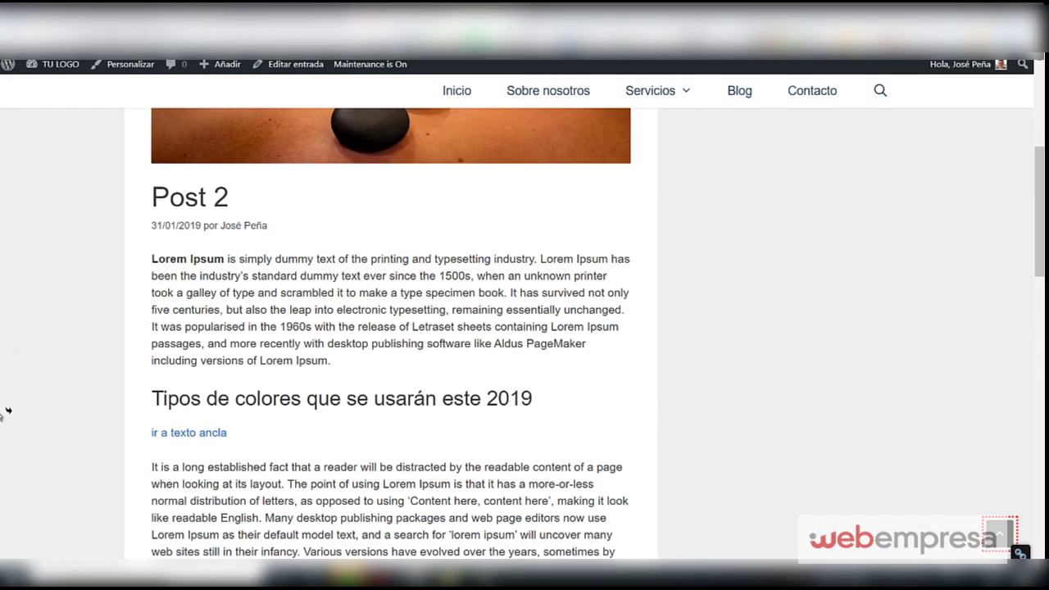
left_click(8, 413)
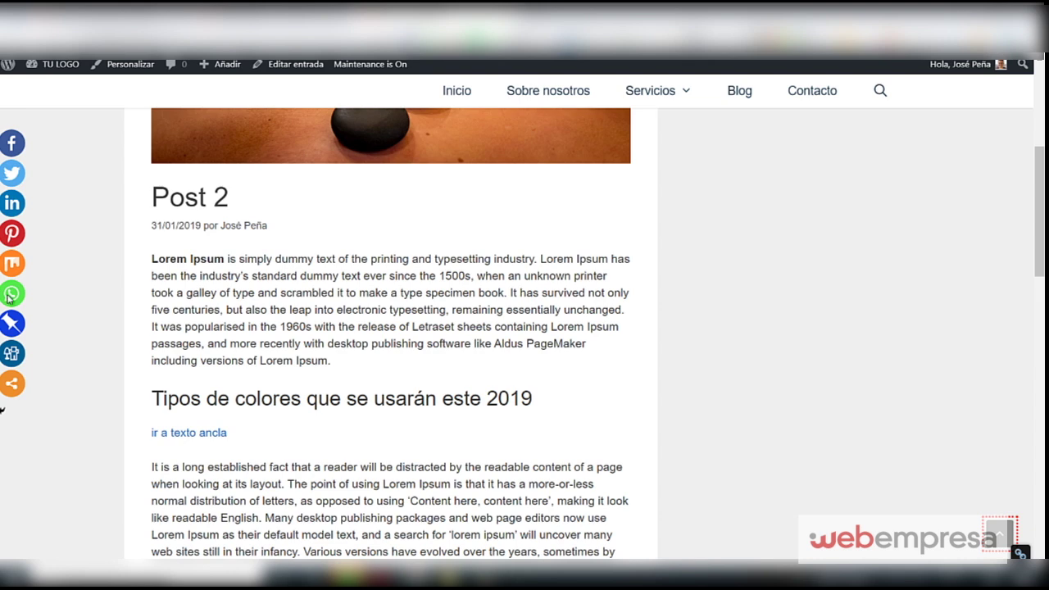
Activate the Scriptless Social Sharing plugin and open its settings from the installed plugins list.
scroll(246, 368, "up", 4)
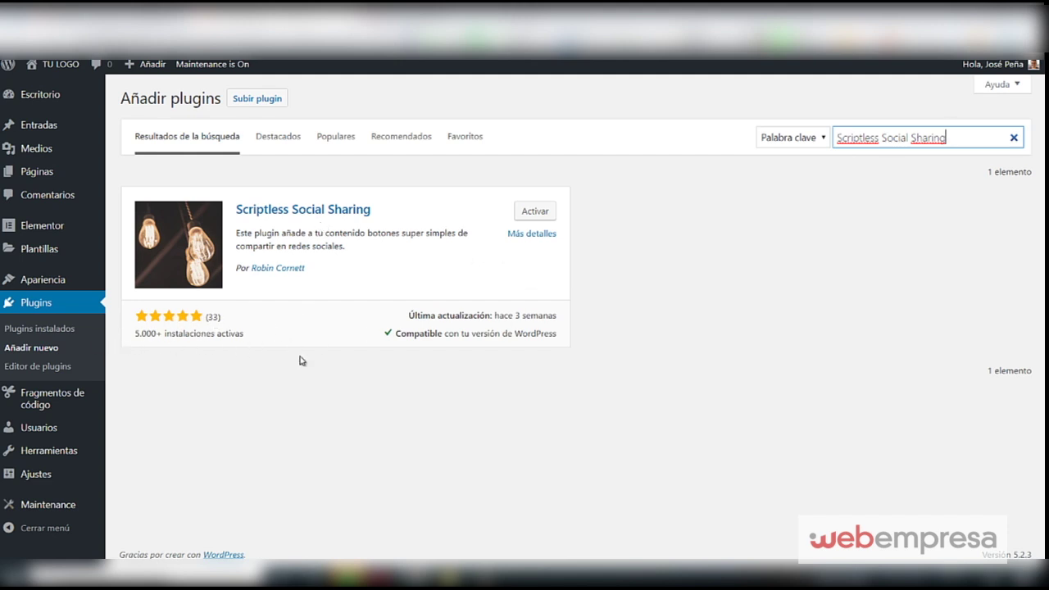
left_click(534, 212)
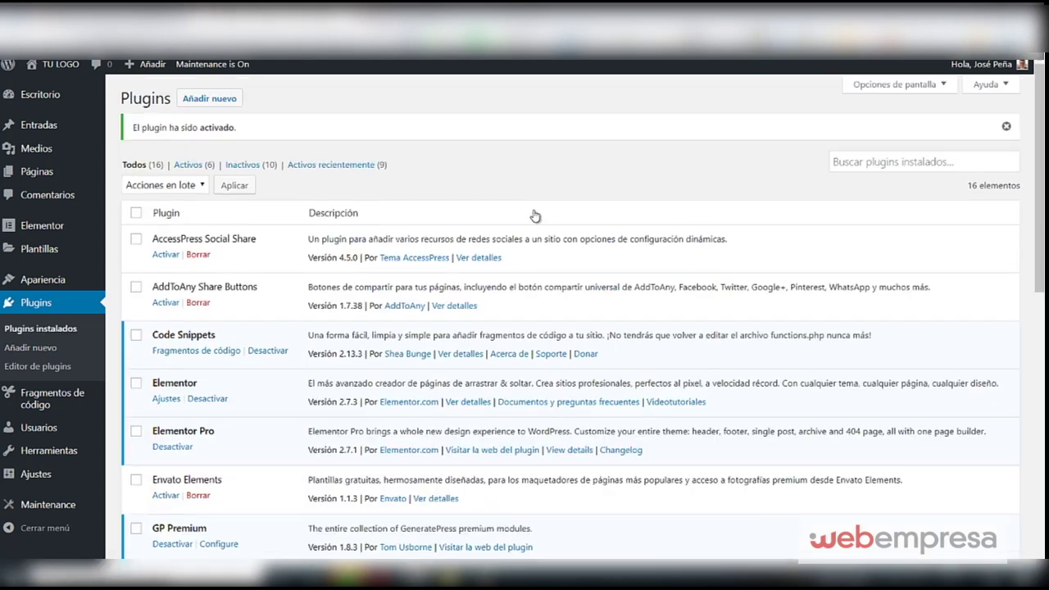
scroll(164, 344, "down", 5)
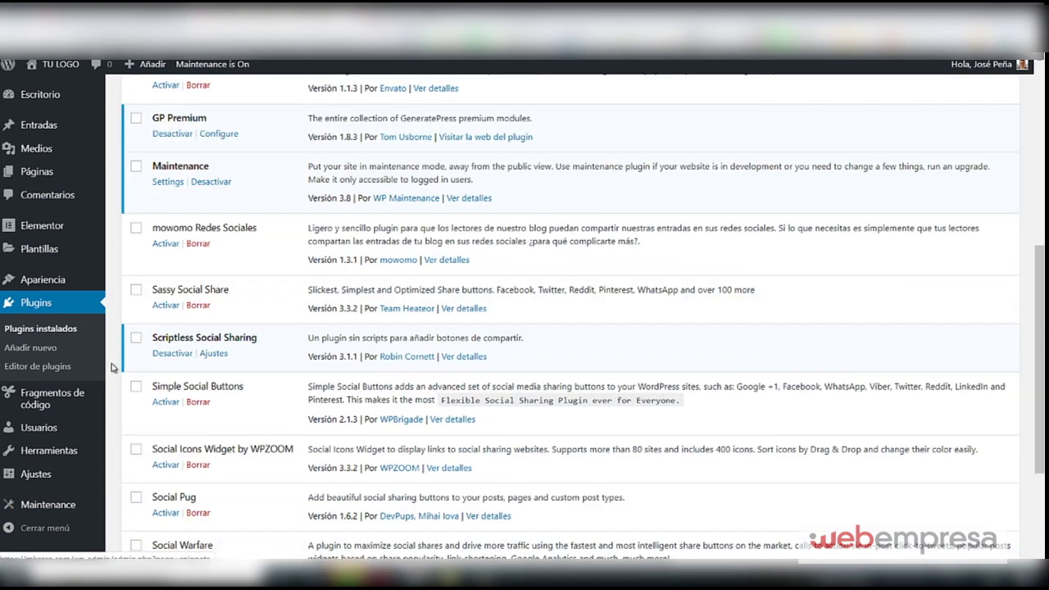
scroll(112, 367, "down", 3)
scroll(138, 363, "up", 4)
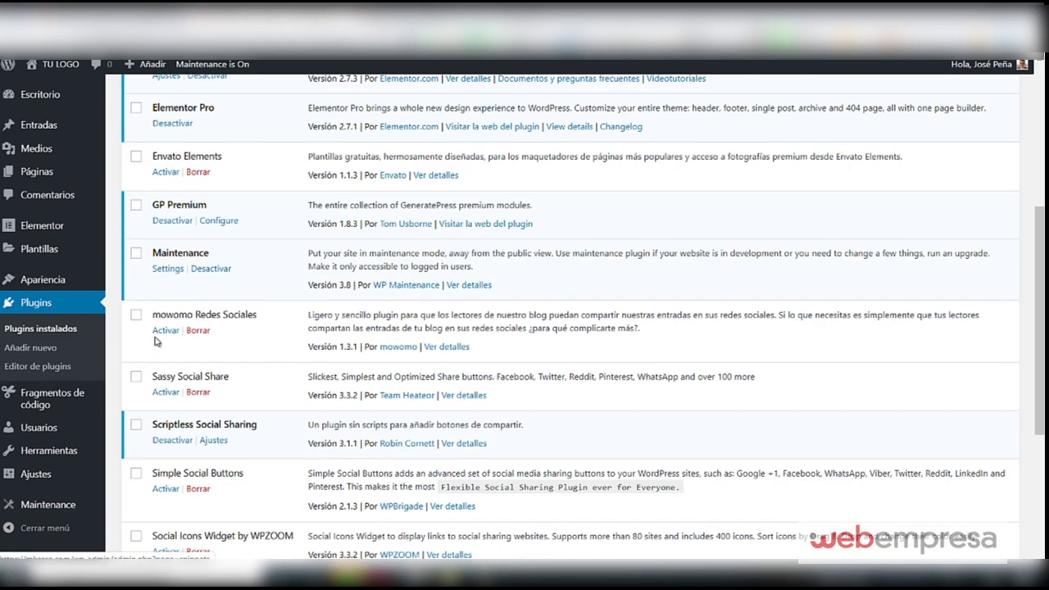
left_click(214, 441)
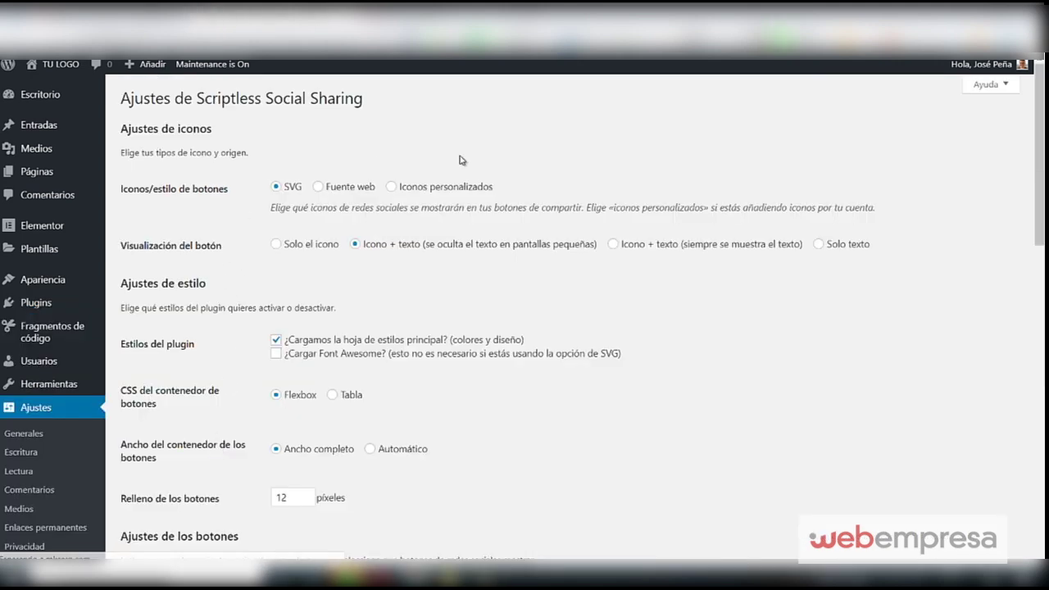
Enable the WhatsApp, Telegram and SMS share buttons and disable Email in the Scriptless Social Sharing settings.
scroll(354, 238, "down", 2)
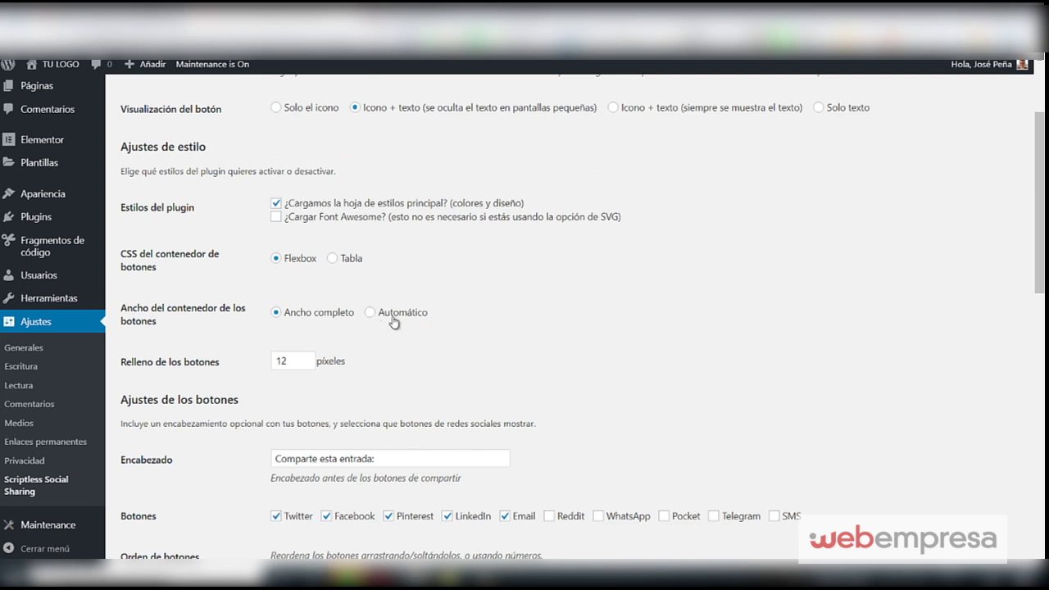
scroll(273, 332, "down", 2)
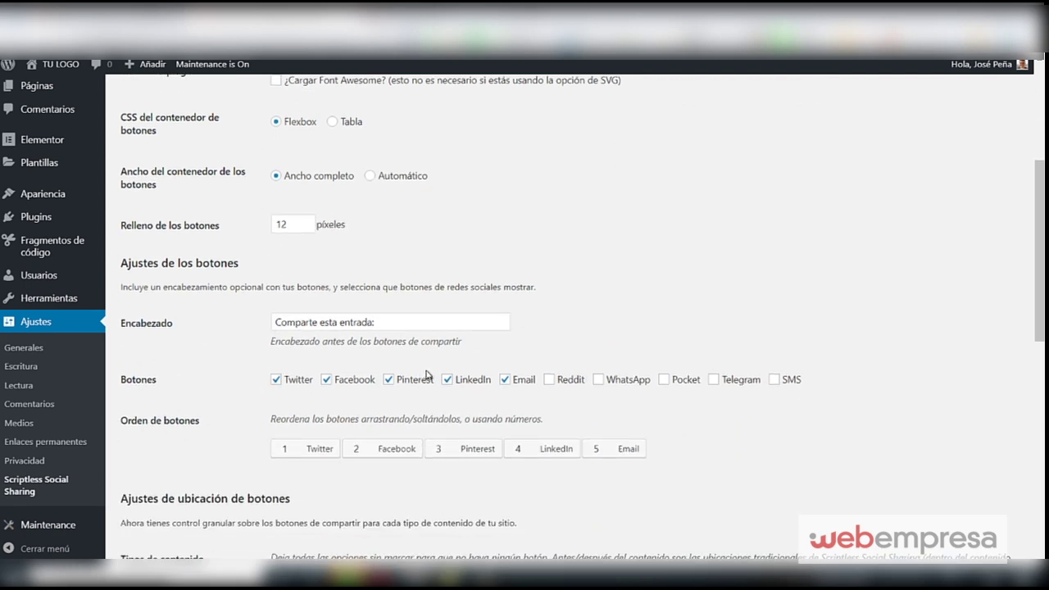
left_click(599, 380)
left_click(714, 379)
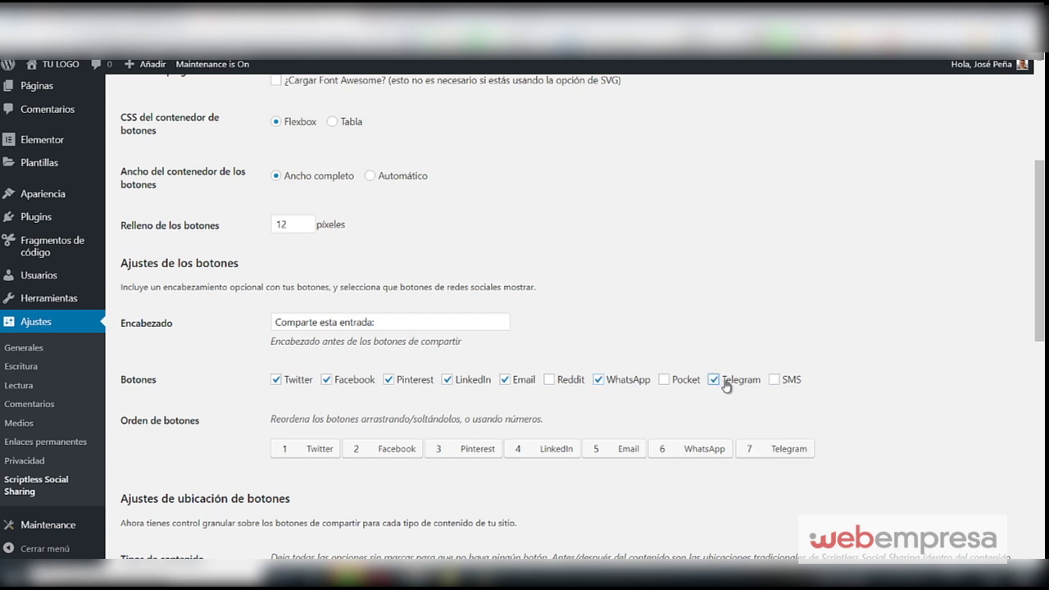
left_click(775, 382)
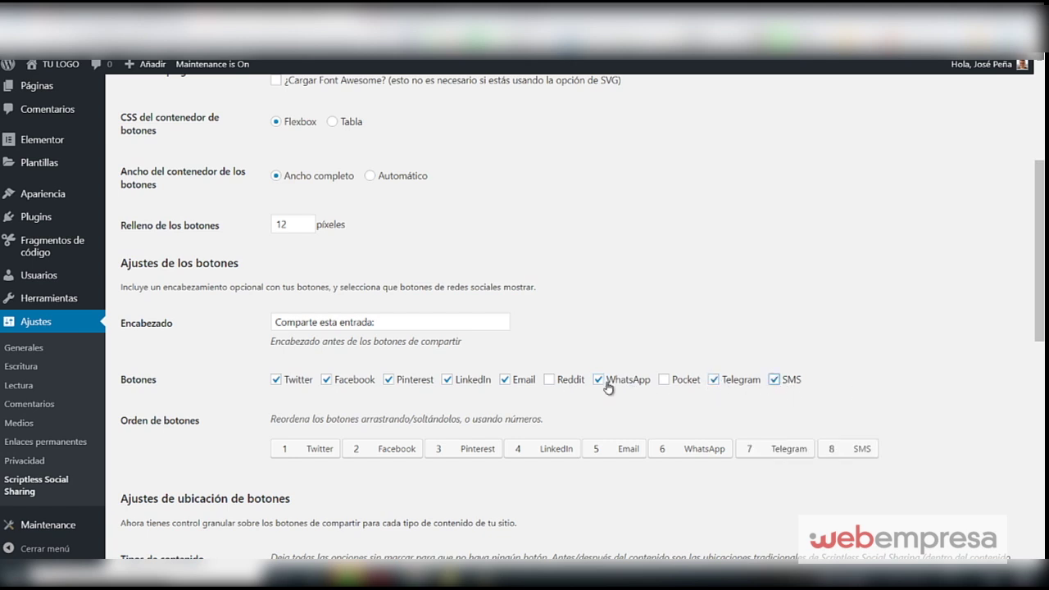
left_click(504, 382)
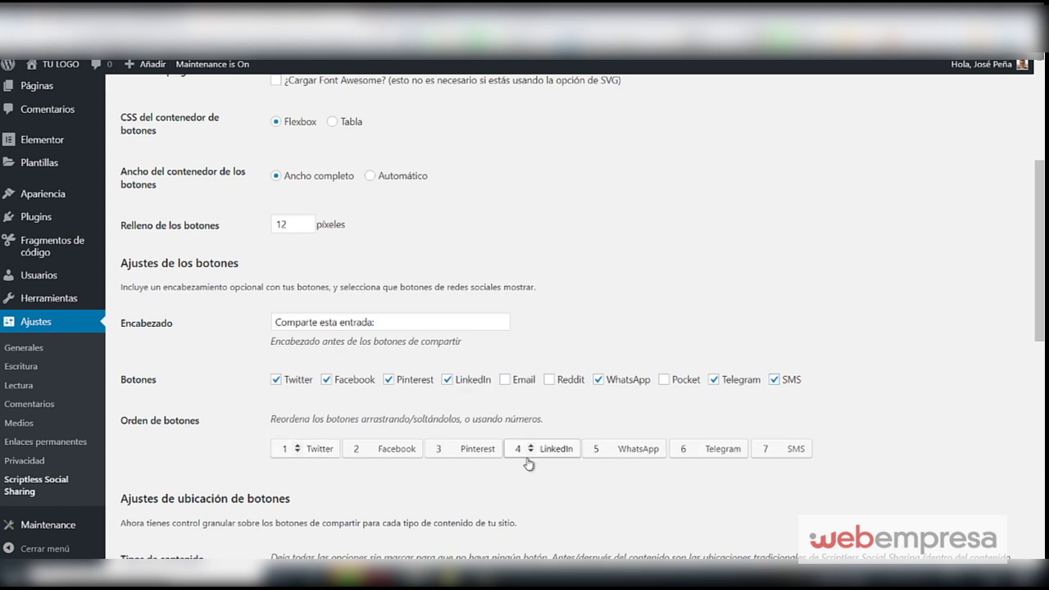
Try showing the share buttons on posts (Entradas) before the content instead of after it.
scroll(327, 318, "down", 4)
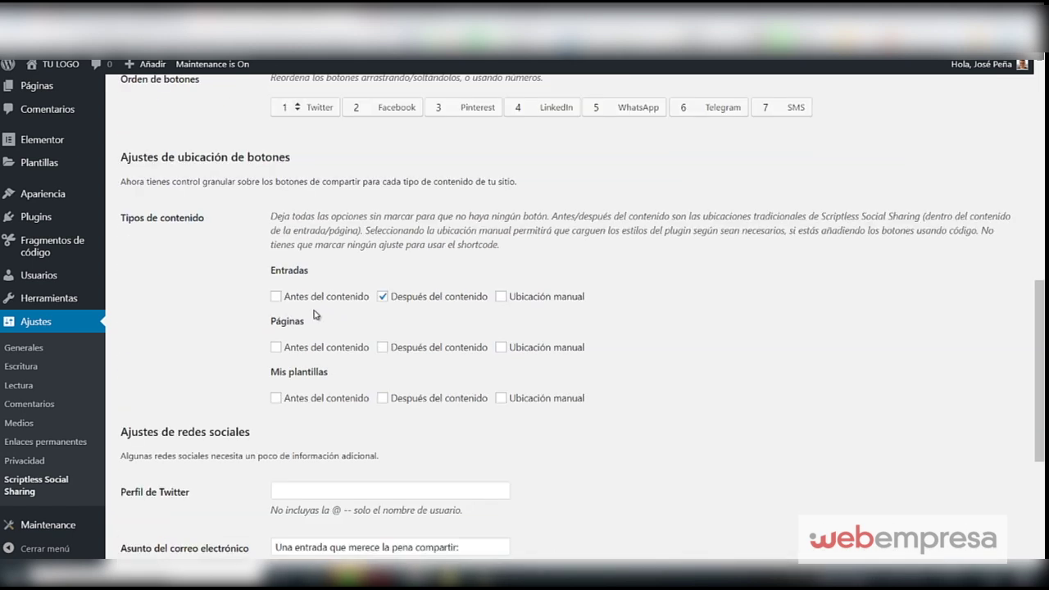
left_click(276, 297)
left_click(382, 296)
left_click(275, 297)
left_click(382, 296)
Review the remaining Scriptless Social Sharing options and save the settings.
scroll(420, 332, "down", 2)
scroll(417, 328, "down", 1)
scroll(416, 327, "up", 10)
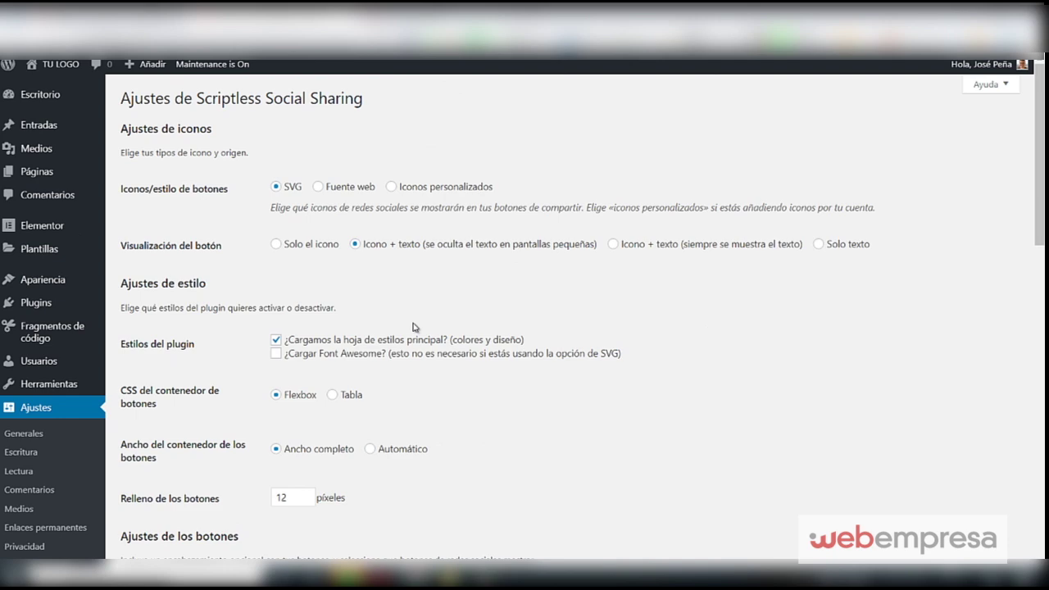
scroll(414, 327, "down", 15)
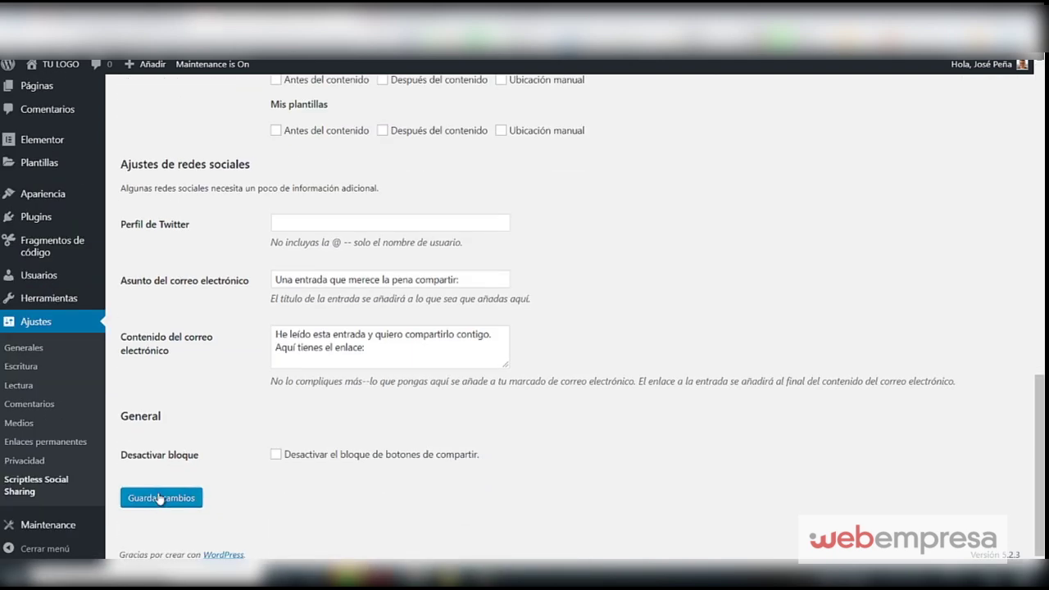
left_click(159, 498)
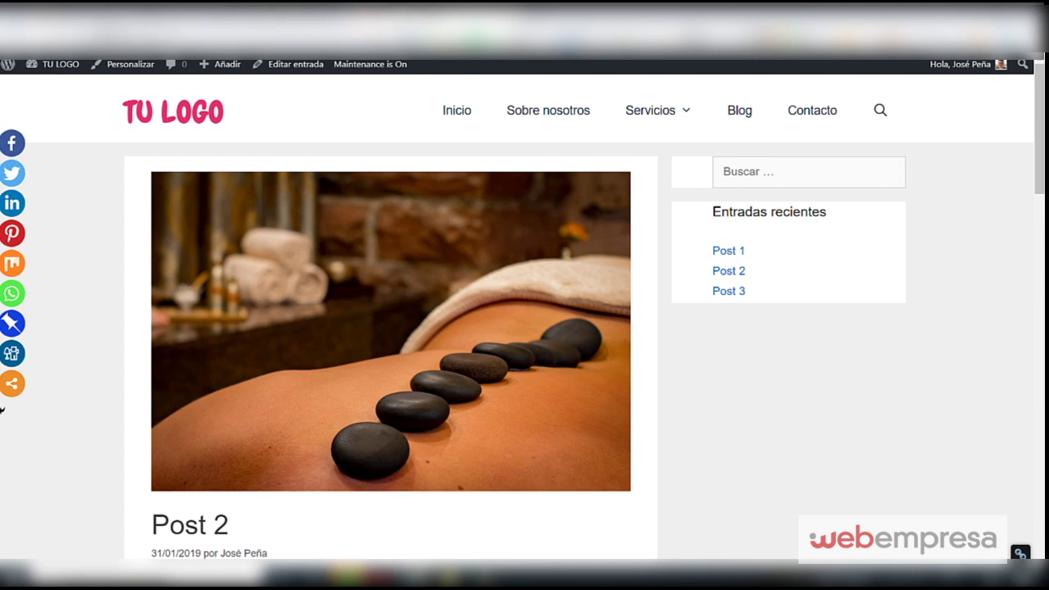
Reload Post 2 and examine the share buttons below its content.
key("F5")
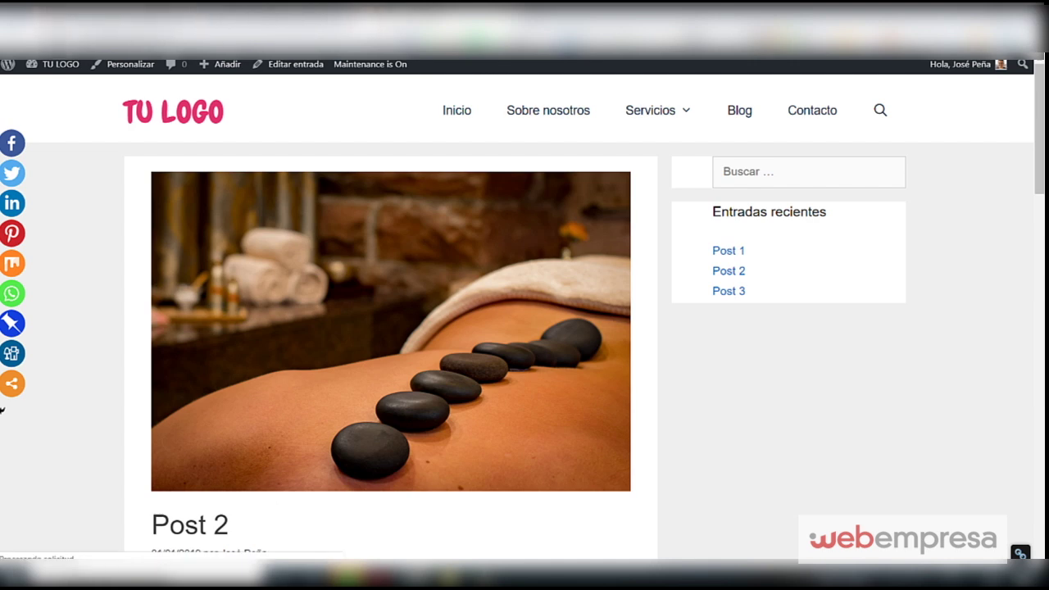
scroll(300, 288, "down", 15)
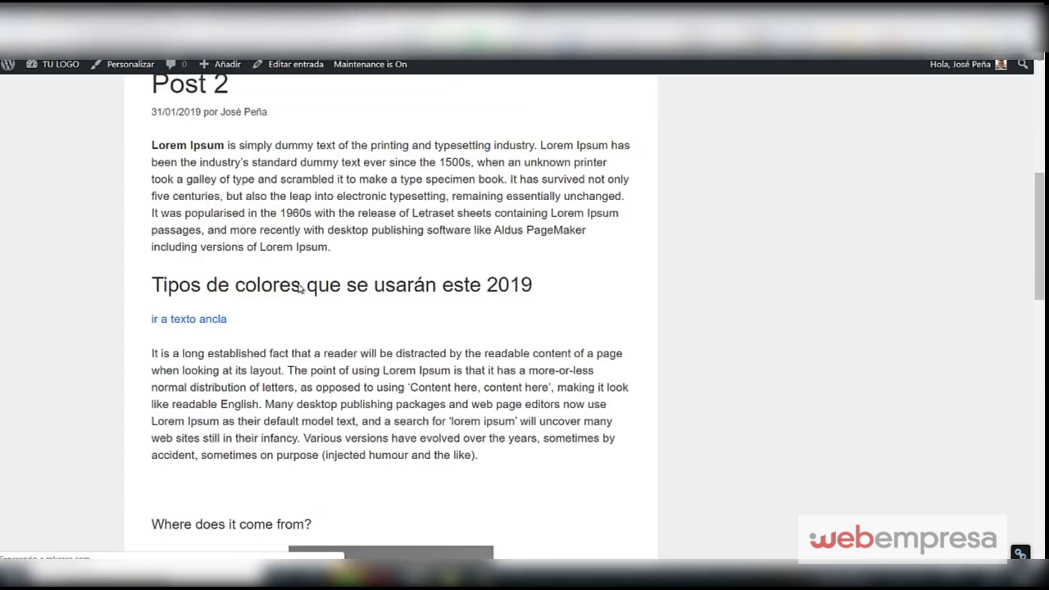
scroll(369, 300, "down", 10)
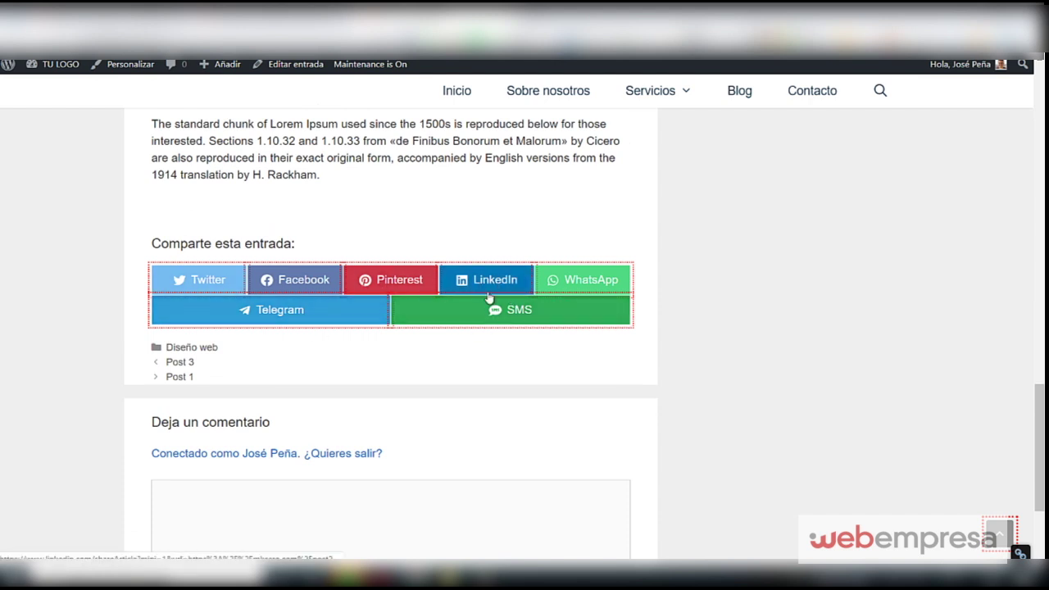
Check how the share buttons on Post 2 adapt to narrower and wider browser windows, and maximize the window again.
left_click(997, 15)
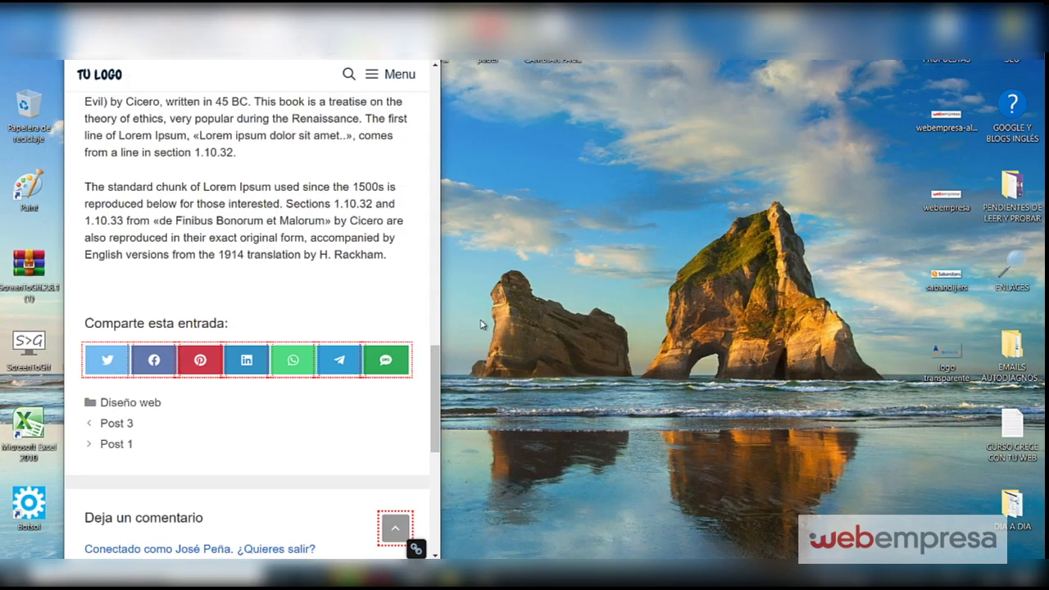
left_click_drag(442, 310, 300, 318)
left_click_drag(398, 316, 611, 316)
left_click(566, 17)
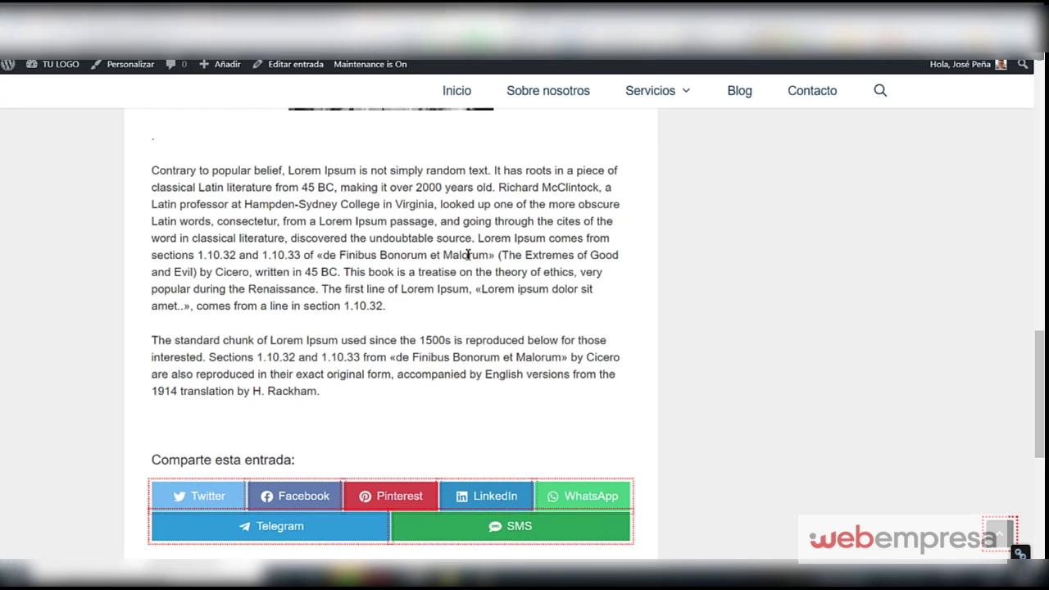
scroll(434, 411, "up", 2)
scroll(433, 414, "down", 4)
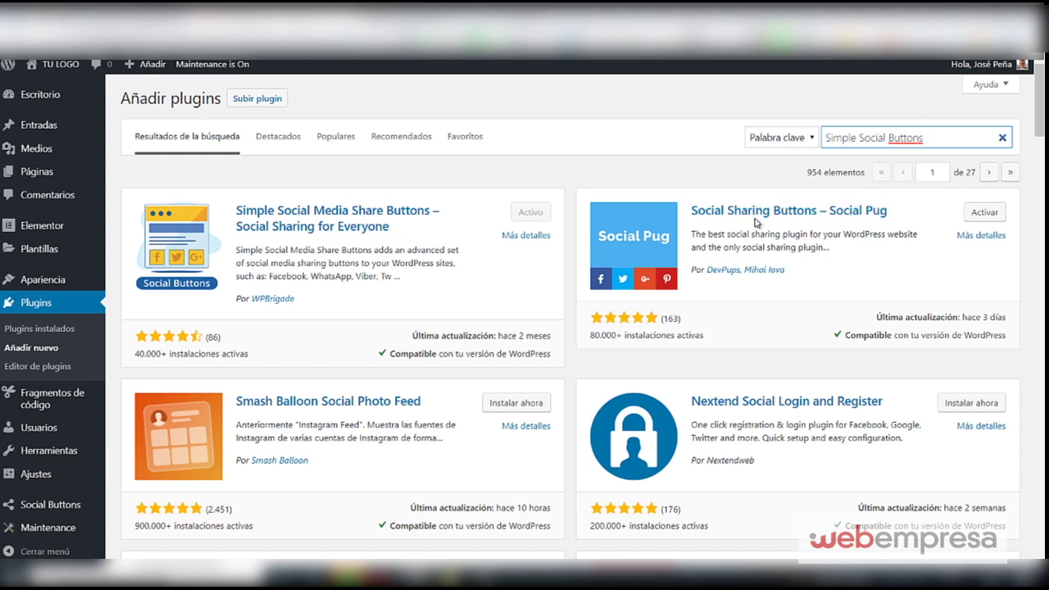
Open the settings page of the active Simple Social Buttons plugin.
scroll(25, 500, "down", 1)
mouse_move(25, 499)
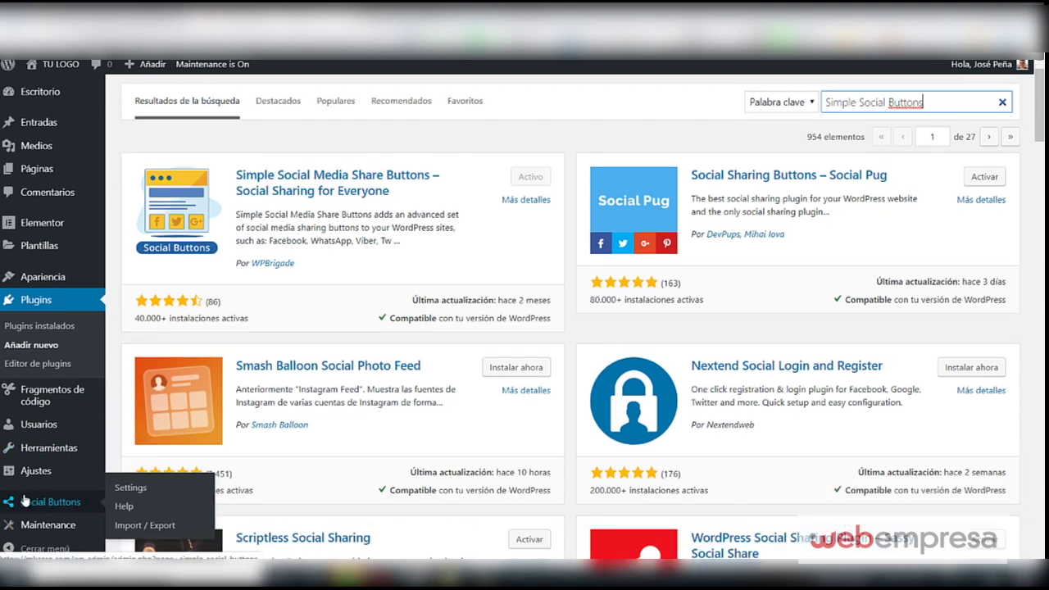
scroll(24, 499, "down", 2)
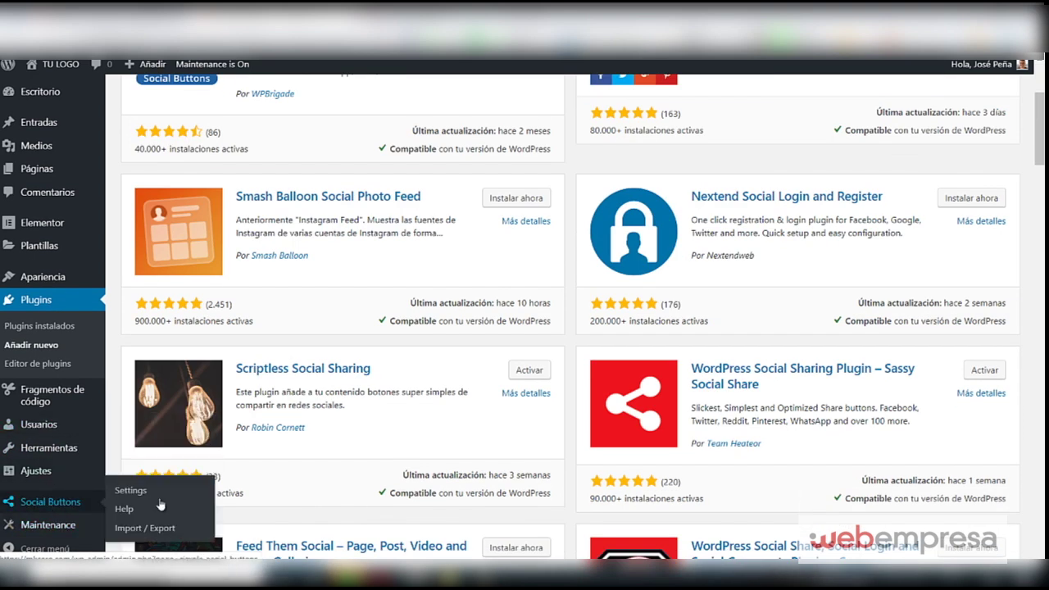
left_click(134, 489)
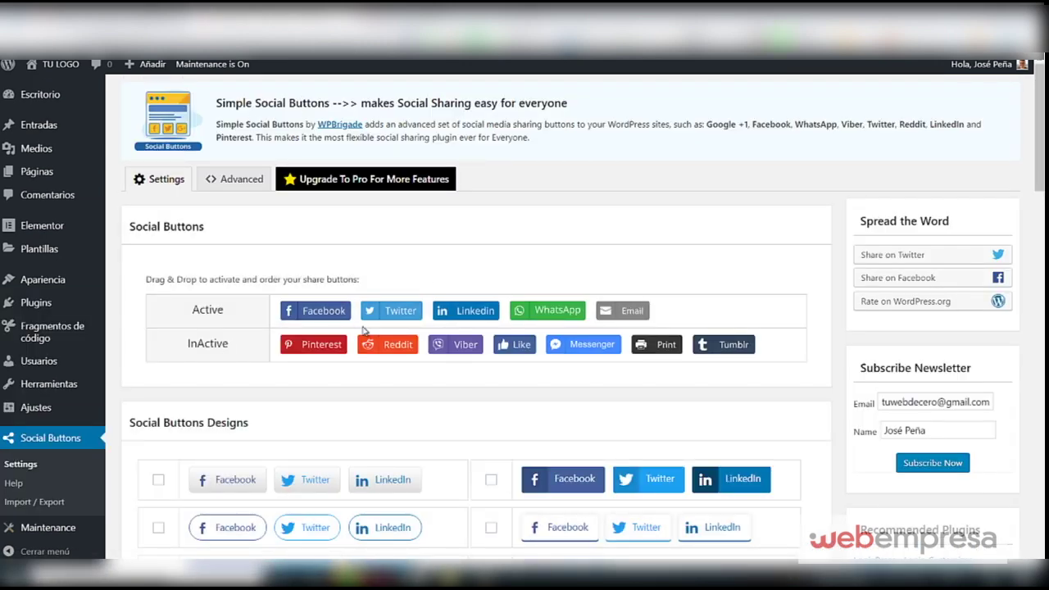
Move LinkedIn to WhatsApp's place among the active share buttons and add Print to the active row.
left_click_drag(463, 318, 550, 318)
left_click_drag(669, 334, 694, 322)
Try the circular icon-only design for the social buttons.
scroll(519, 325, "down", 3)
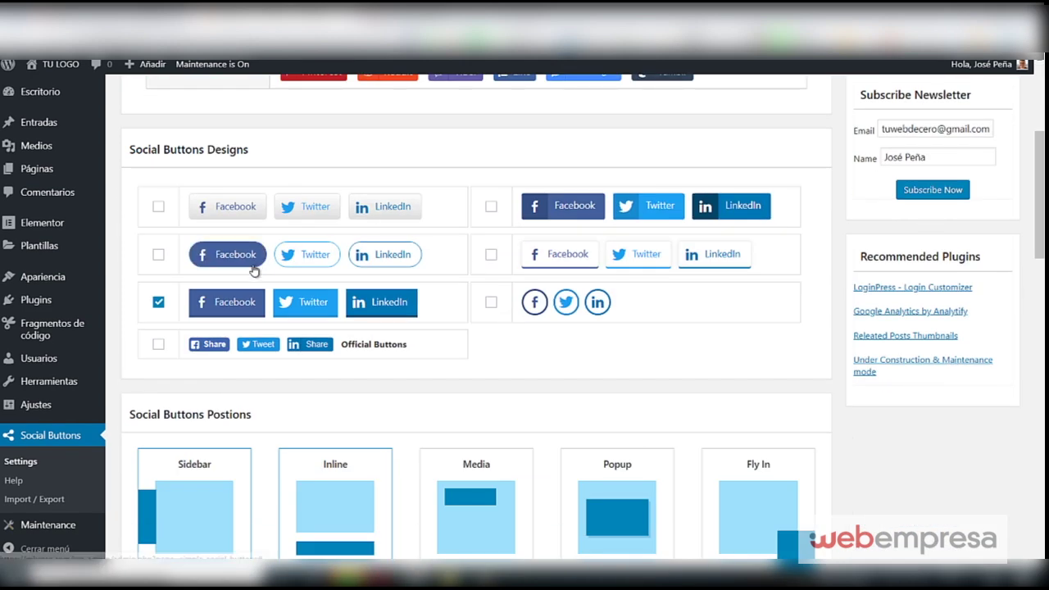
left_click(490, 303)
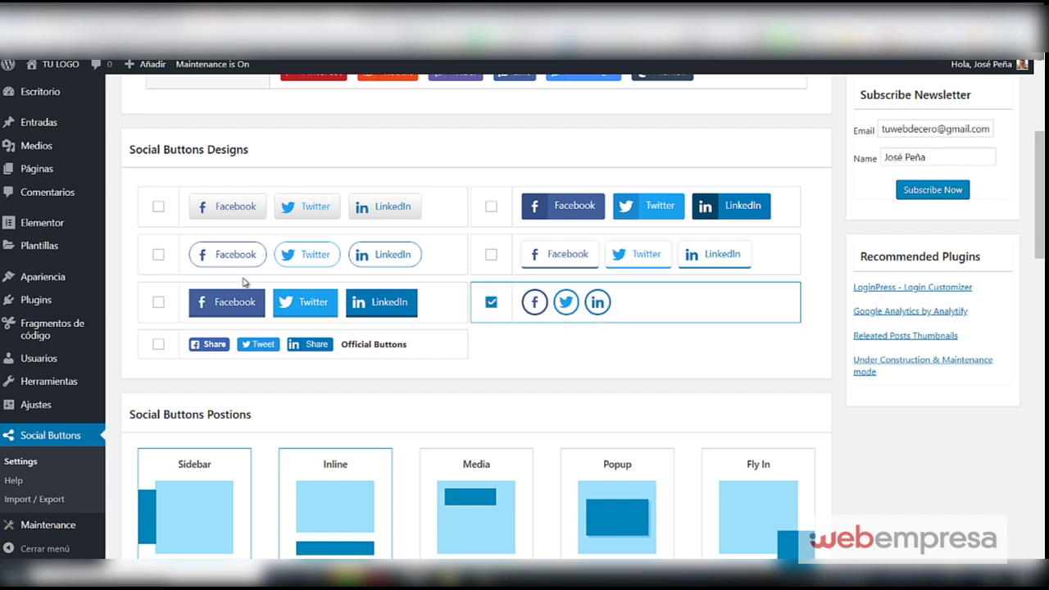
left_click(158, 301)
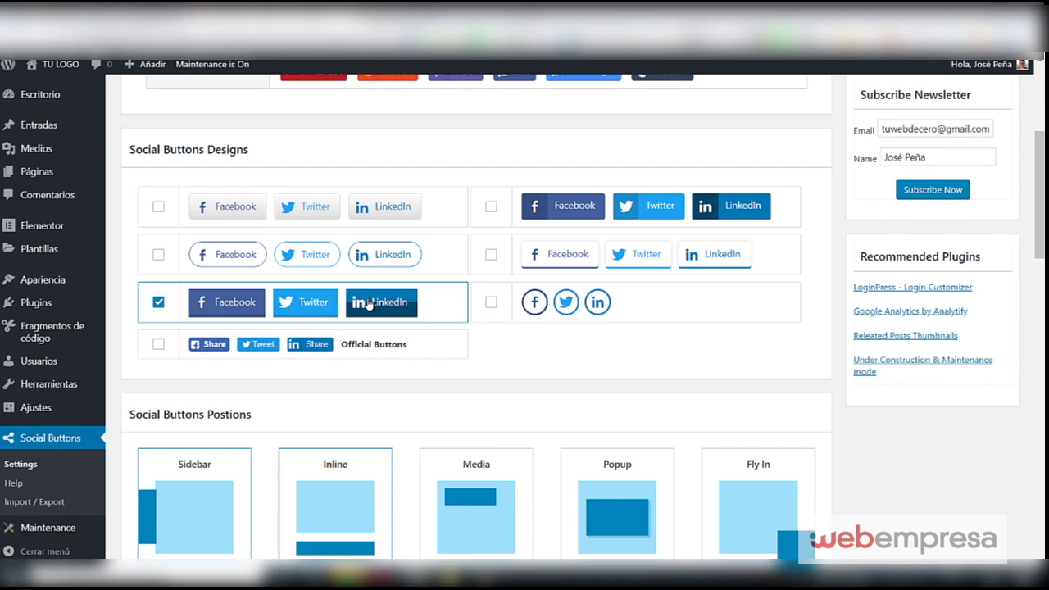
Review the button positions and the Sidebar display settings, and try selecting the Popup position.
scroll(365, 300, "down", 5)
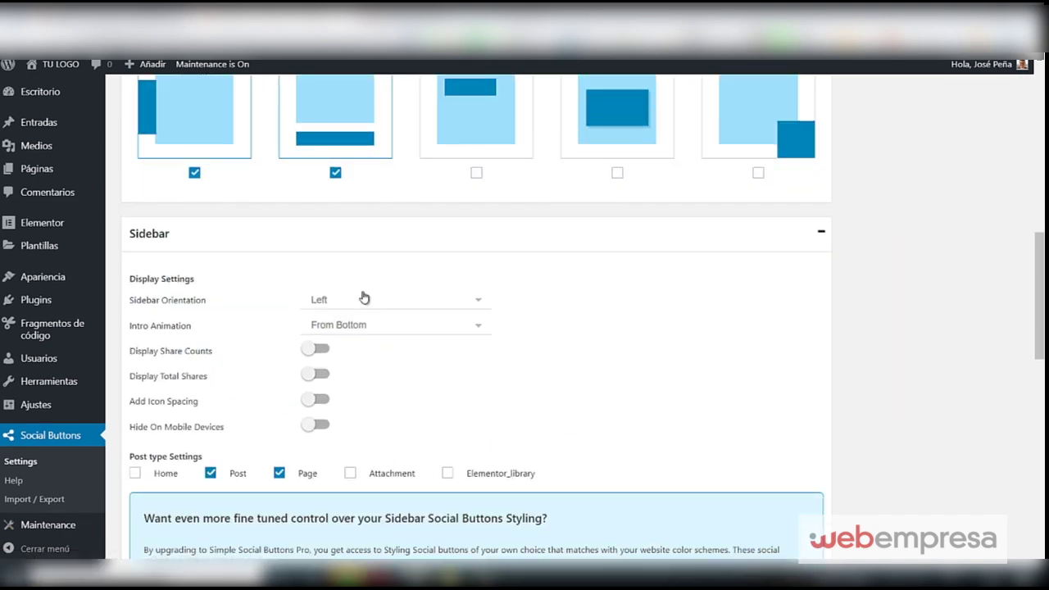
scroll(364, 296, "up", 4)
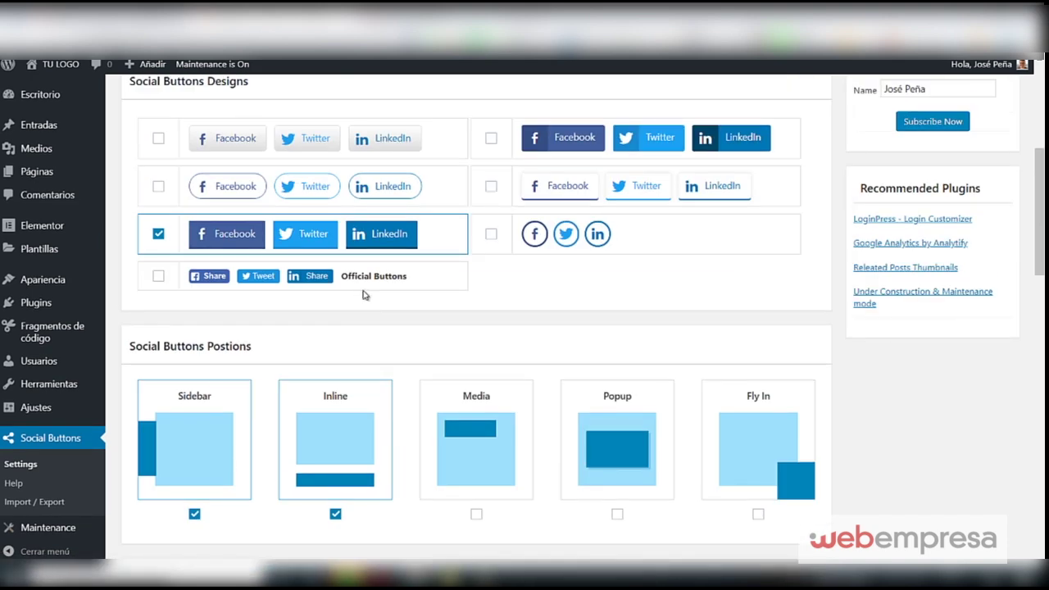
scroll(365, 288, "down", 3)
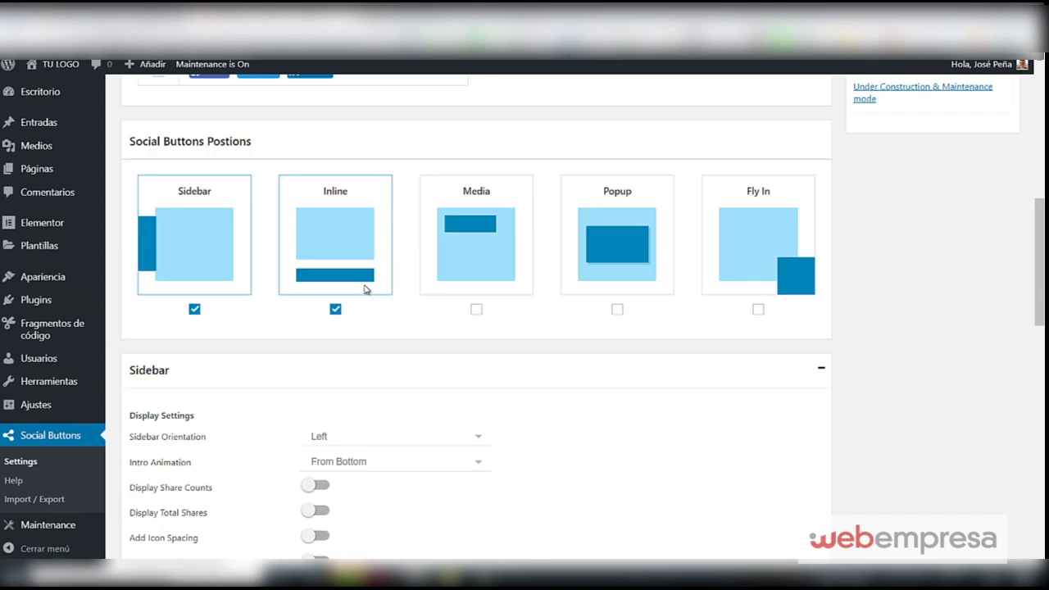
scroll(365, 291, "down", 2)
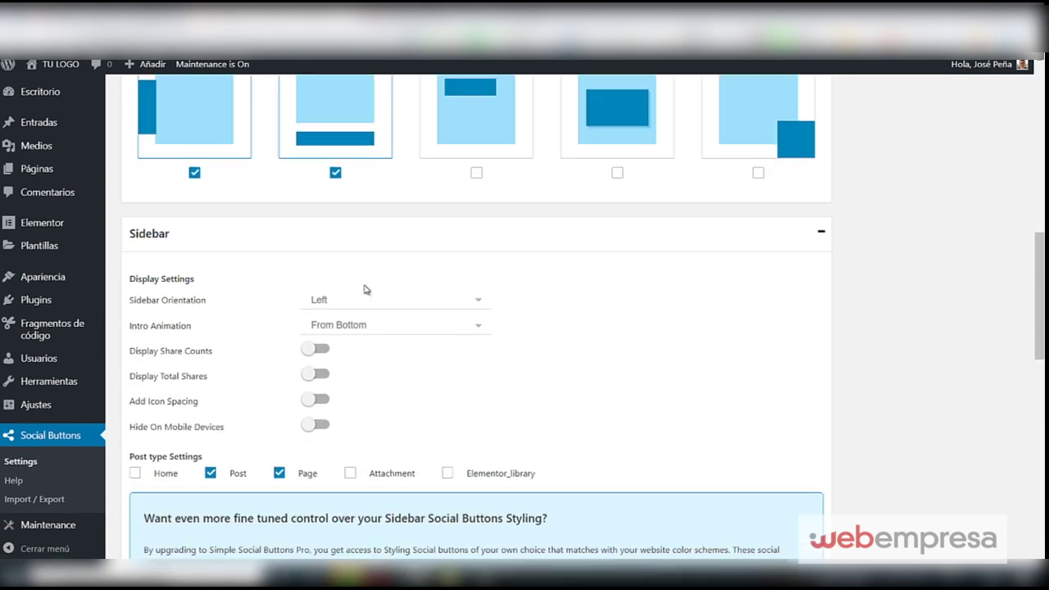
scroll(378, 293, "up", 2)
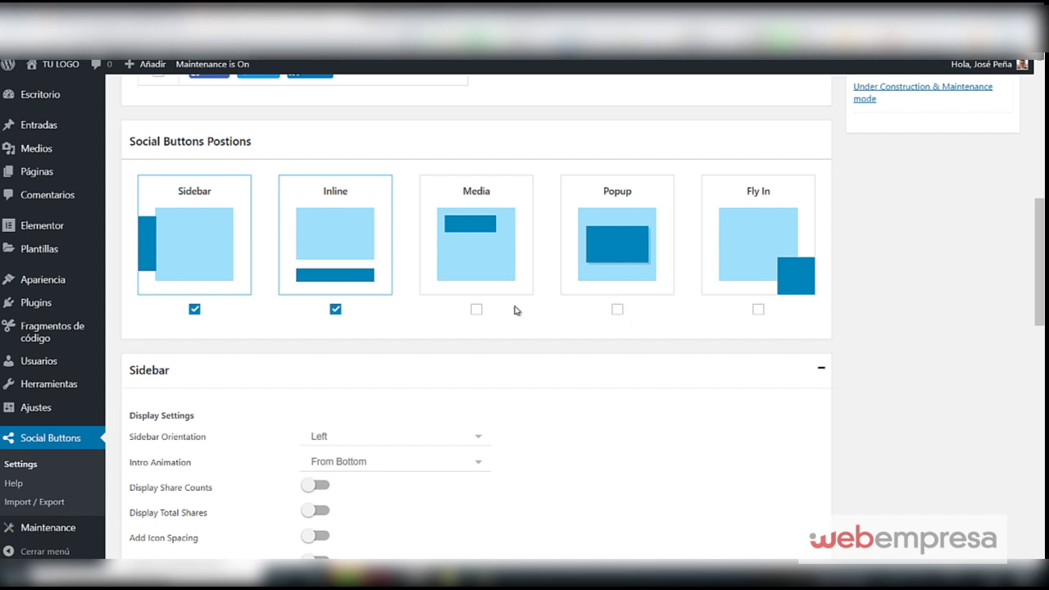
left_click(617, 310)
Exclude the Page post type from the Sidebar social buttons.
scroll(534, 271, "down", 4)
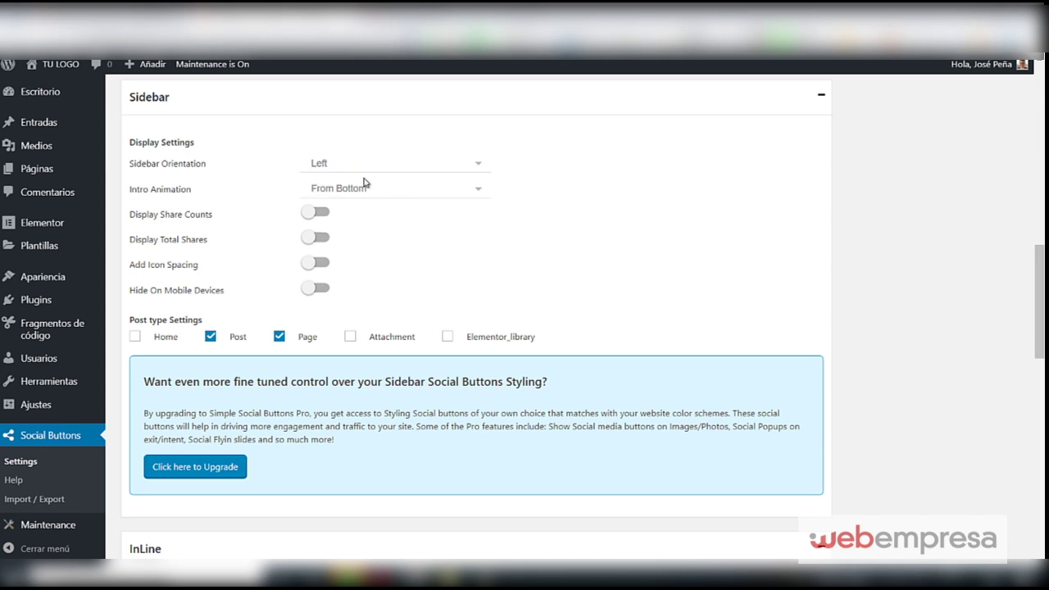
left_click(281, 337)
Review the InLine and Popup display settings and save the social button settings.
scroll(228, 419, "down", 8)
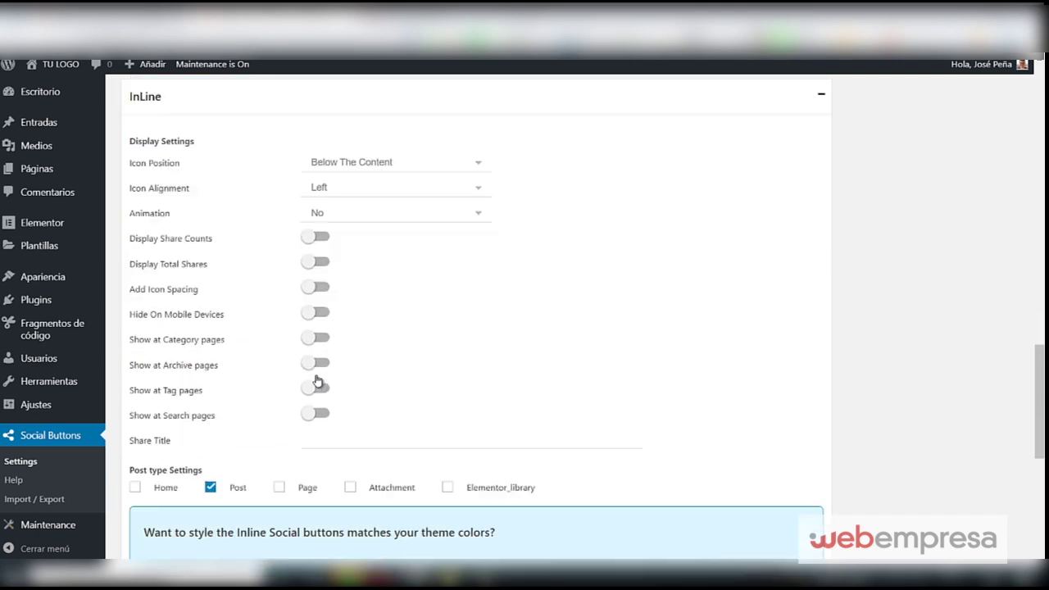
scroll(335, 233, "up", 4)
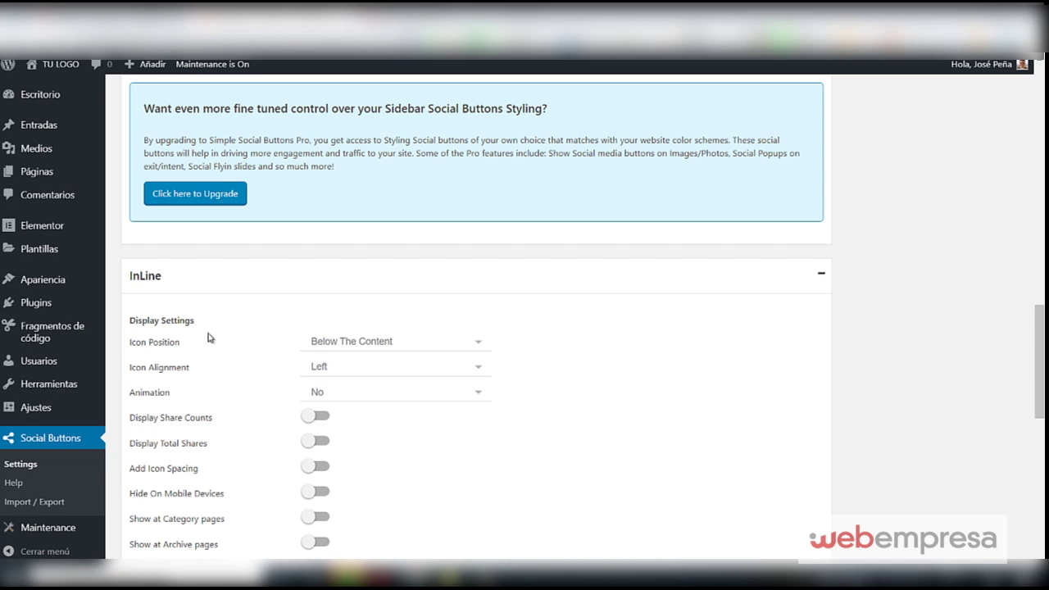
scroll(320, 373, "down", 1)
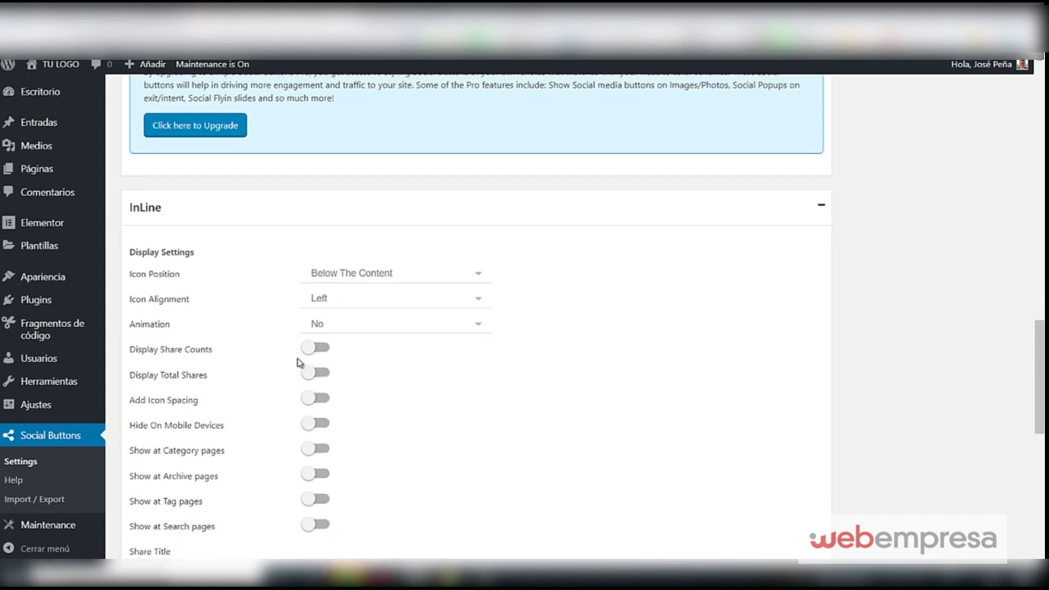
scroll(283, 372, "down", 5)
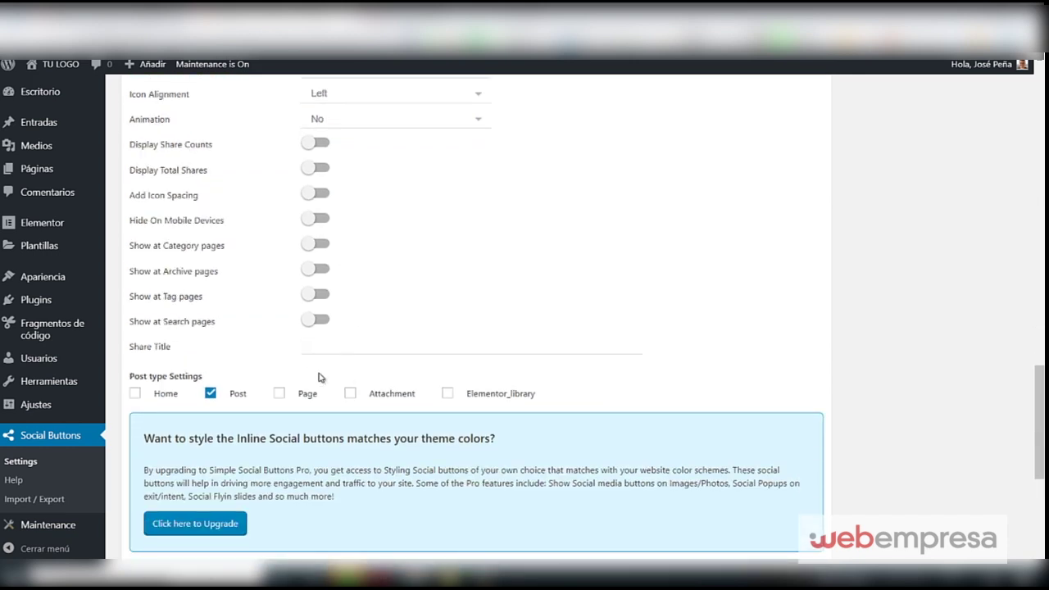
scroll(171, 452, "down", 3)
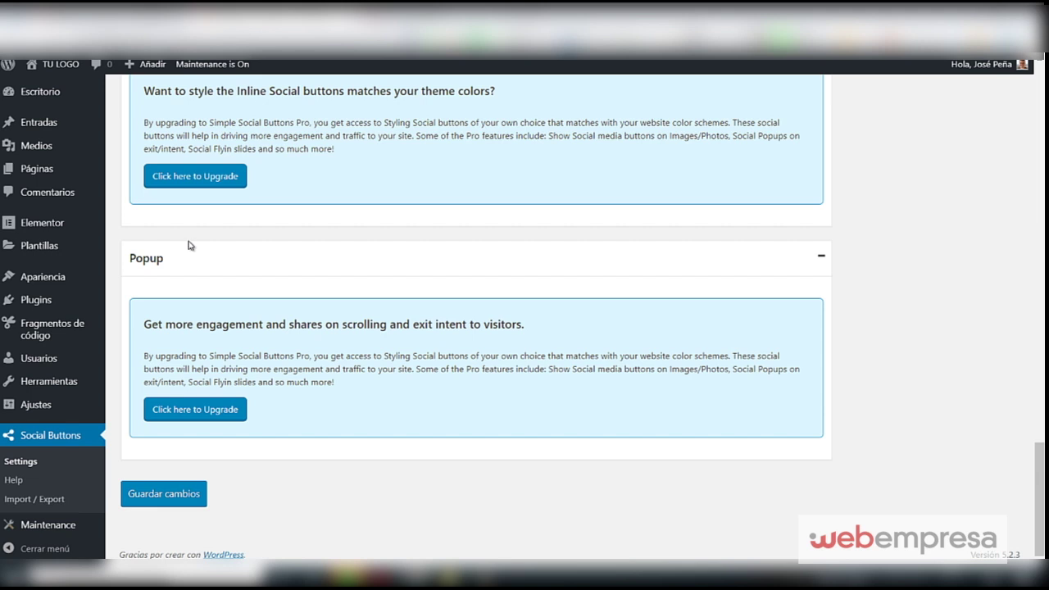
left_click(180, 501)
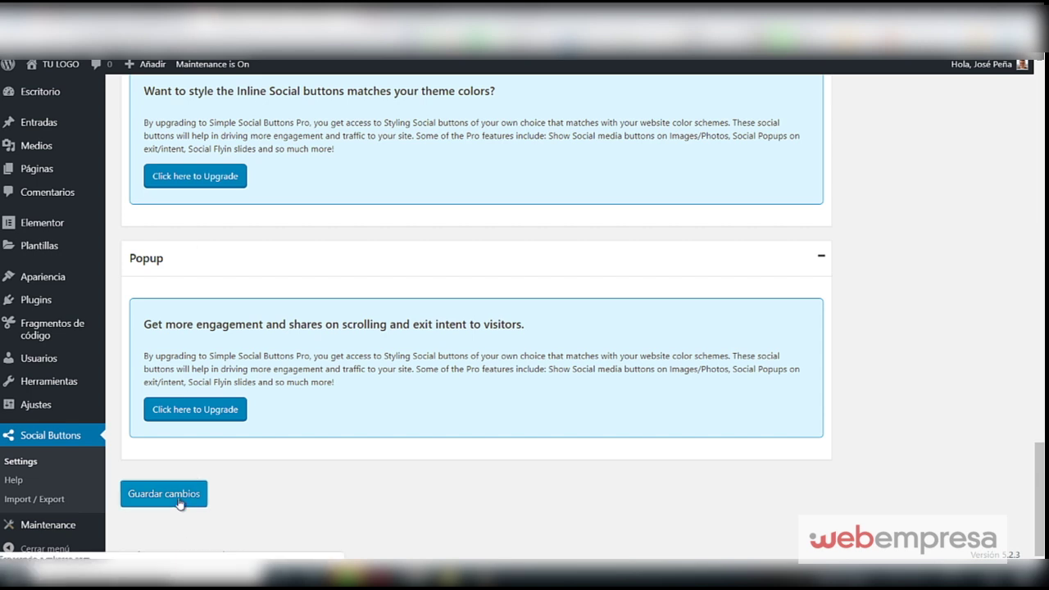
Reload Post 2 on the site and examine the sidebar and inline share buttons along the whole post.
key("ctrl+Tab")
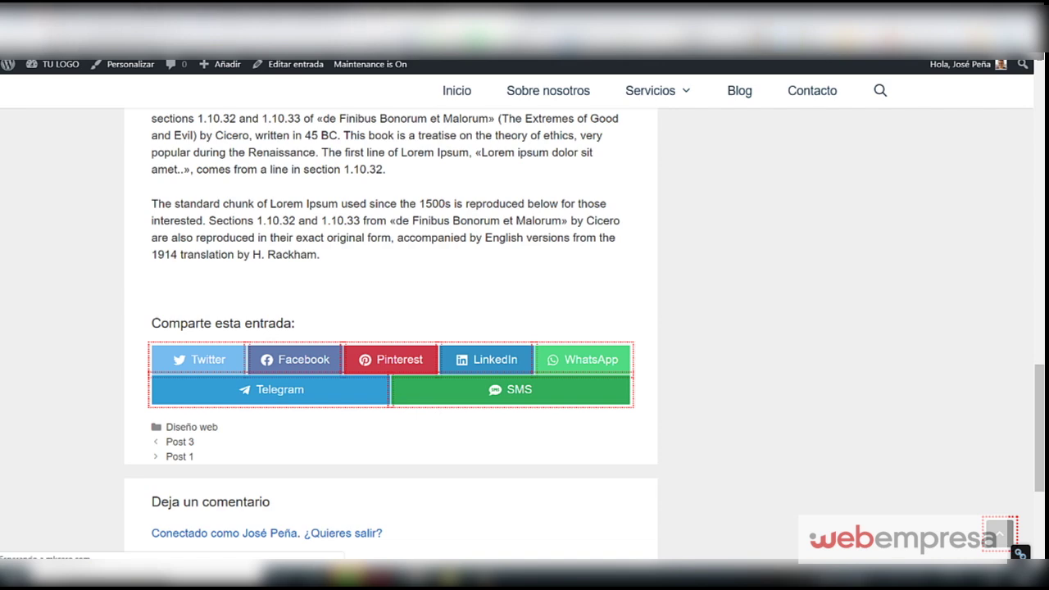
key("F5")
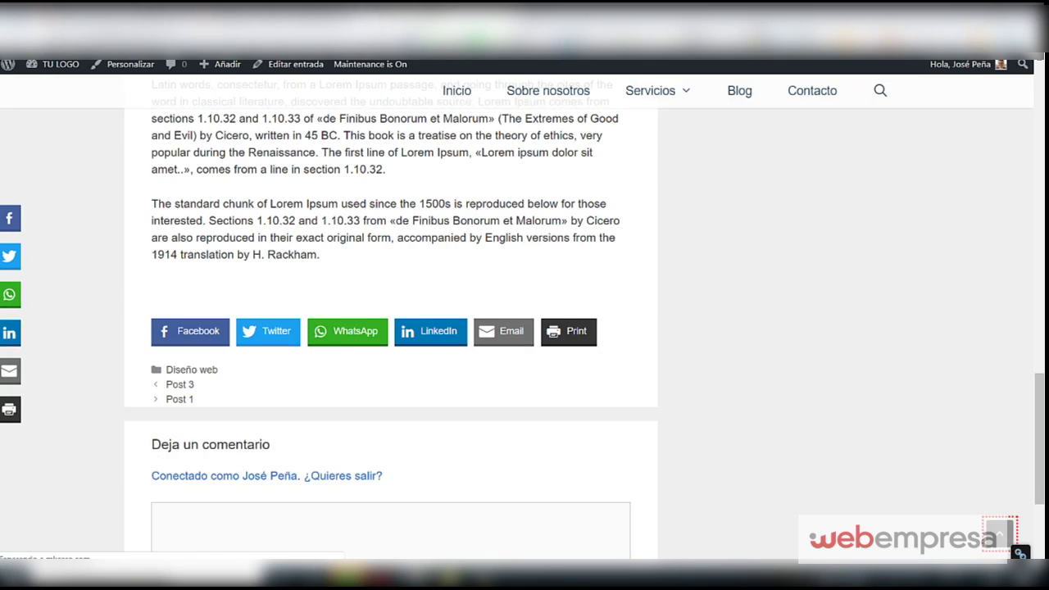
scroll(23, 378, "up", 2)
scroll(23, 378, "up", 5)
scroll(59, 375, "down", 9)
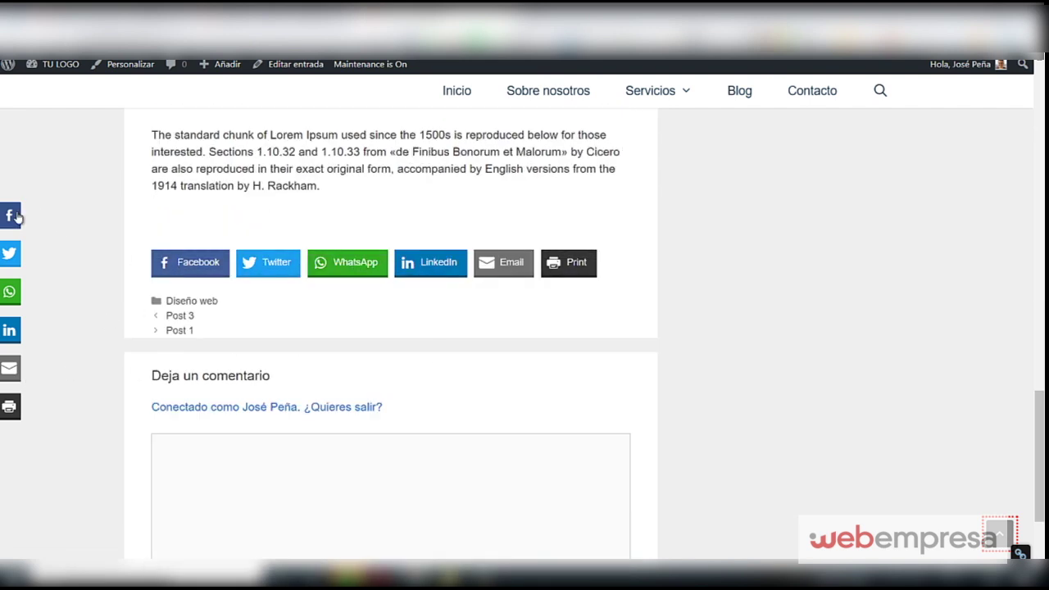
scroll(51, 290, "up", 10)
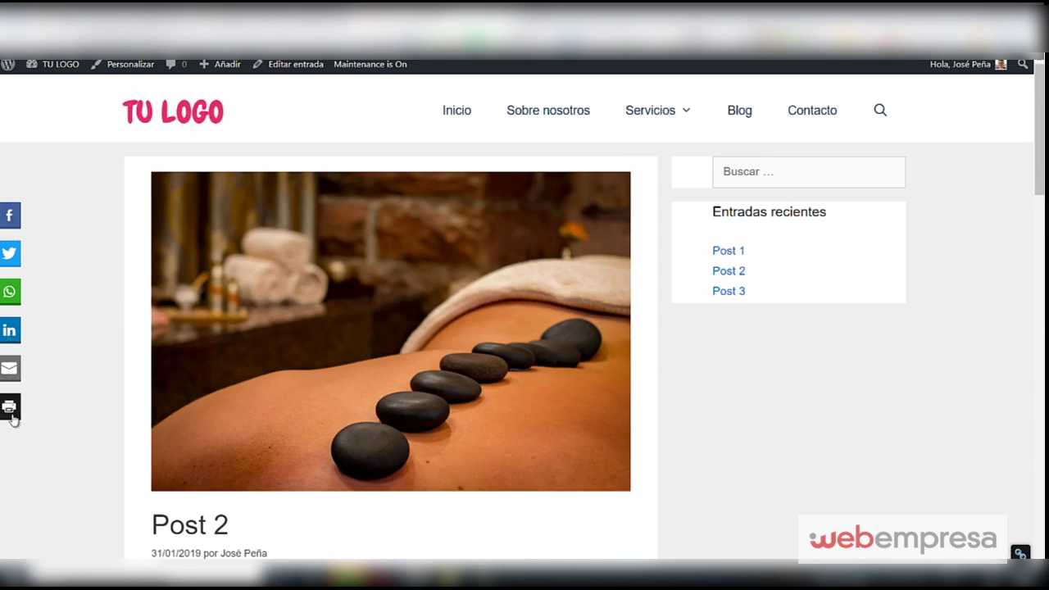
mouse_move(337, 186)
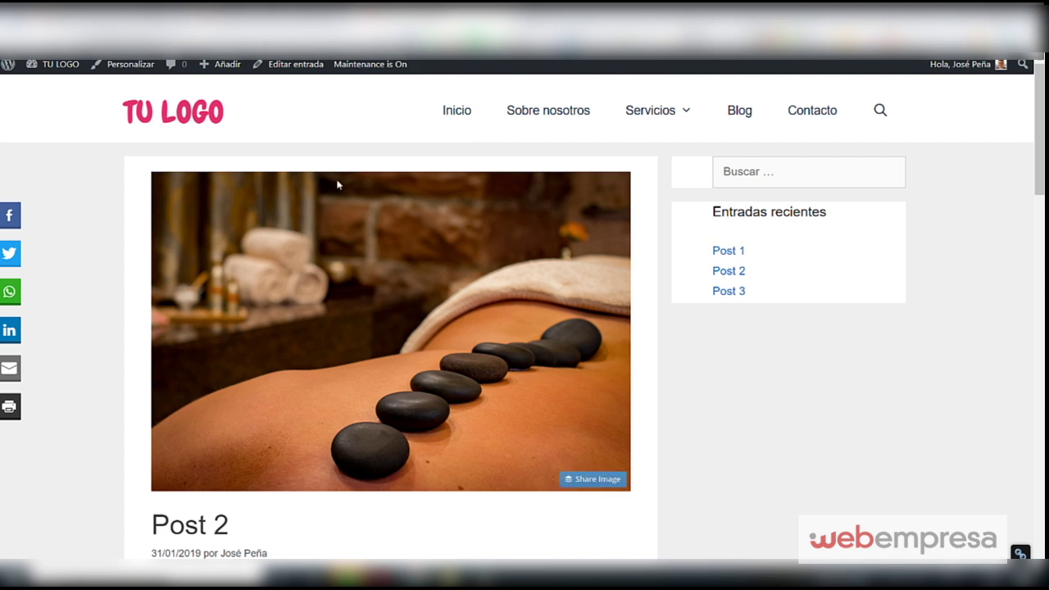
scroll(289, 278, "down", 4)
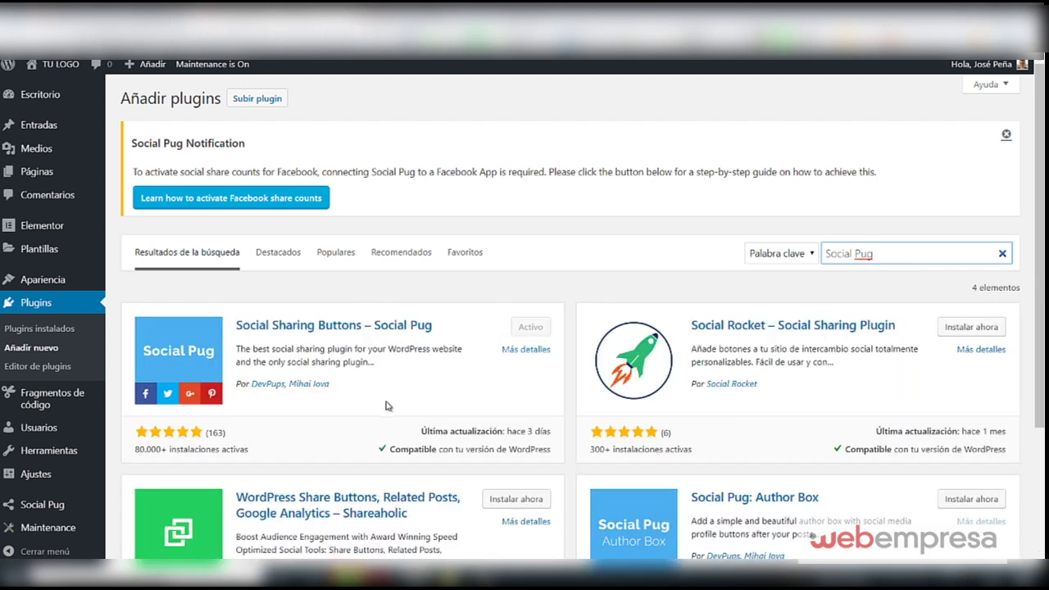
Open the Floating Sidebar settings from Social Pug's Toolkit.
mouse_move(29, 508)
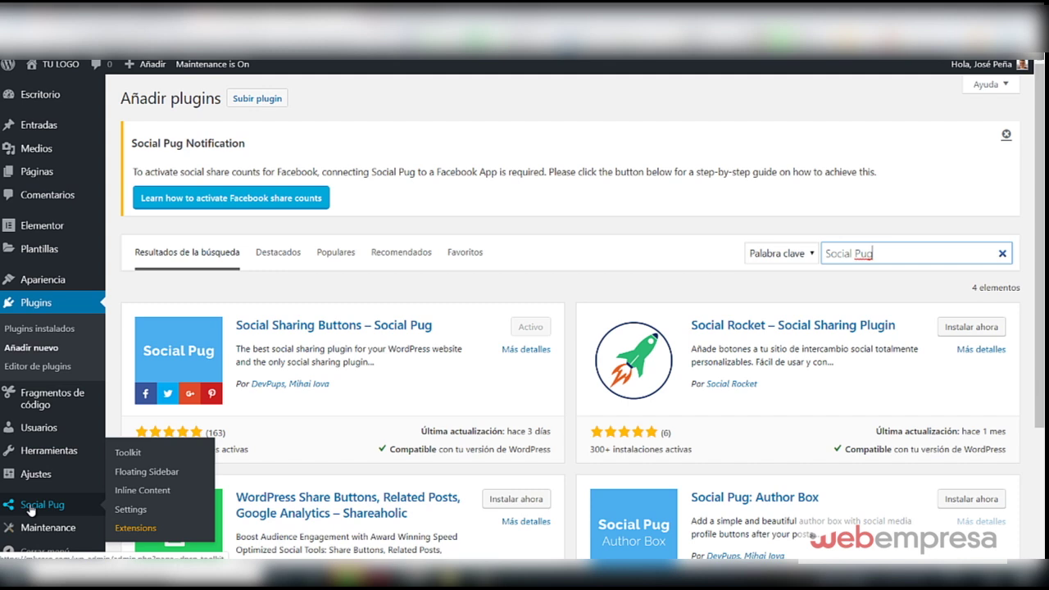
left_click(136, 455)
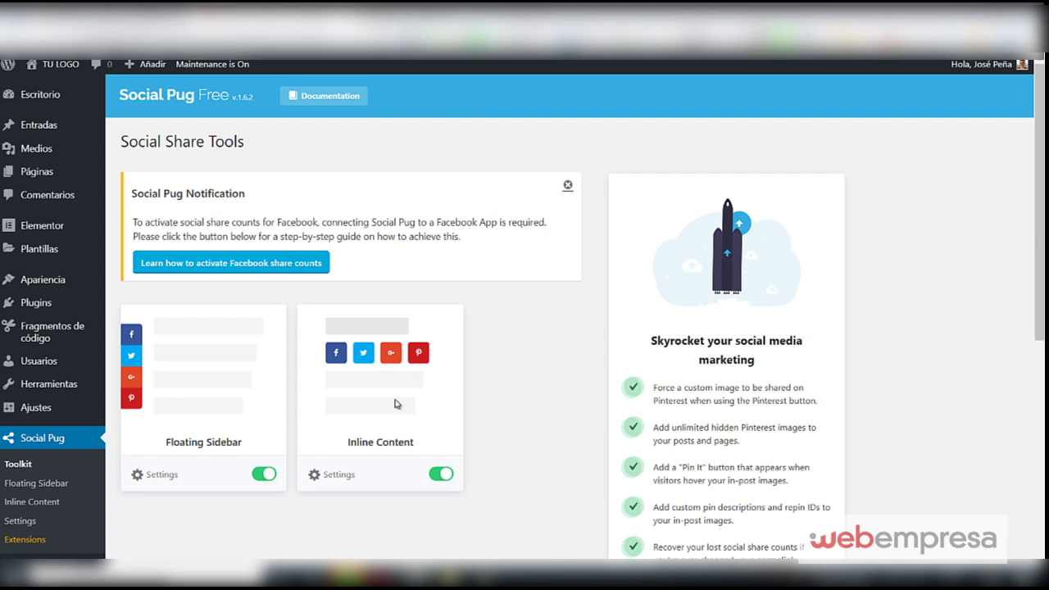
left_click(156, 478)
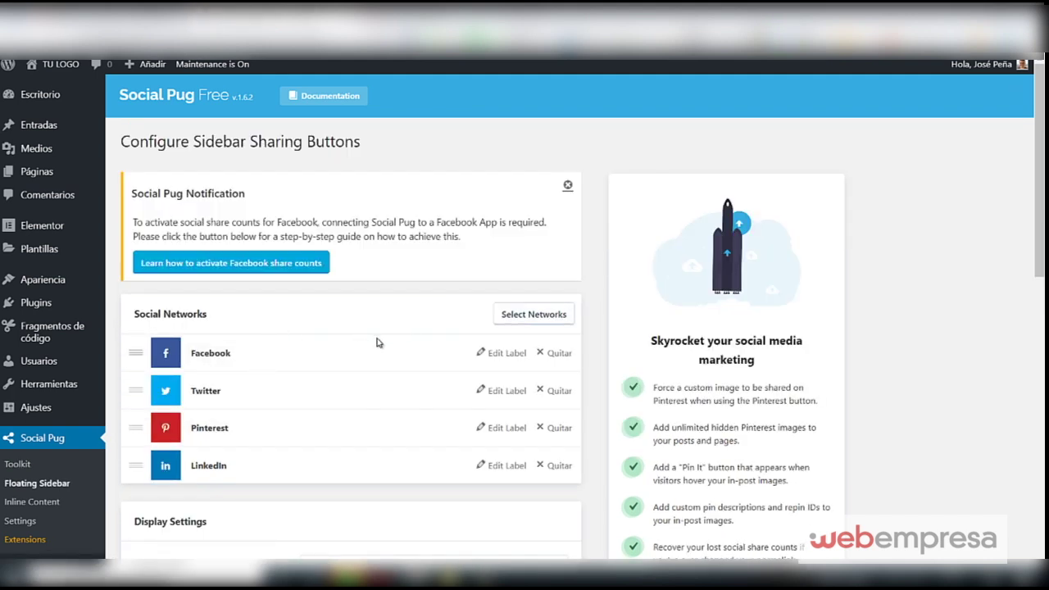
scroll(195, 432, "down", 2)
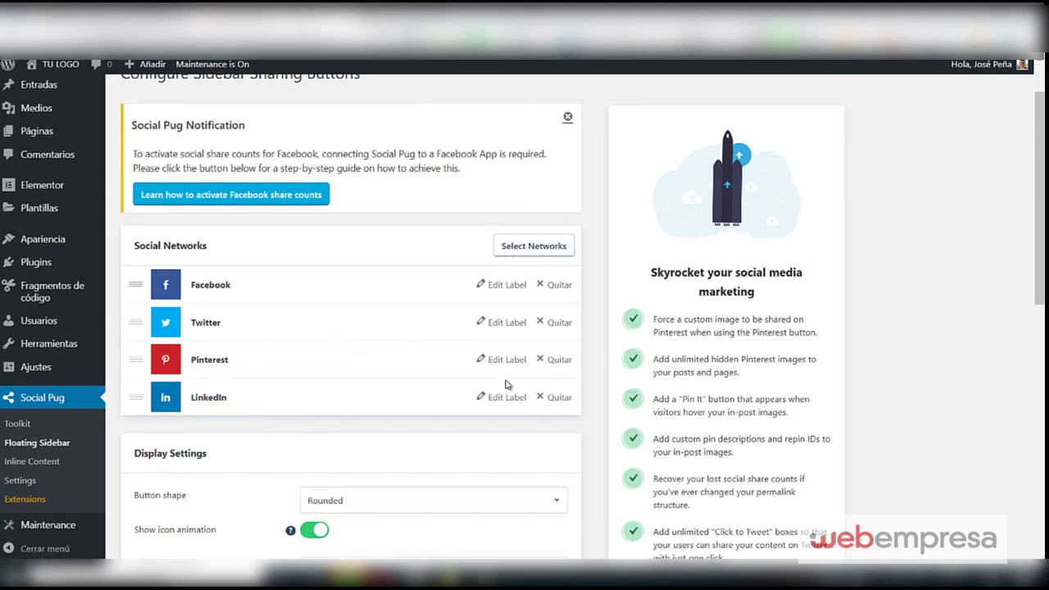
Try to add Email and Print to the floating sidebar's social networks.
left_click(534, 244)
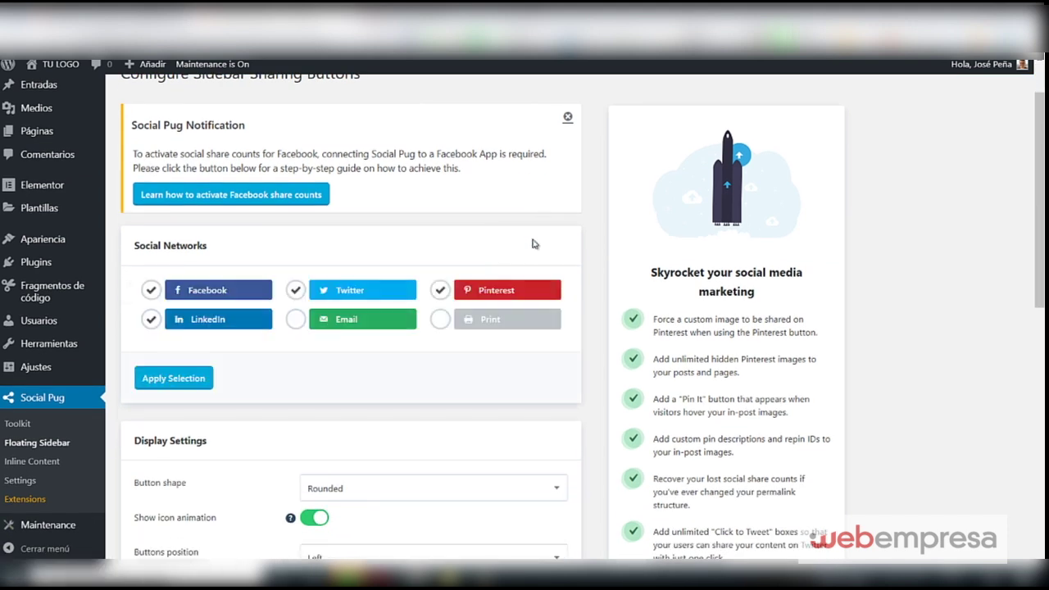
left_click(296, 320)
left_click(457, 320)
Set the floating sidebar's button shape to Circle and enable its display on mobile, keeping the Left position.
scroll(251, 323, "down", 2)
left_click(353, 354)
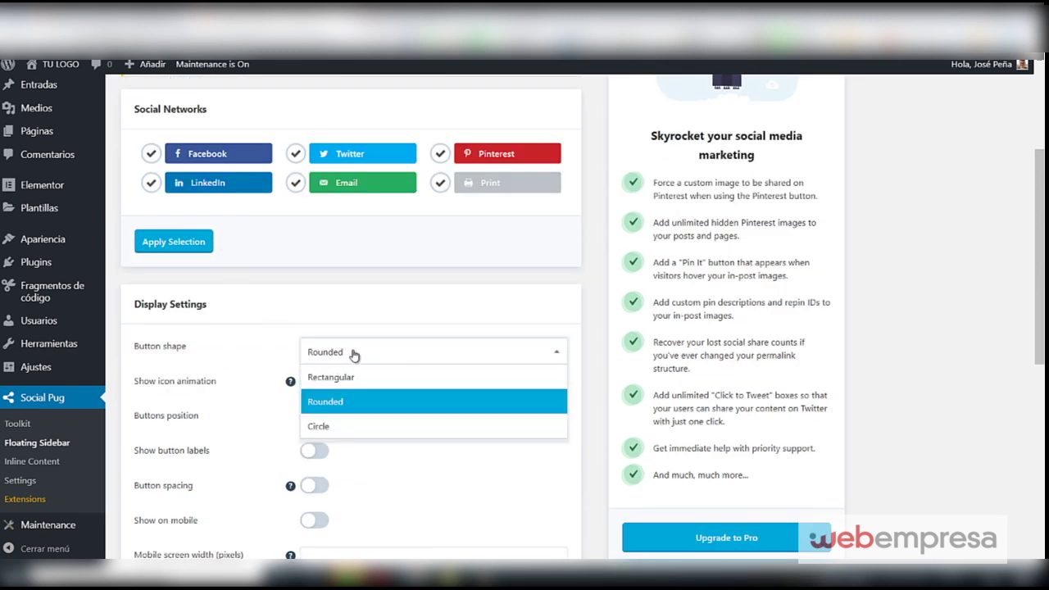
left_click(334, 429)
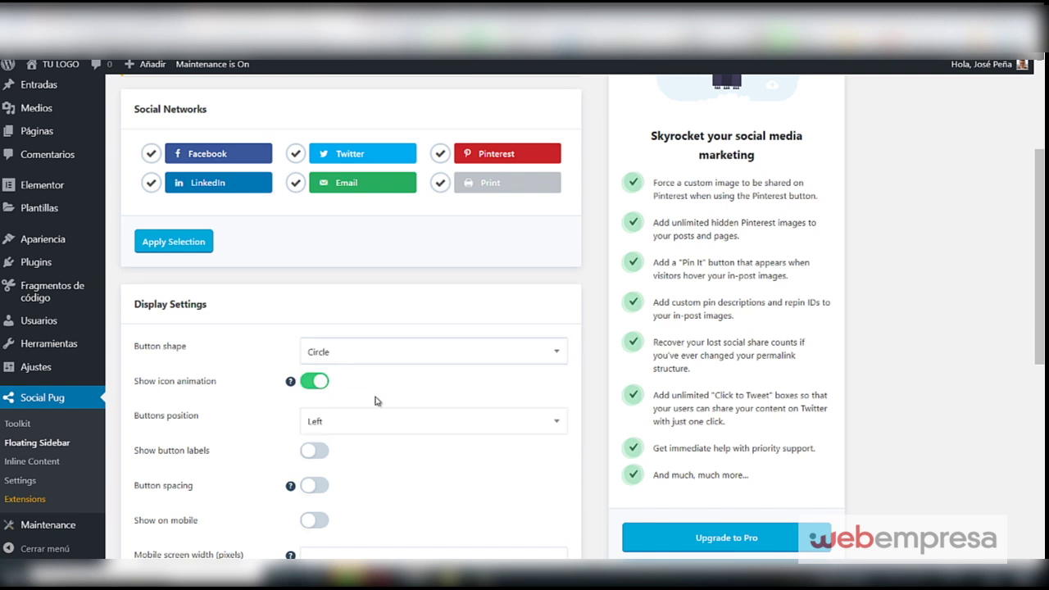
scroll(276, 484, "down", 3)
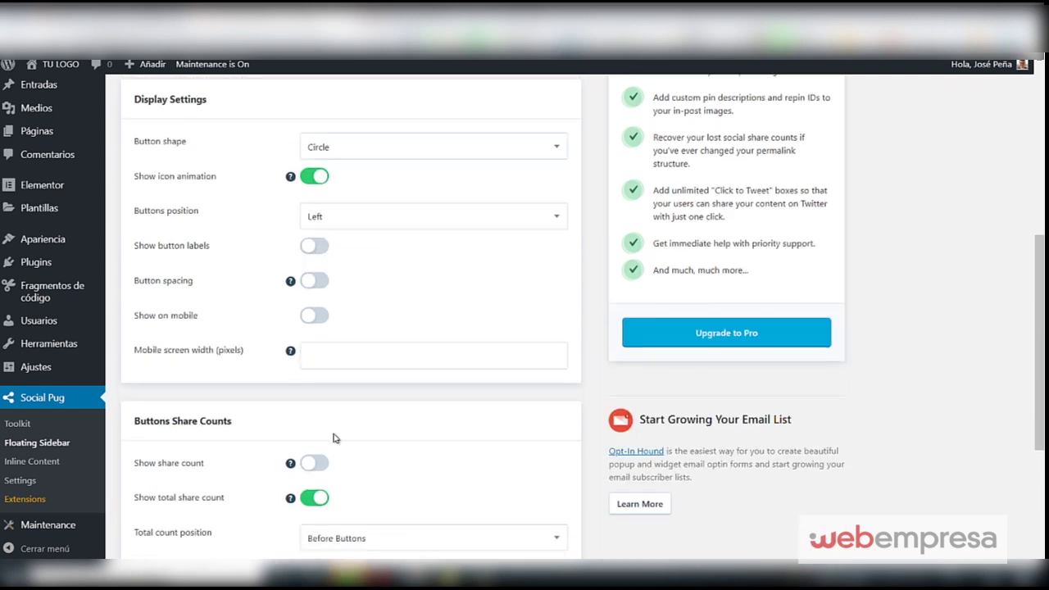
left_click(320, 316)
left_click(336, 219)
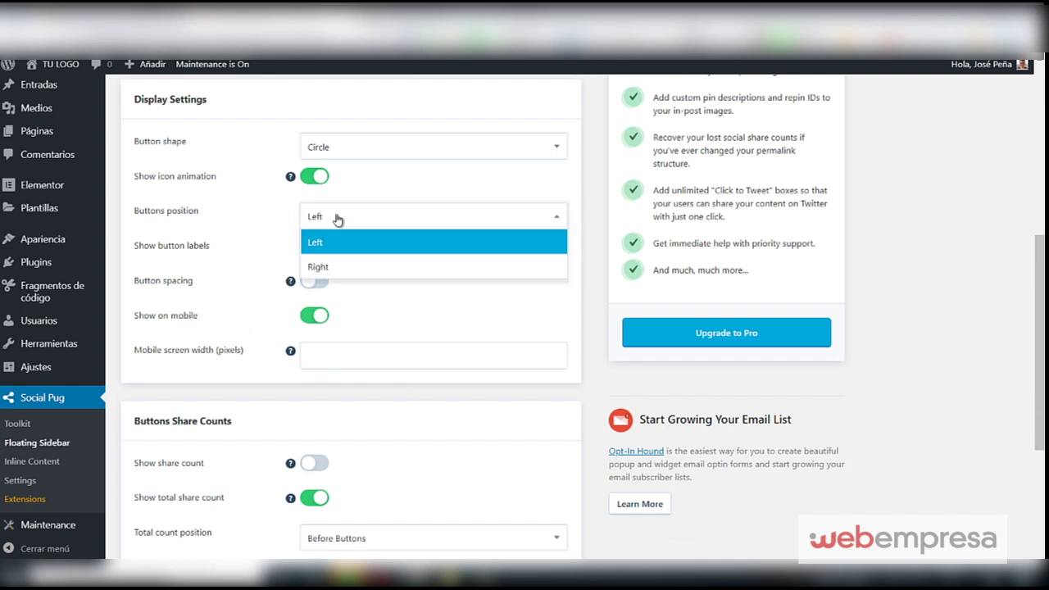
left_click(336, 219)
Review the floating sidebar's share count and post type settings and save the changes.
scroll(237, 356, "down", 2)
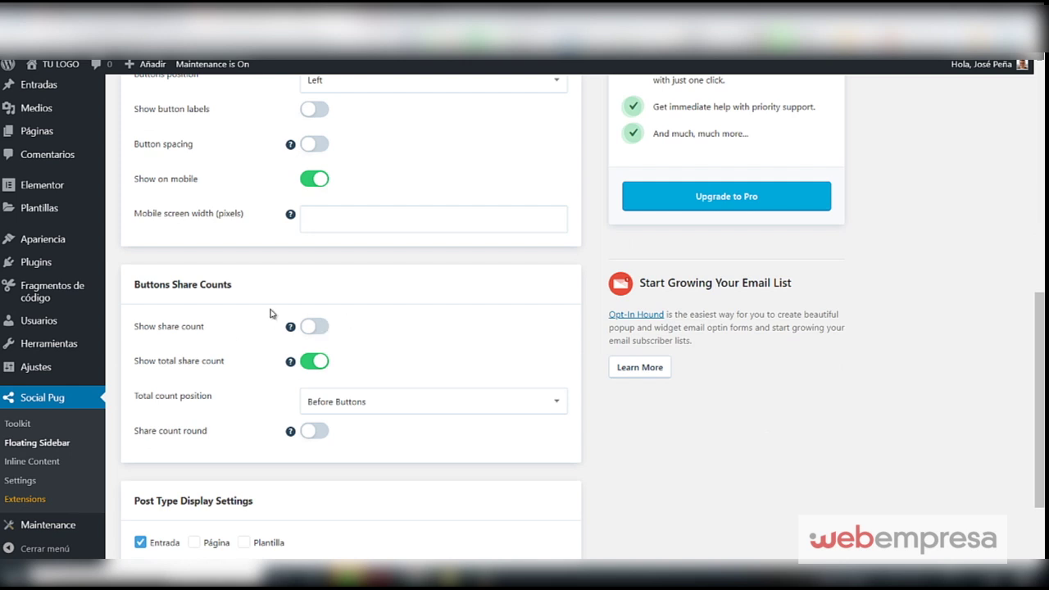
scroll(239, 413, "down", 2)
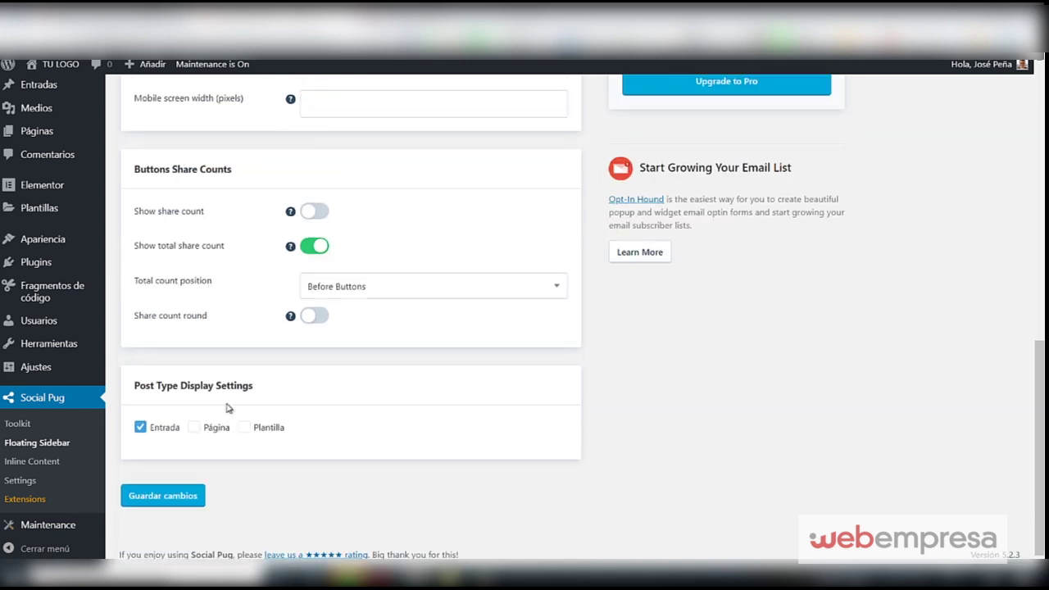
left_click(163, 499)
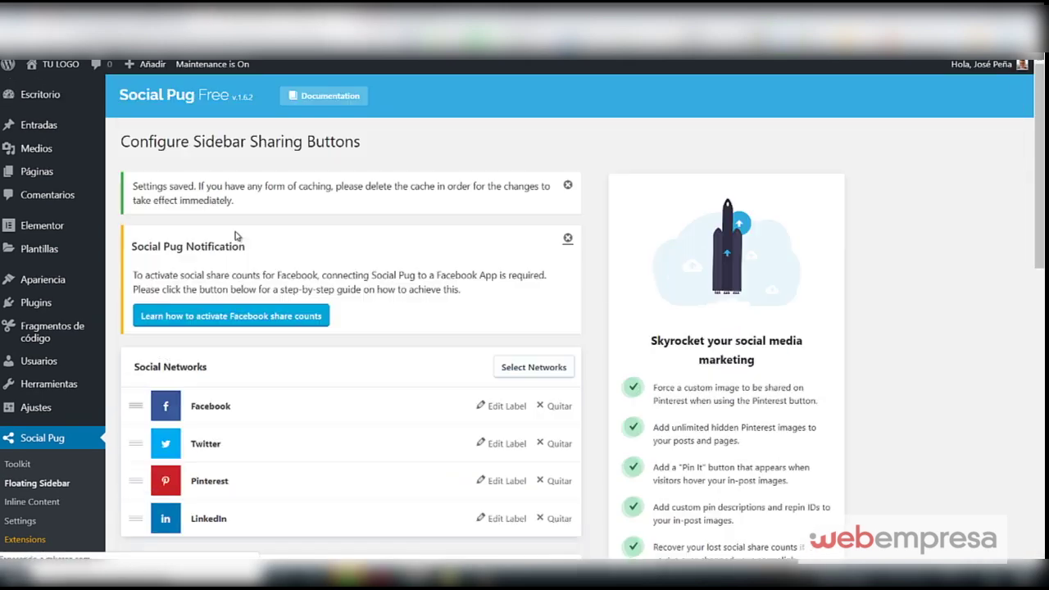
scroll(259, 279, "down", 5)
scroll(263, 255, "up", 5)
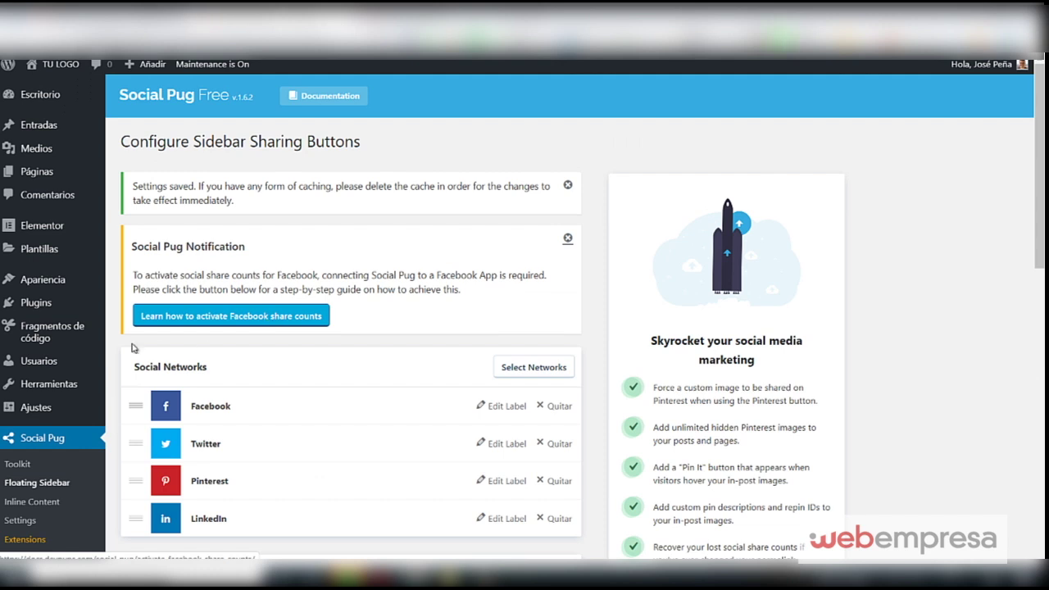
Set the button shape to Rectangular in Social Pug's Inline Content settings and save the changes.
left_click(28, 464)
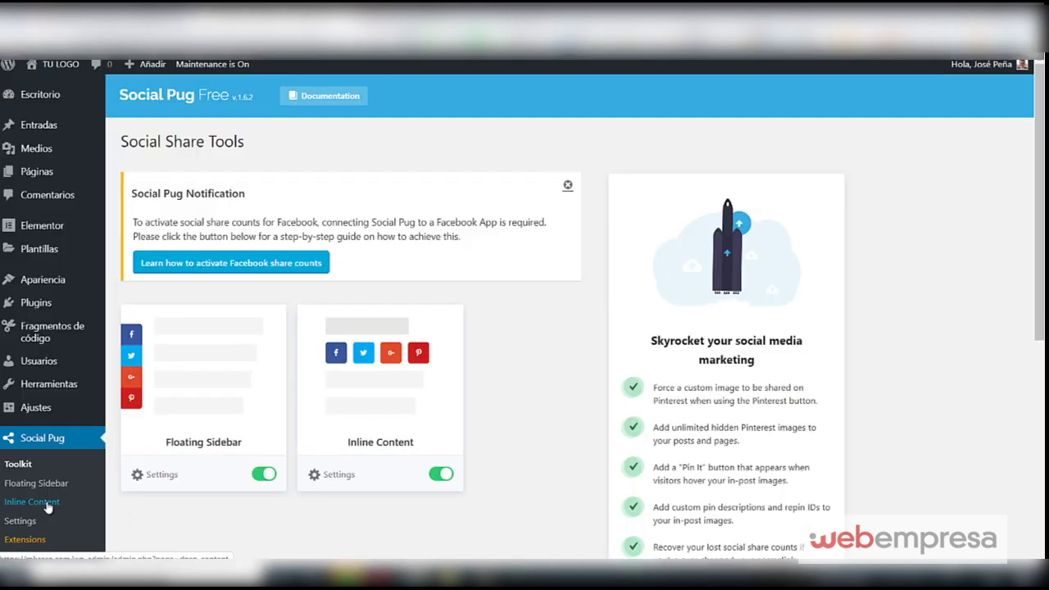
left_click(333, 474)
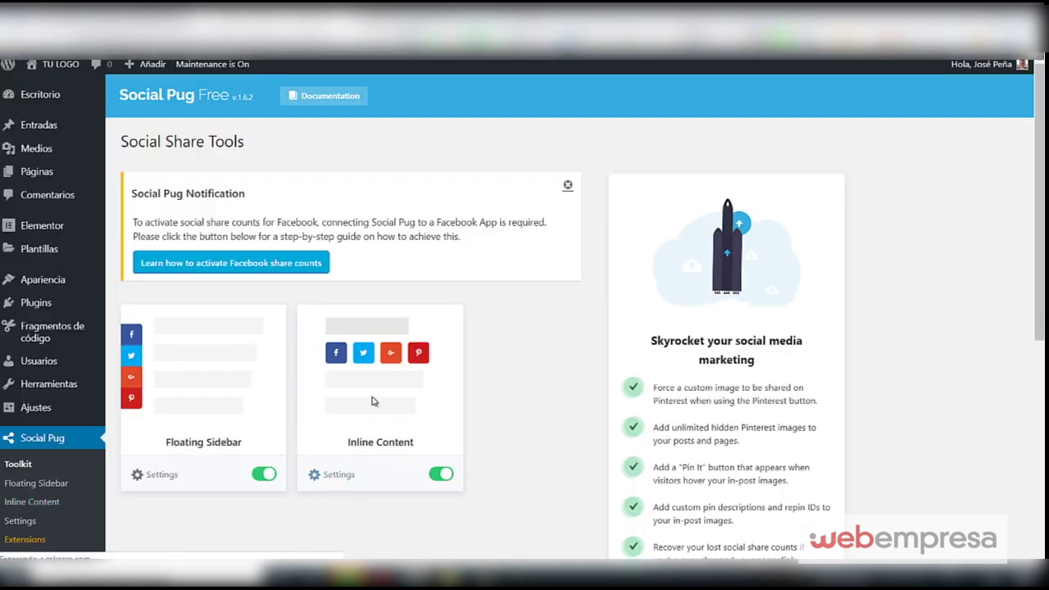
scroll(224, 318, "down", 3)
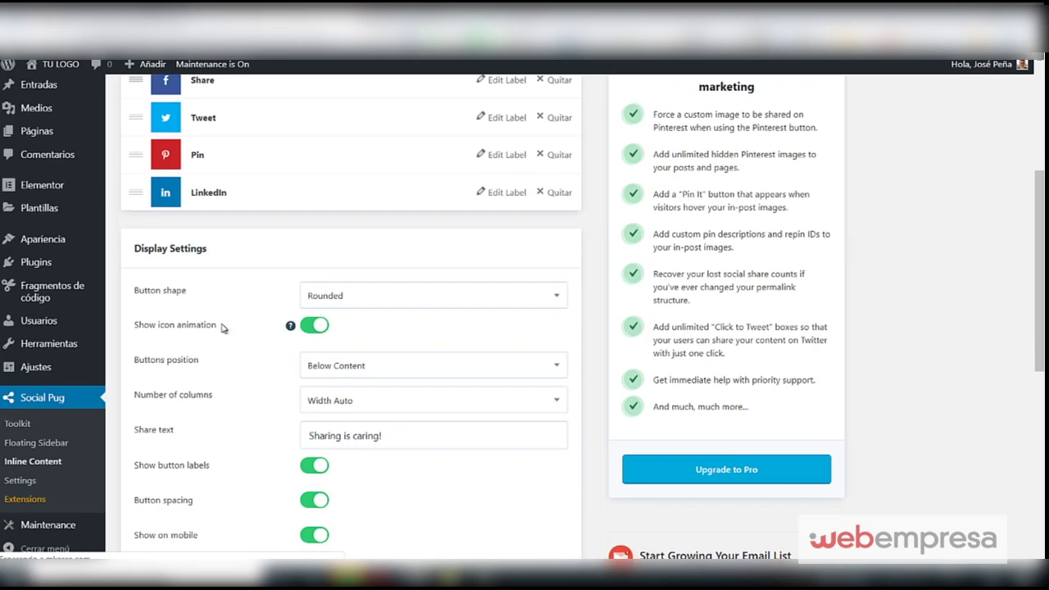
left_click(334, 296)
left_click(338, 320)
scroll(402, 389, "down", 3)
scroll(326, 443, "down", 3)
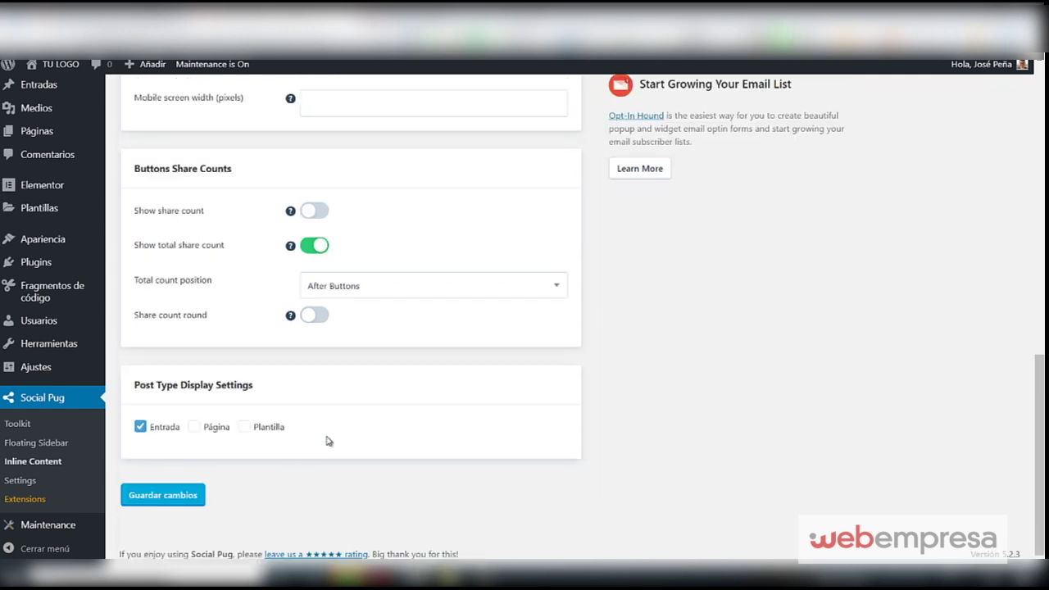
left_click(174, 504)
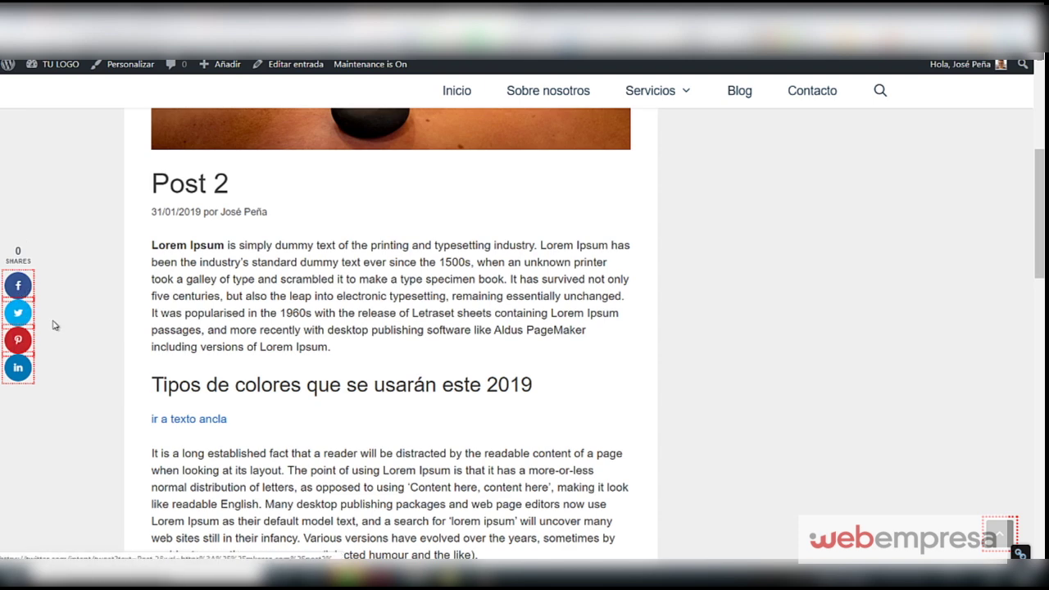
Examine Social Pug's floating and inline share buttons and the share text on Post 2.
scroll(36, 312, "down", 5)
scroll(323, 347, "down", 10)
scroll(330, 323, "up", 1)
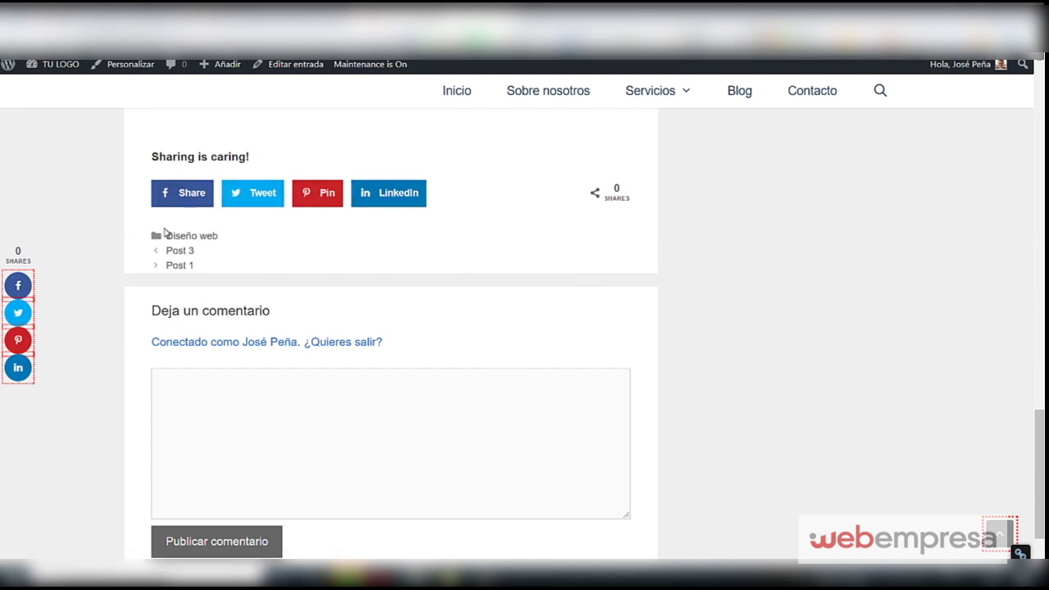
scroll(246, 195, "up", 2)
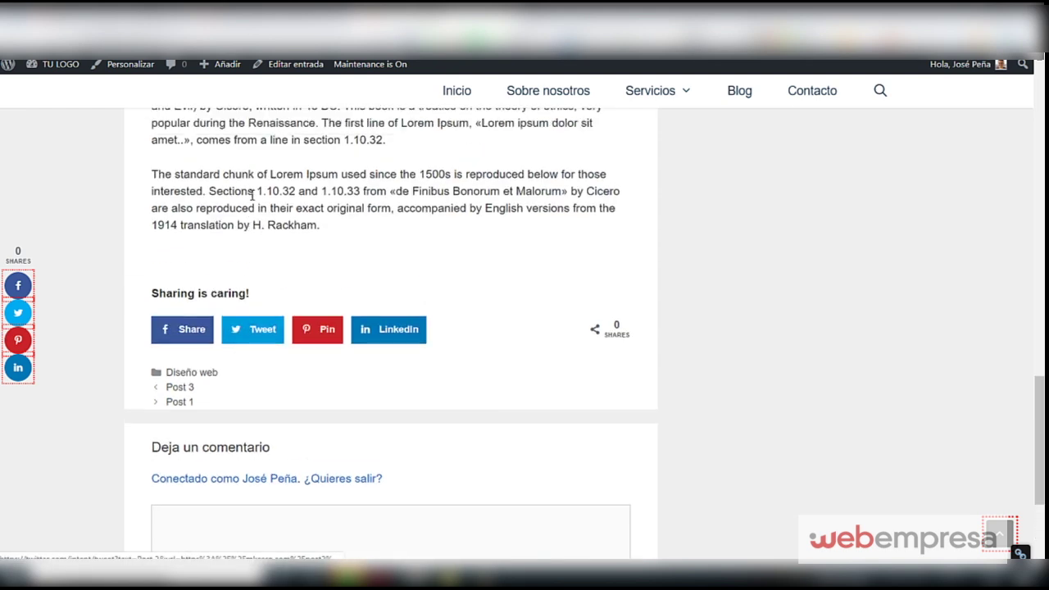
left_click_drag(153, 293, 262, 294)
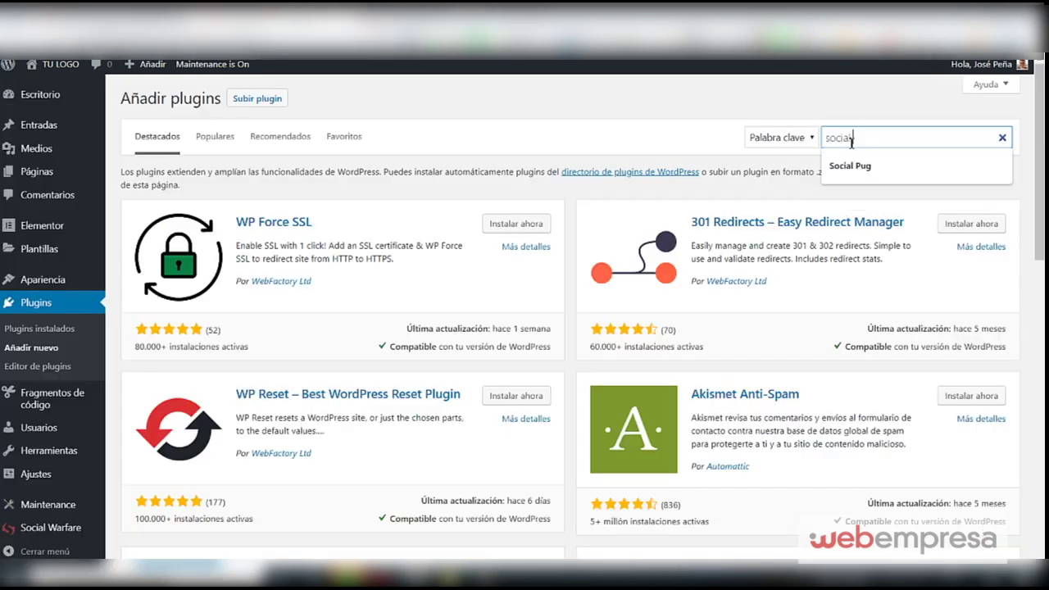
Search the plugin directory for "social warfare" and open the Social Warfare plugin's settings.
type("warfare")
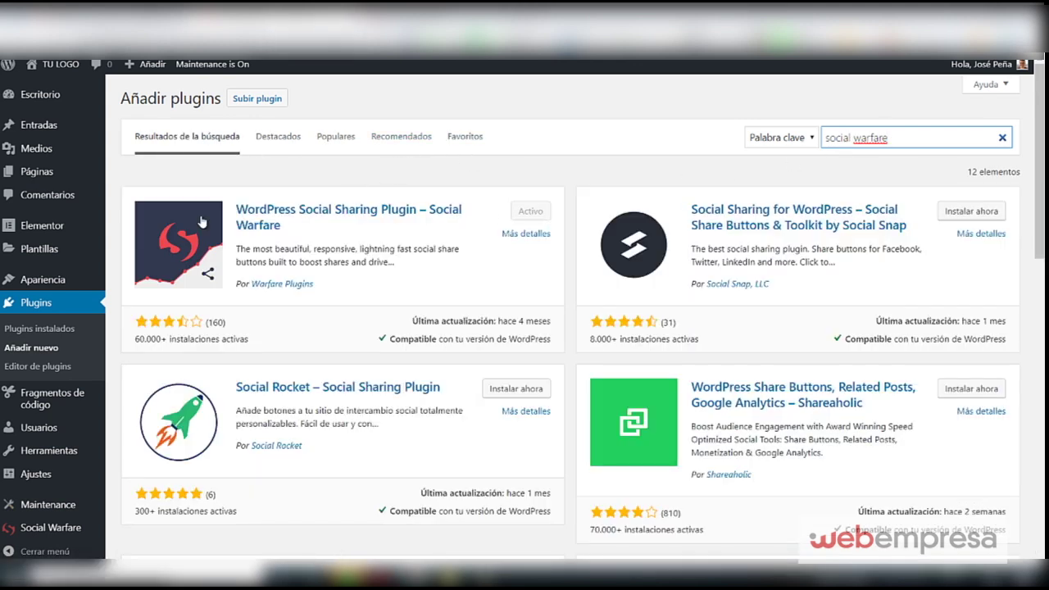
left_click(36, 528)
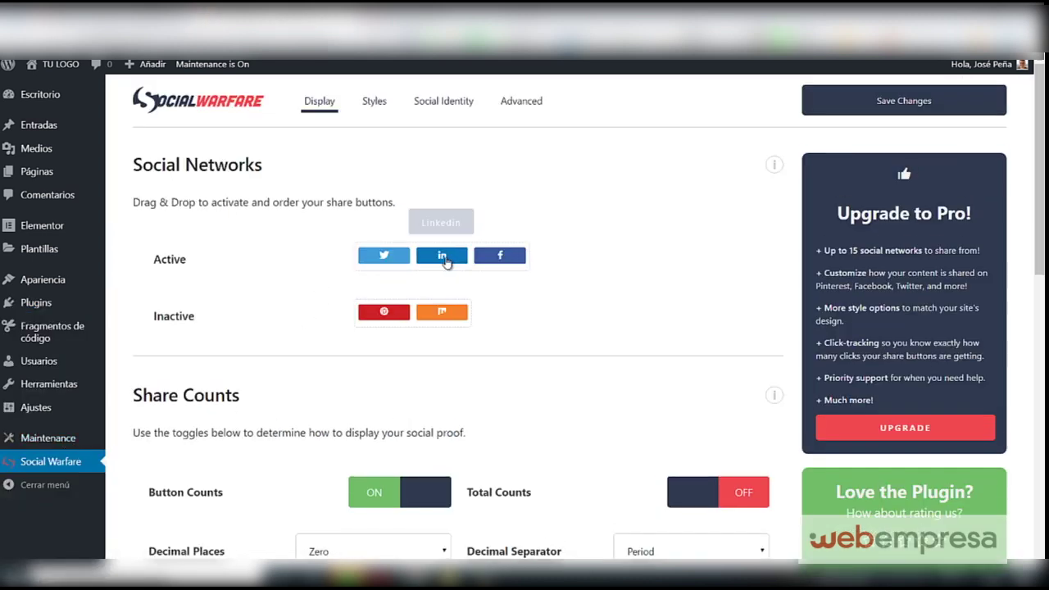
Activate the Pinterest share button in Social Warfare and turn on Total Counts.
left_click_drag(393, 309, 524, 250)
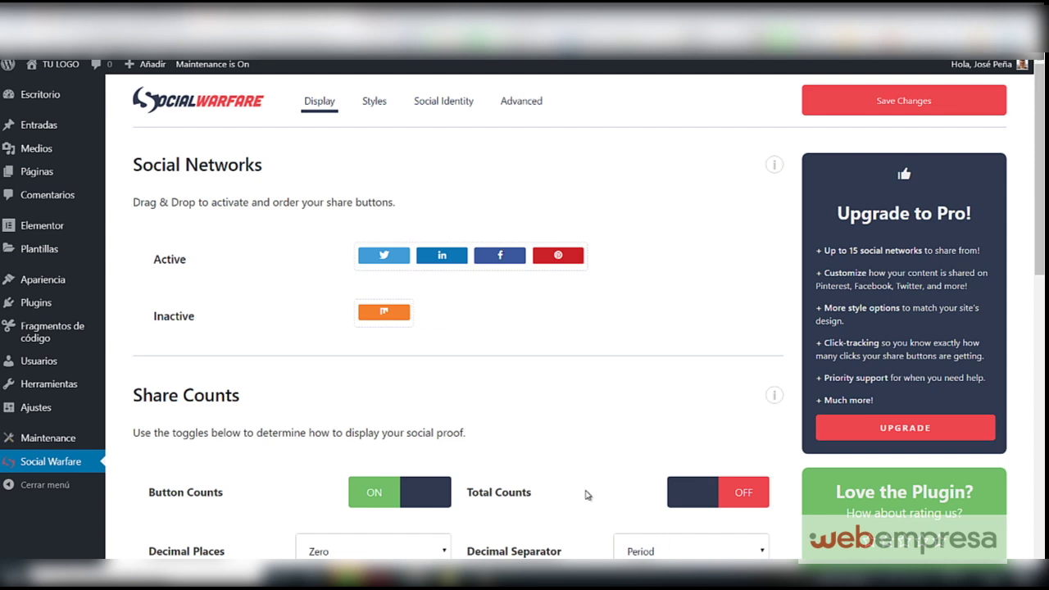
scroll(404, 406, "down", 2)
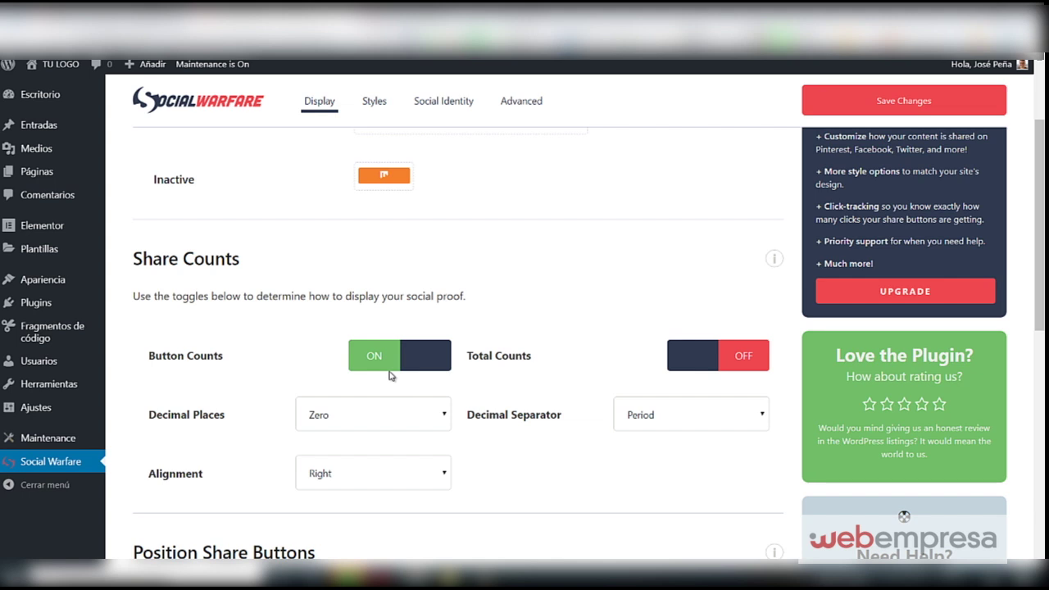
left_click(696, 361)
Review Social Warfare's share button positions per post type and its floating button styles, and save the changes.
scroll(545, 349, "down", 2)
scroll(541, 348, "down", 4)
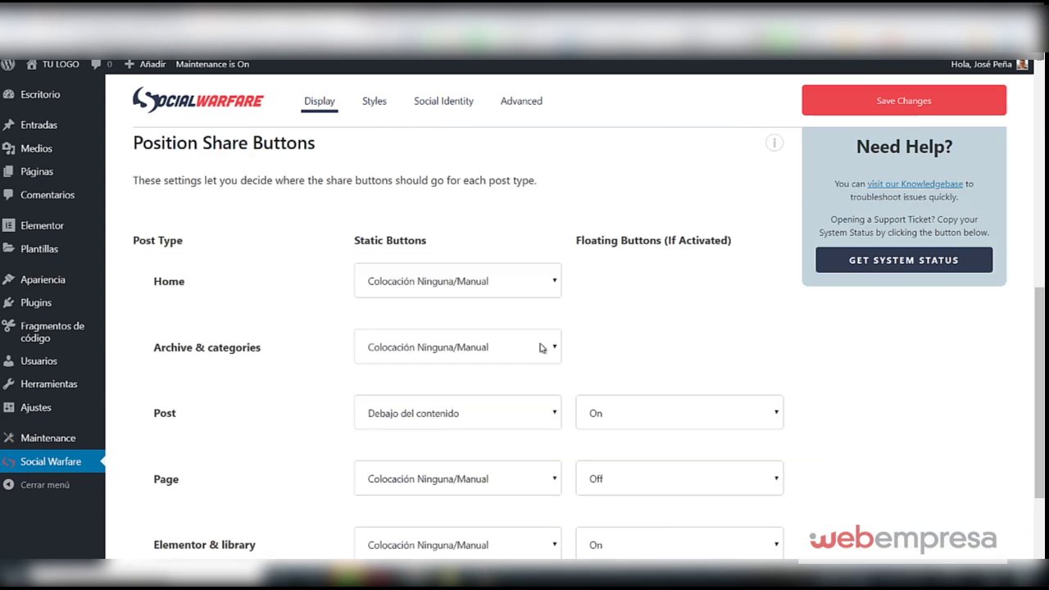
scroll(466, 295, "down", 2)
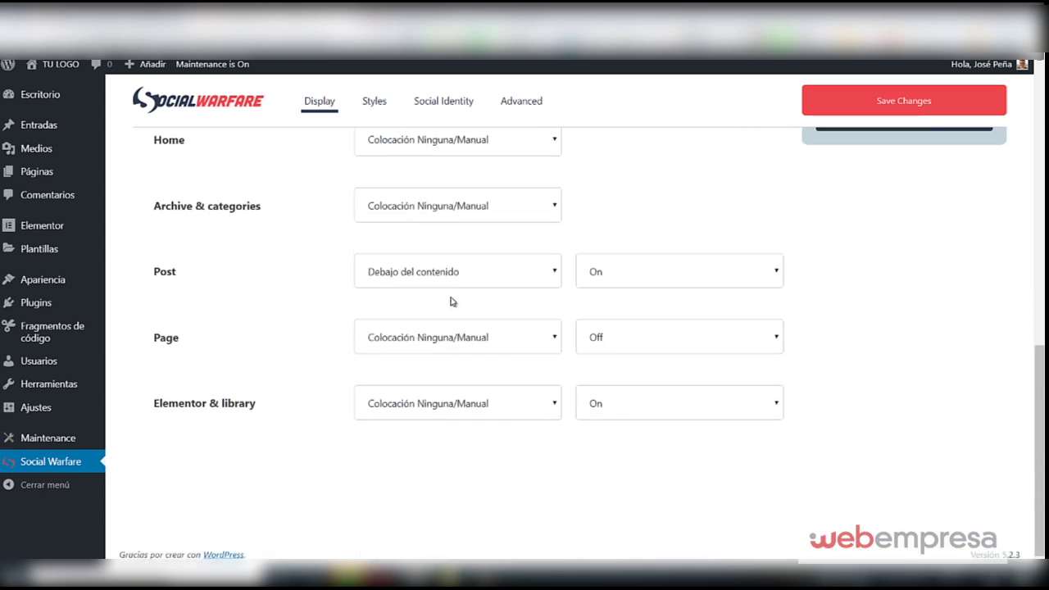
scroll(442, 239, "up", 2)
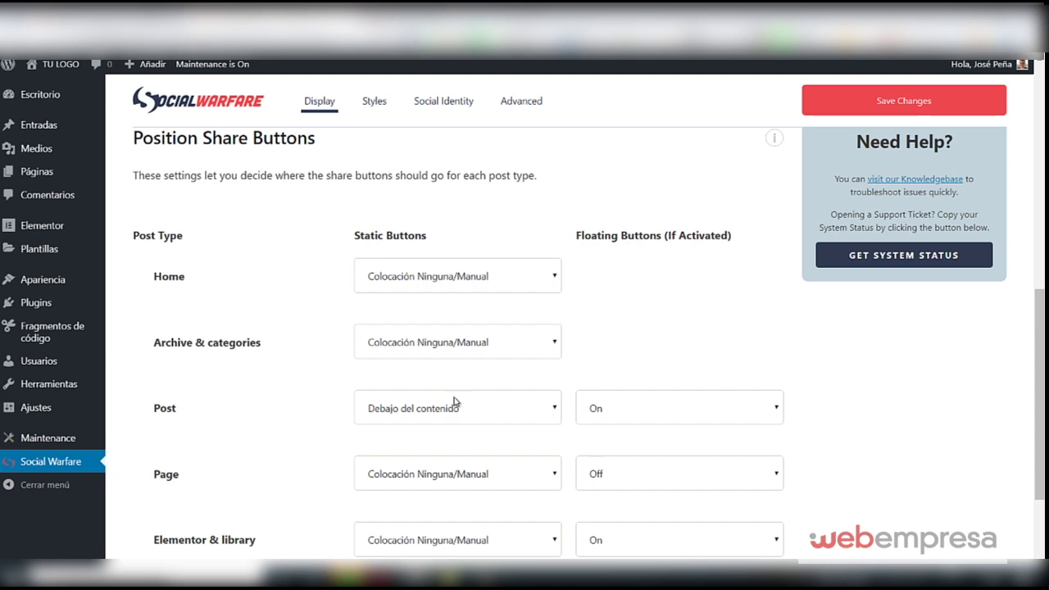
scroll(451, 402, "up", 4)
left_click(372, 103)
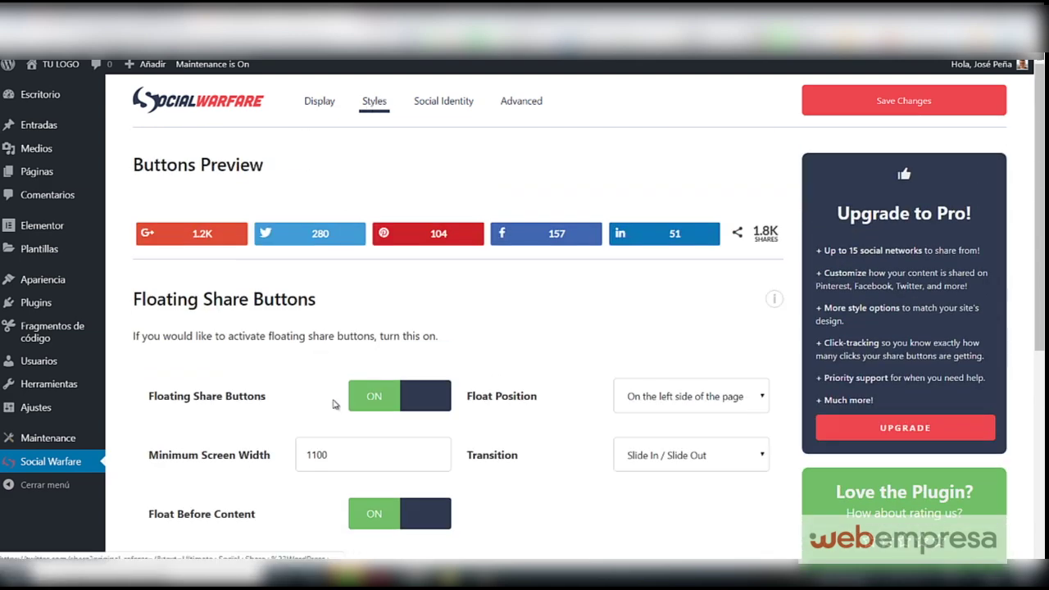
scroll(475, 389, "down", 4)
scroll(465, 392, "up", 4)
scroll(273, 309, "down", 3)
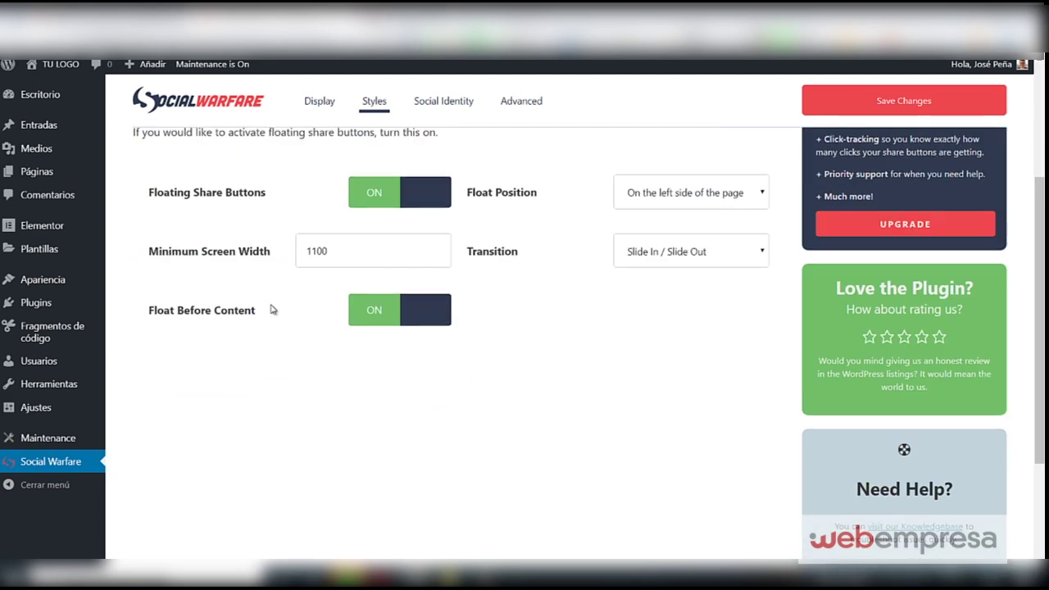
scroll(265, 328, "down", 2)
scroll(552, 295, "up", 5)
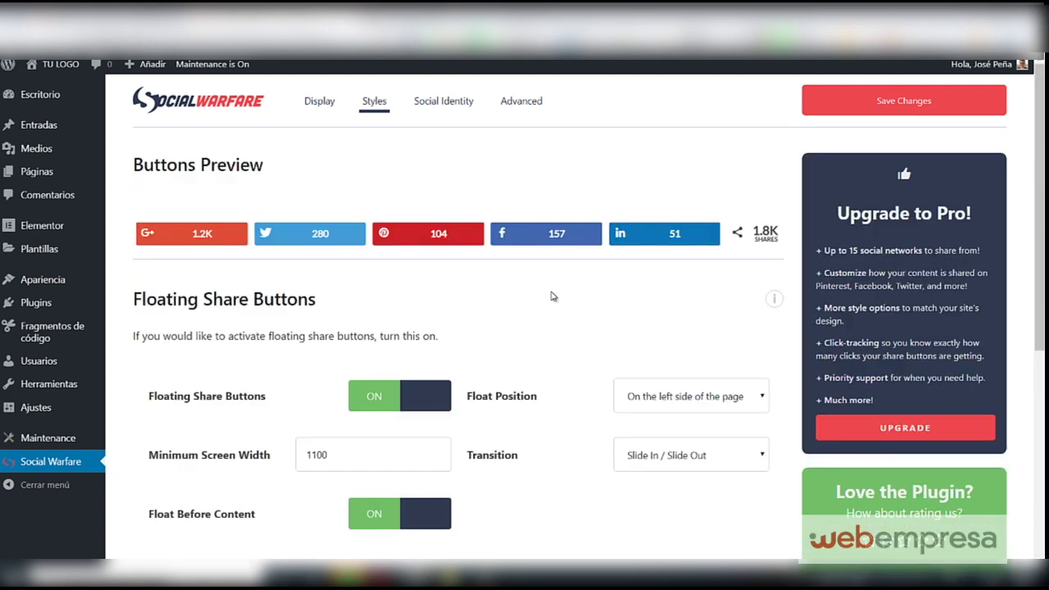
left_click(852, 95)
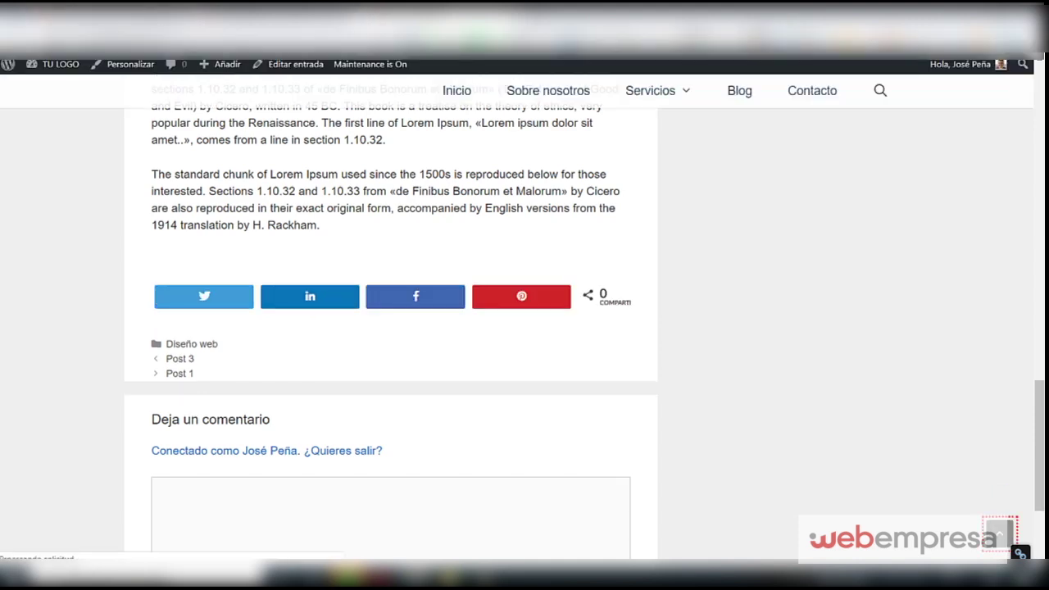
Examine Social Warfare's floating share bar and the inline share buttons below the content of Post 2.
scroll(495, 347, "up", 8)
scroll(495, 346, "up", 5)
scroll(281, 271, "down", 1)
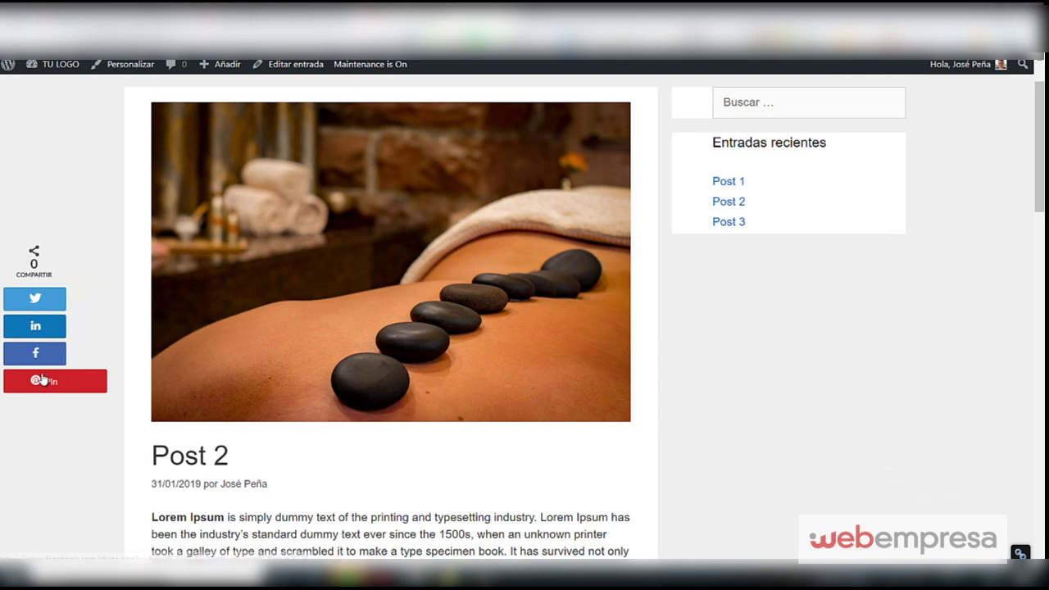
scroll(163, 354, "down", 12)
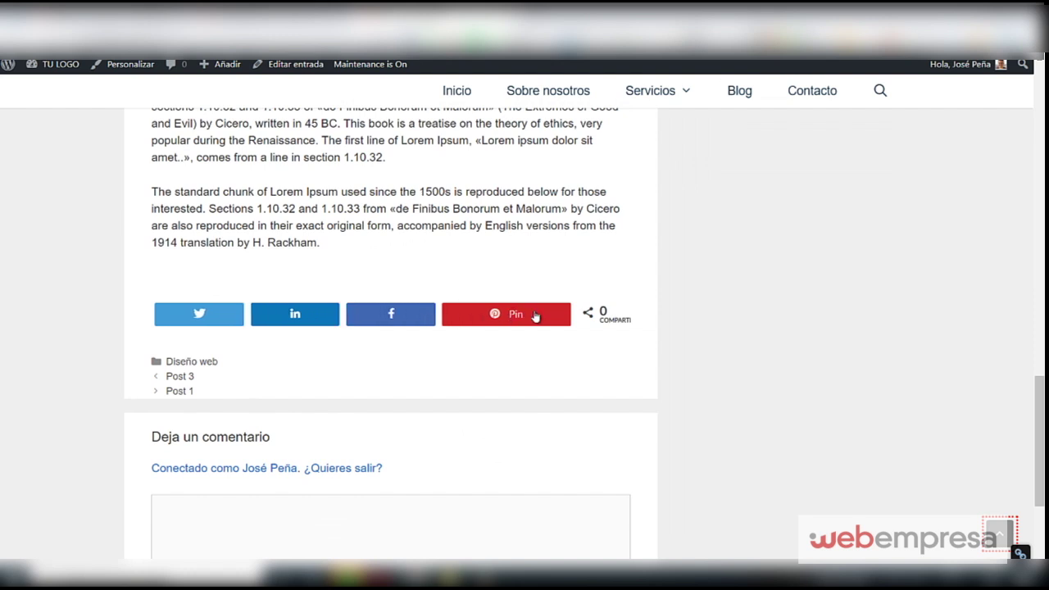
scroll(250, 333, "up", 5)
scroll(250, 333, "up", 3)
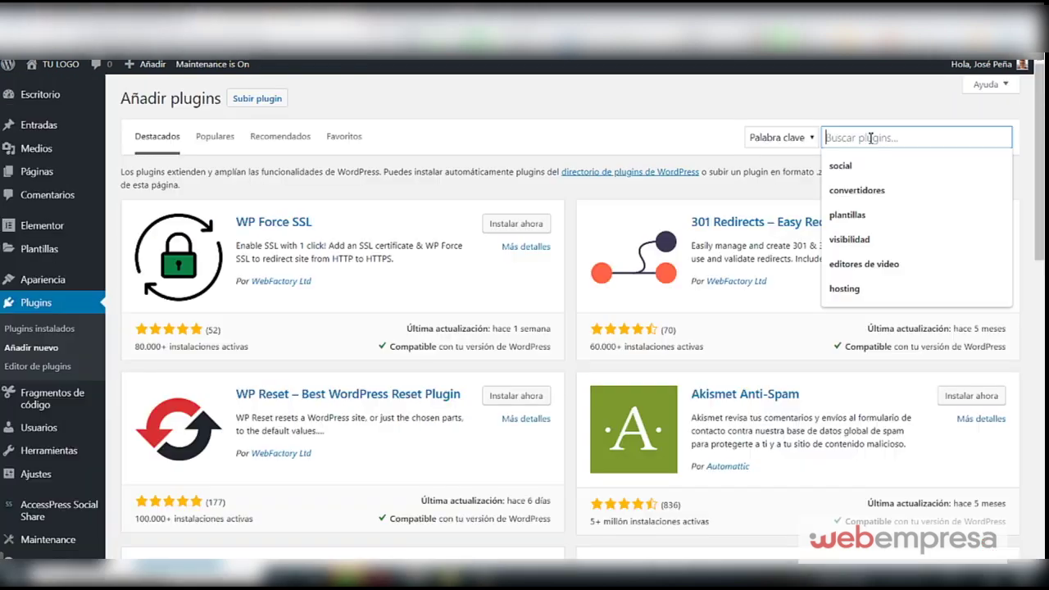
Search the plugin directory for "AccessPress Social Share" and open that plugin's settings.
type("AccessPress Social Share")
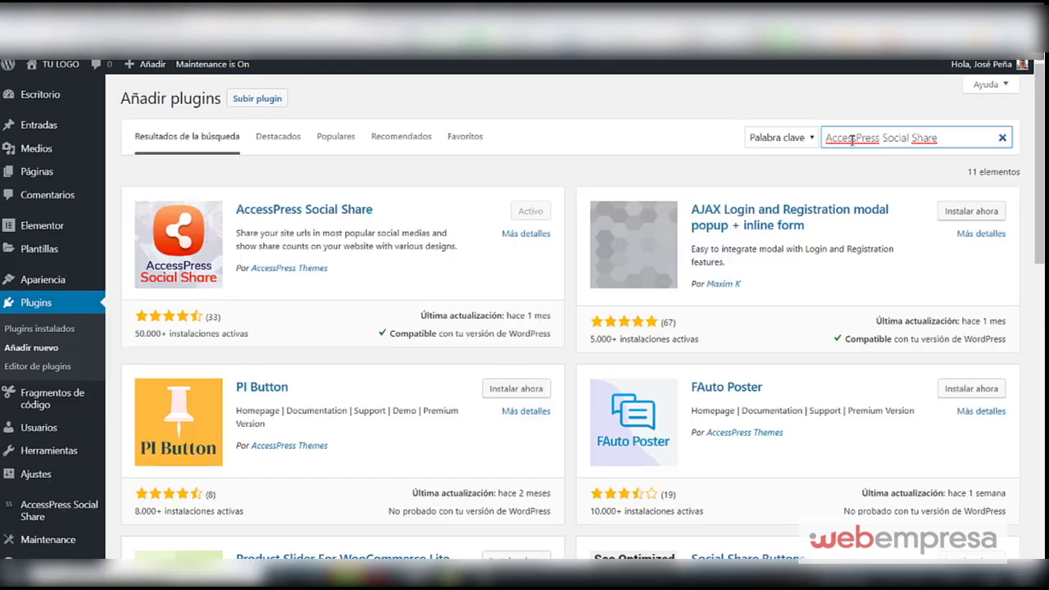
mouse_move(74, 508)
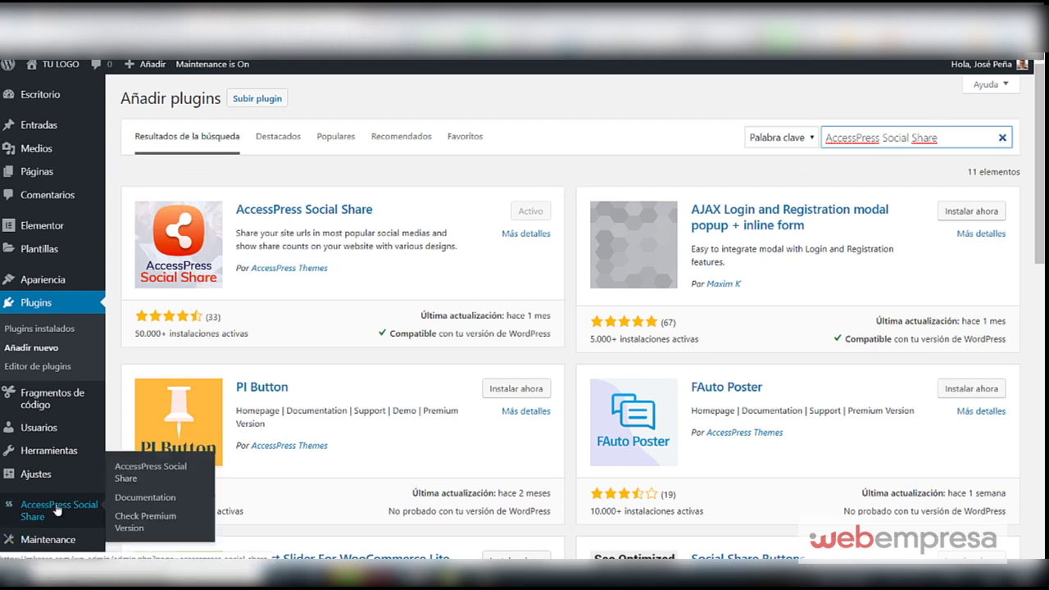
left_click(140, 481)
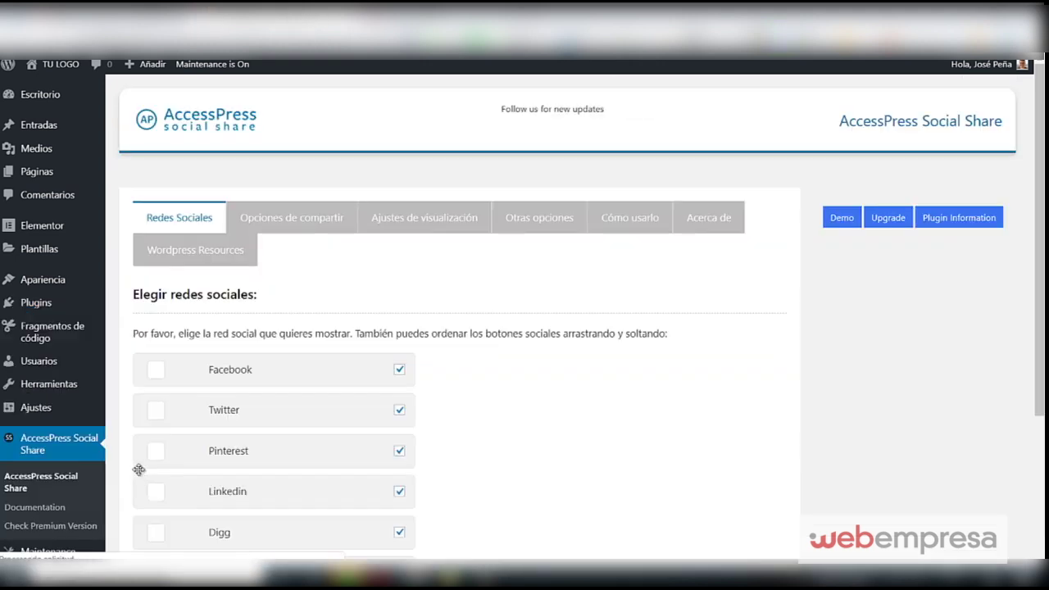
Enable Email among AccessPress Social Share's social networks and save the settings.
scroll(367, 358, "down", 3)
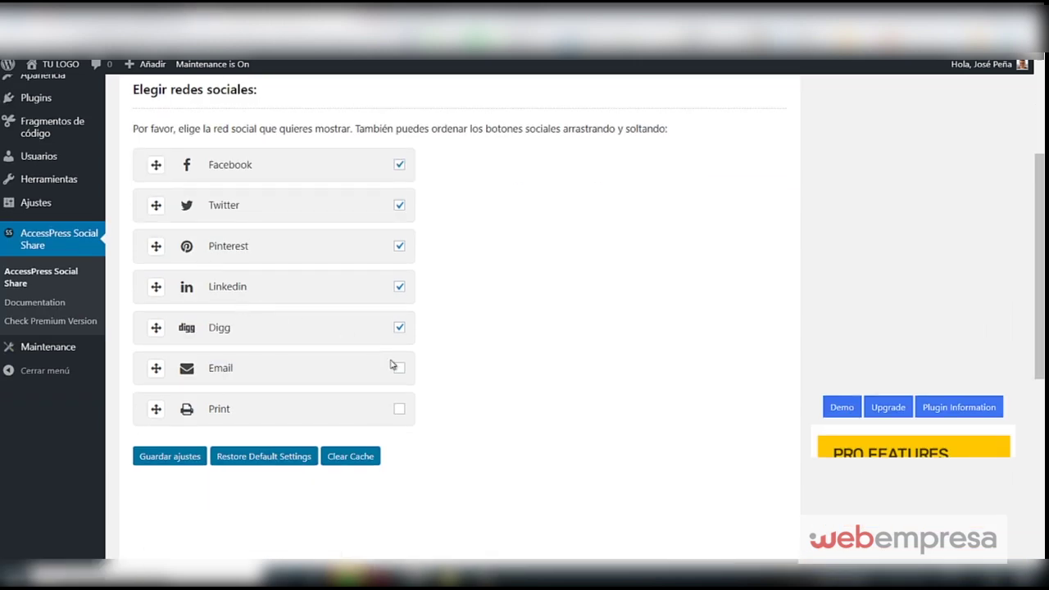
left_click(399, 368)
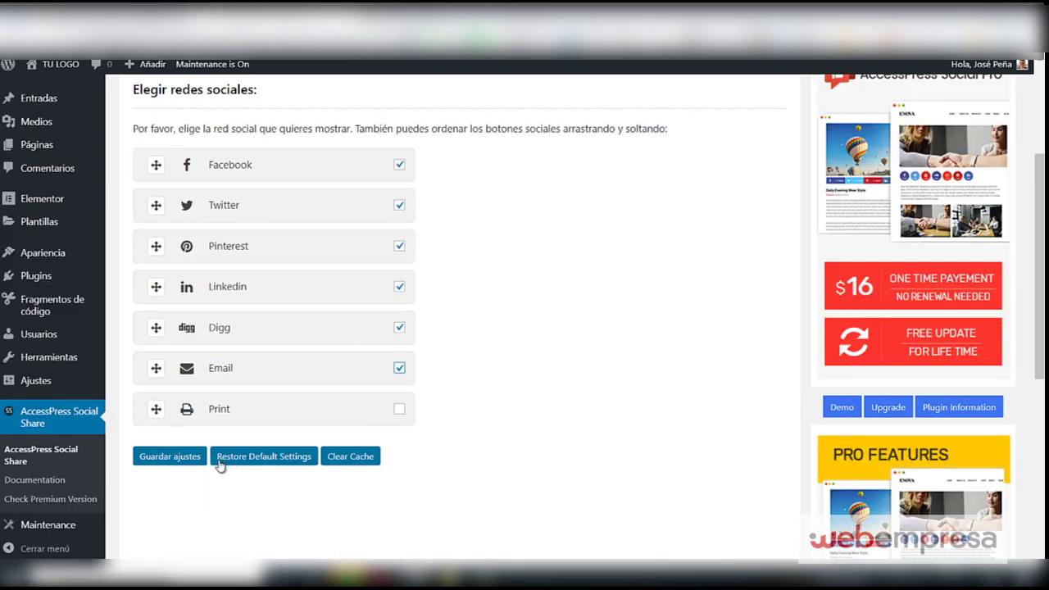
scroll(305, 389, "up", 1)
scroll(305, 389, "up", 2)
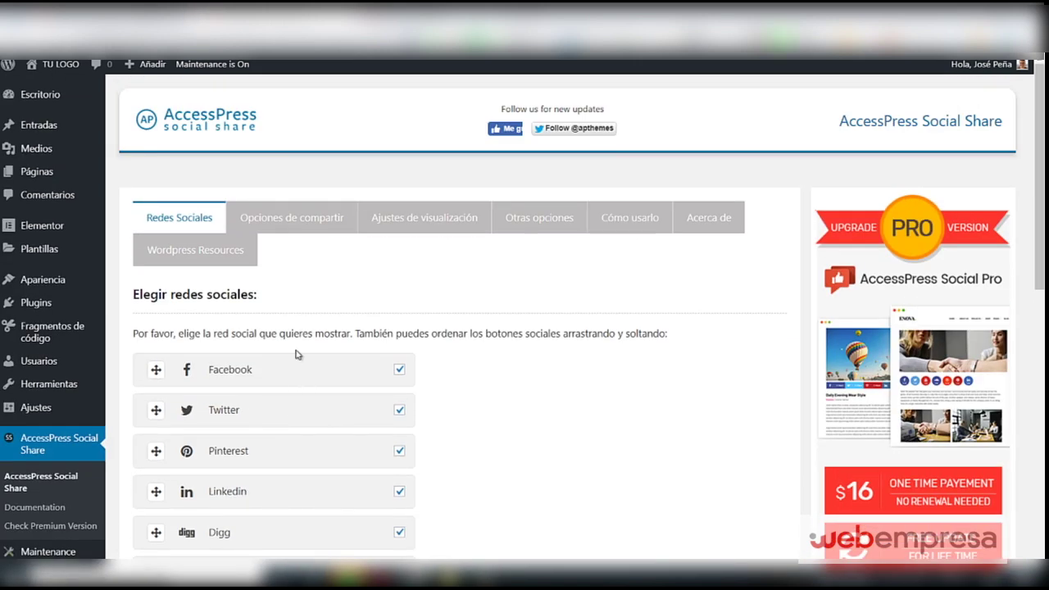
scroll(295, 246, "down", 3)
scroll(303, 209, "up", 2)
scroll(248, 409, "down", 4)
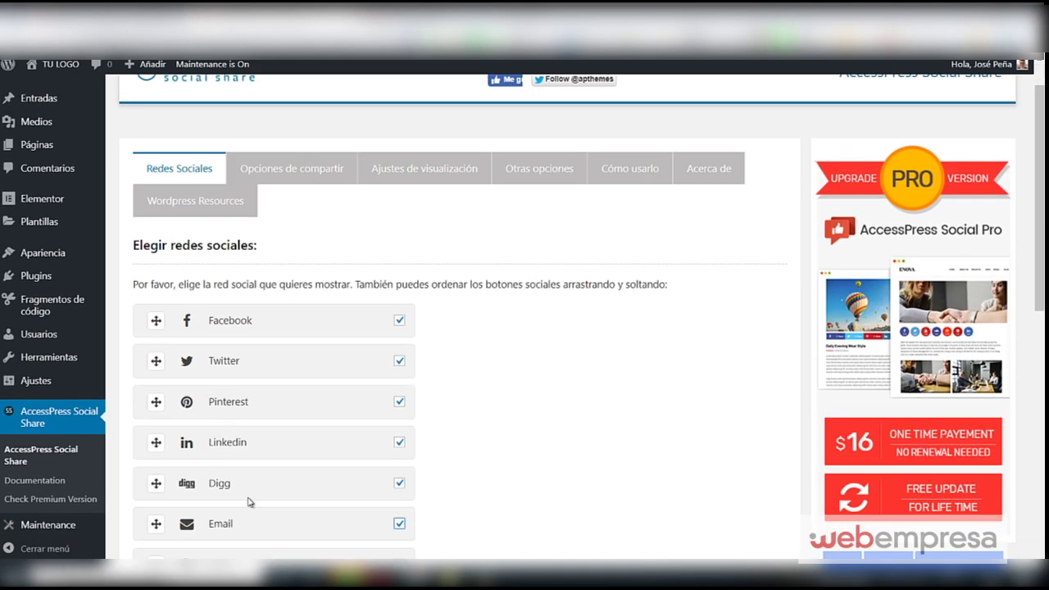
left_click(175, 321)
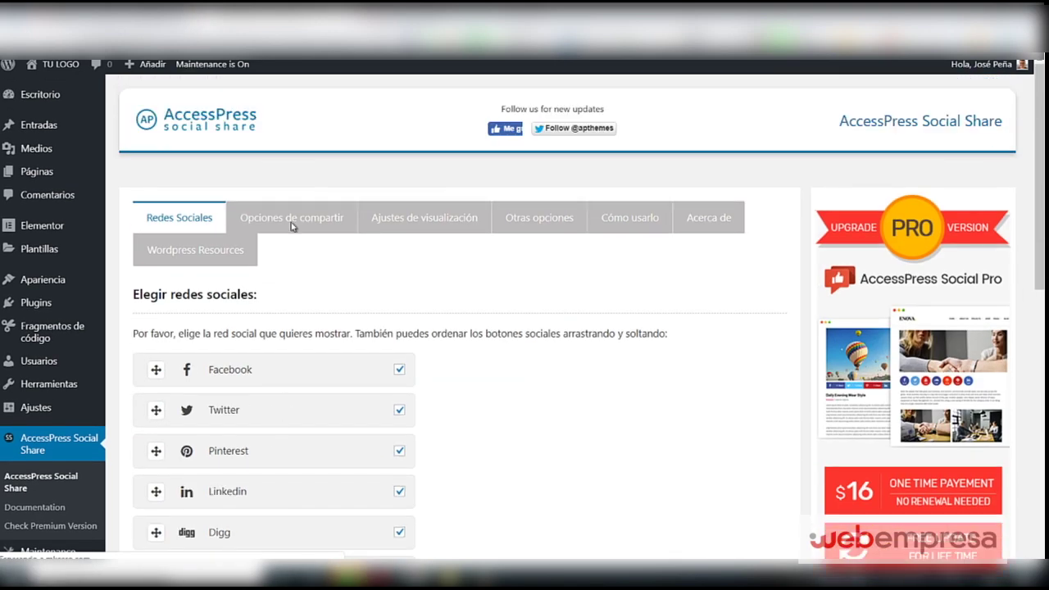
Review AccessPress Social Share's sharing locations, button position options and available icon themes.
left_click(303, 264)
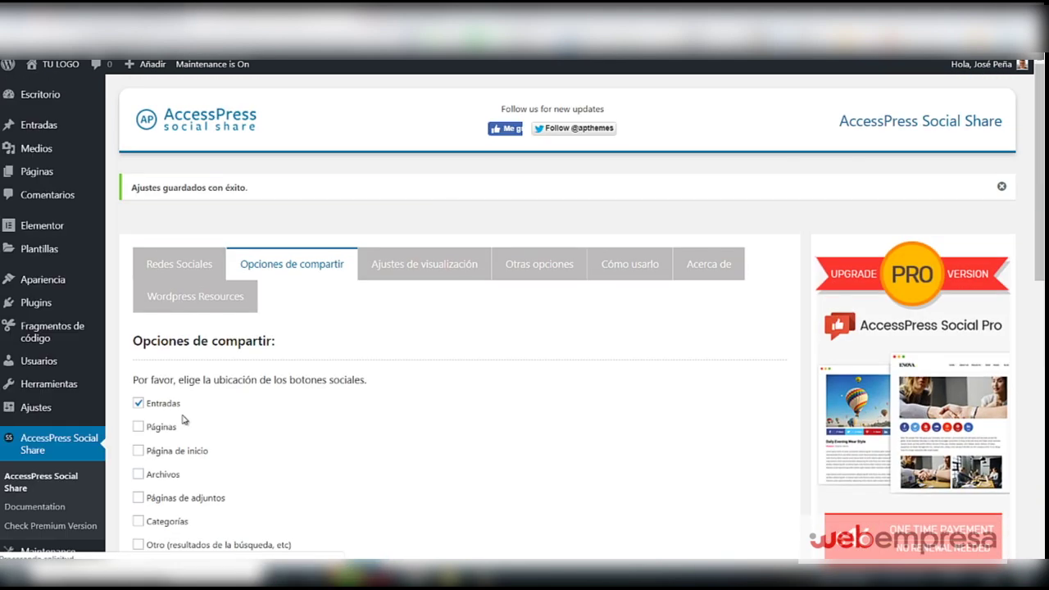
left_click(437, 261)
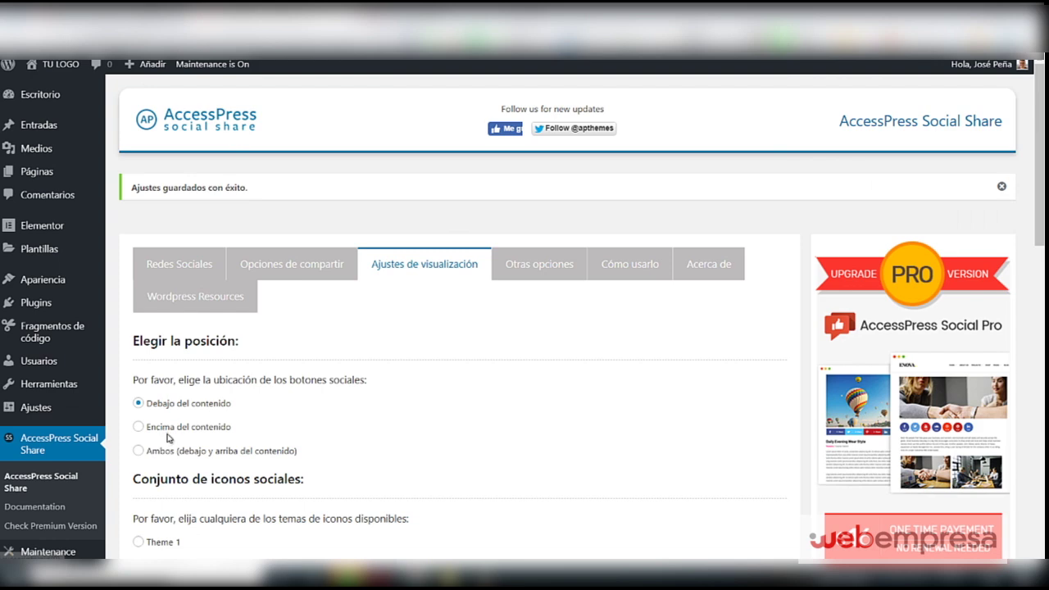
scroll(180, 424, "down", 2)
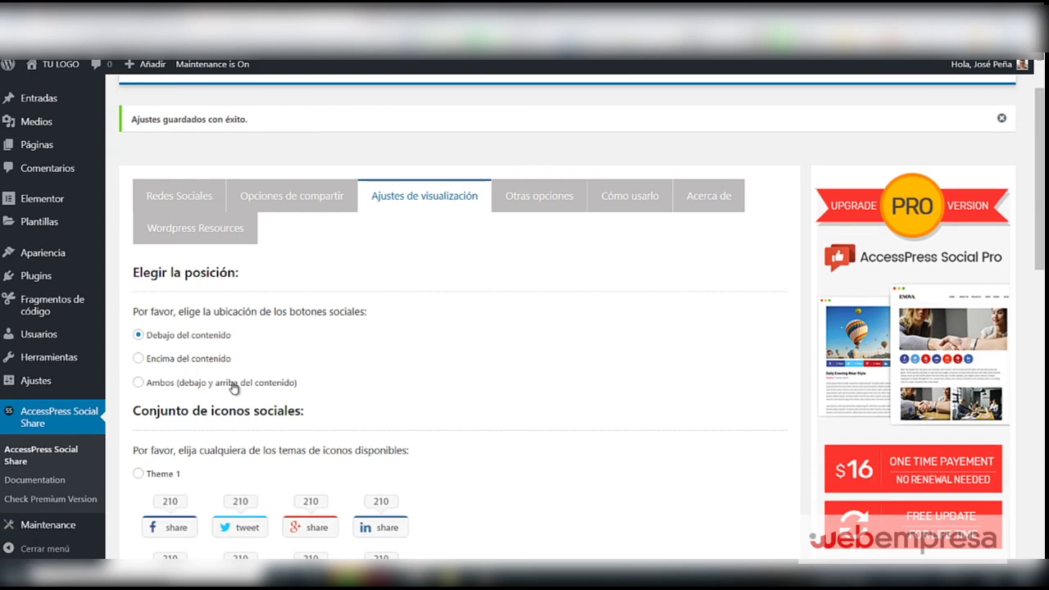
scroll(197, 377, "down", 5)
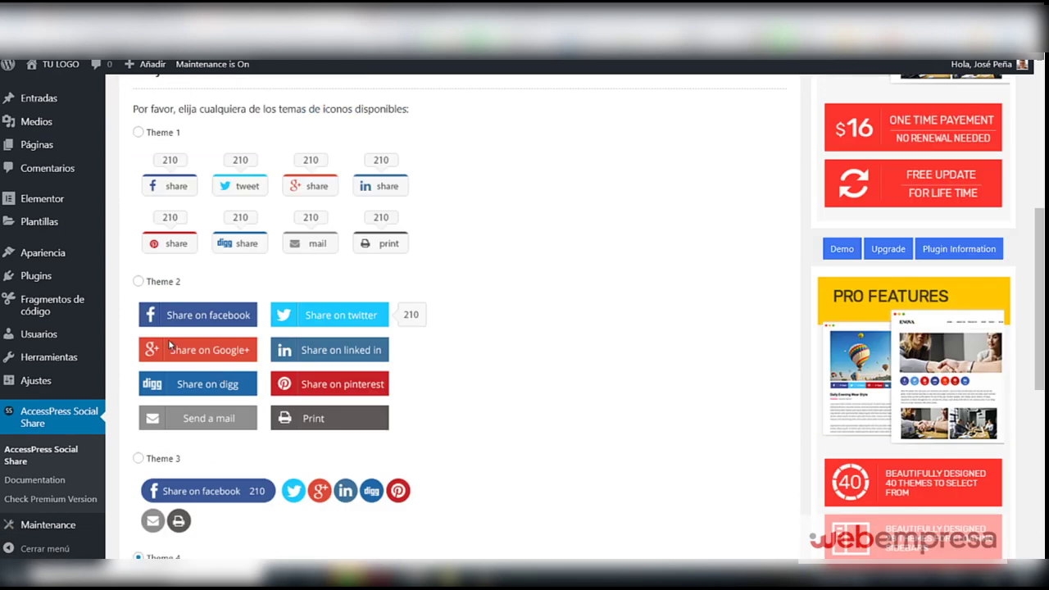
scroll(170, 344, "down", 3)
scroll(162, 434, "down", 2)
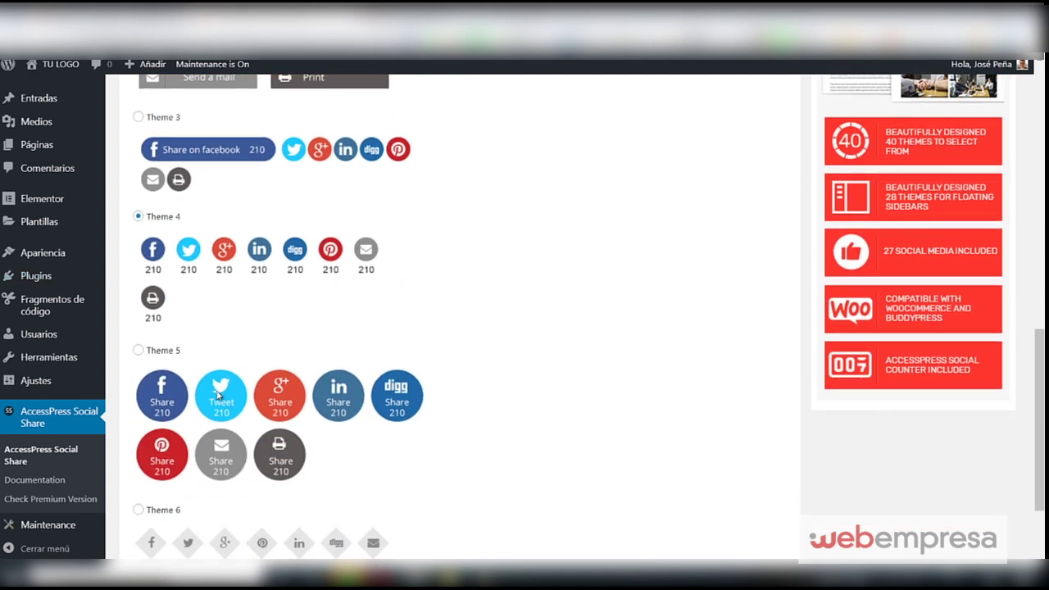
scroll(221, 375, "up", 10)
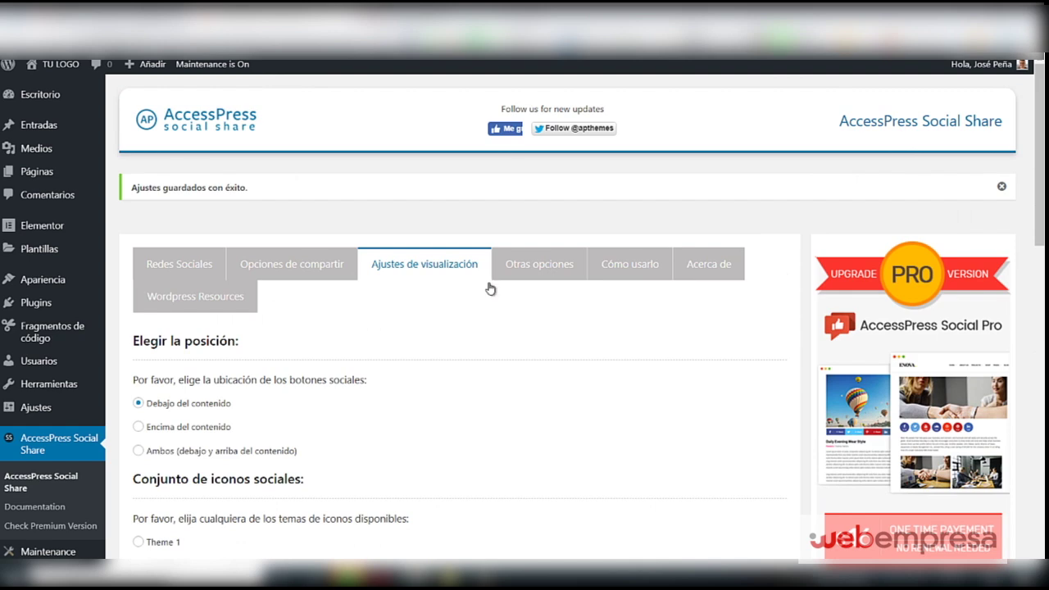
Reload Post 2 and examine the AccessPress share icons below its content.
key("F5")
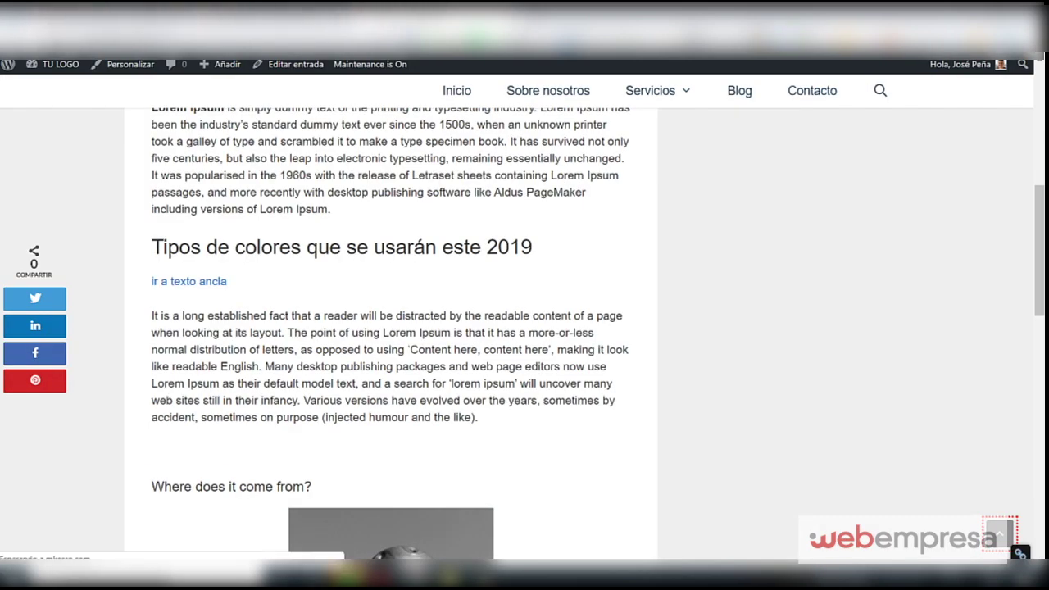
scroll(254, 502, "down", 8)
scroll(254, 501, "up", 1)
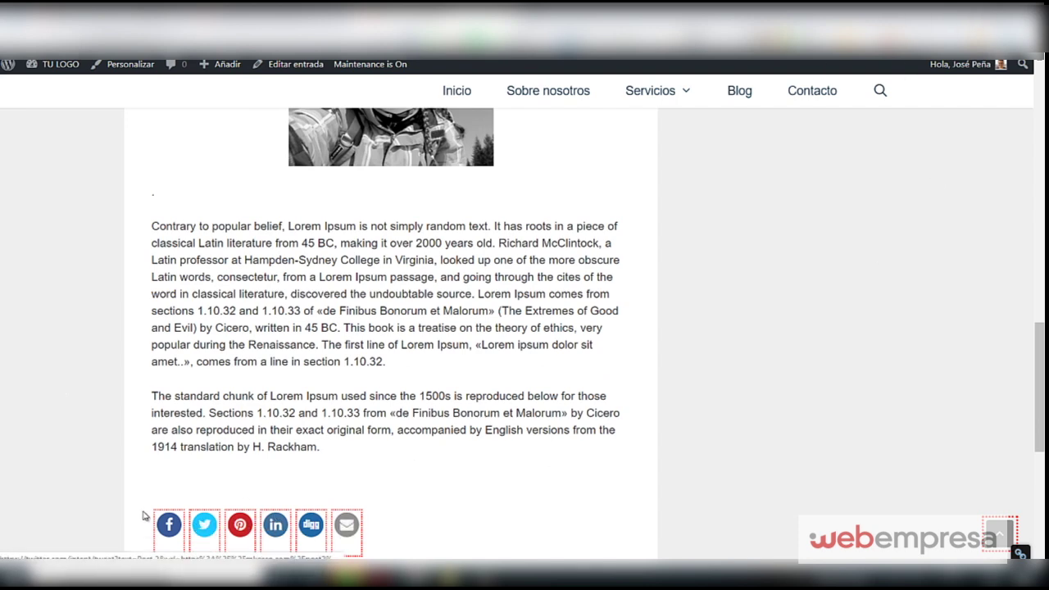
scroll(173, 494, "up", 3)
scroll(173, 494, "up", 10)
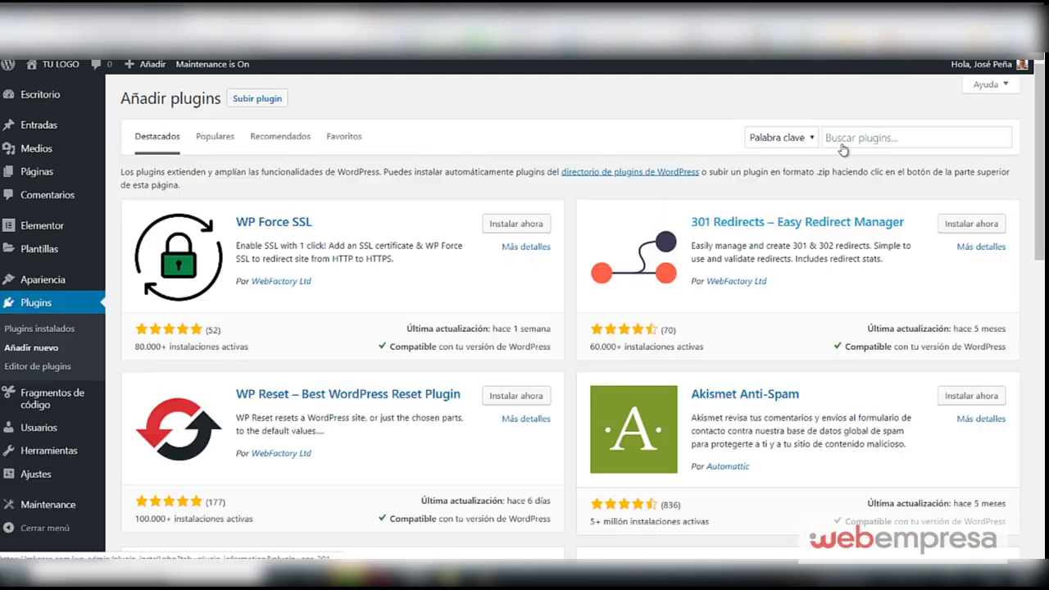
Search the plugin directory for "AddToAny Share Buttons" and open that plugin's settings.
left_click(844, 137)
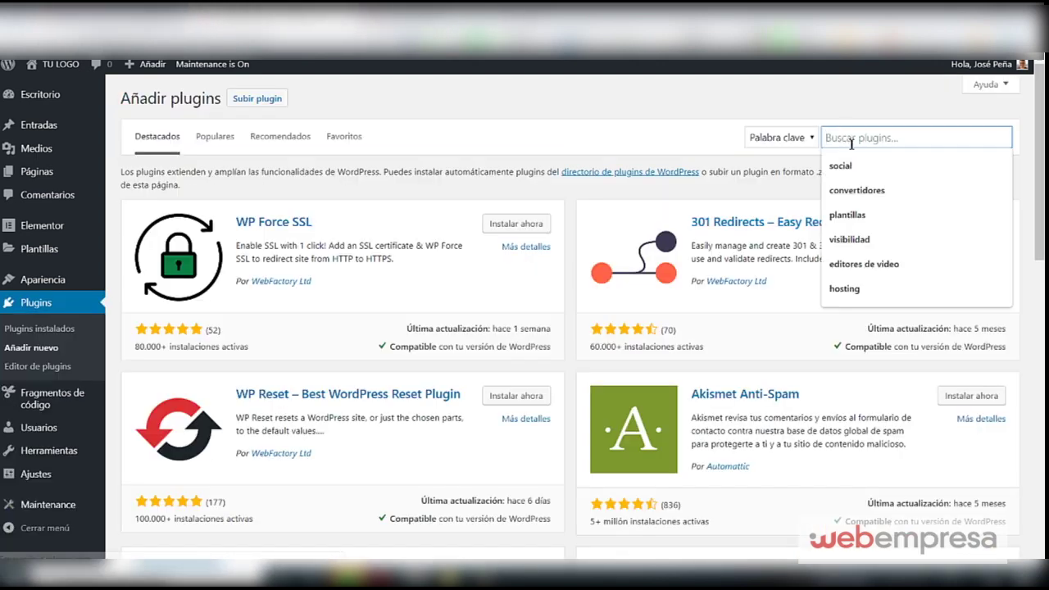
type("AddToAny Share Buttons")
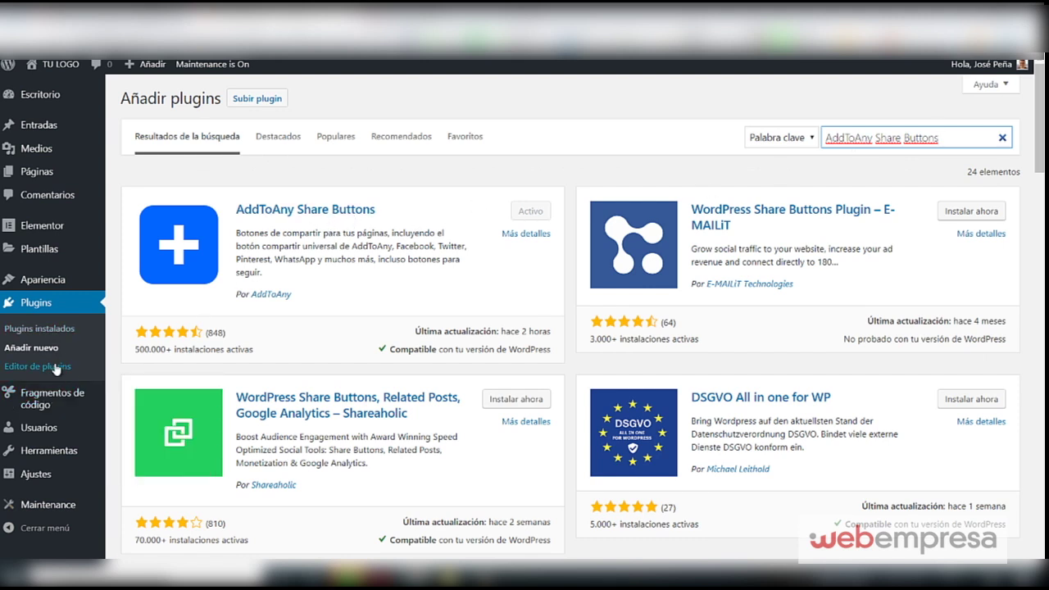
mouse_move(74, 459)
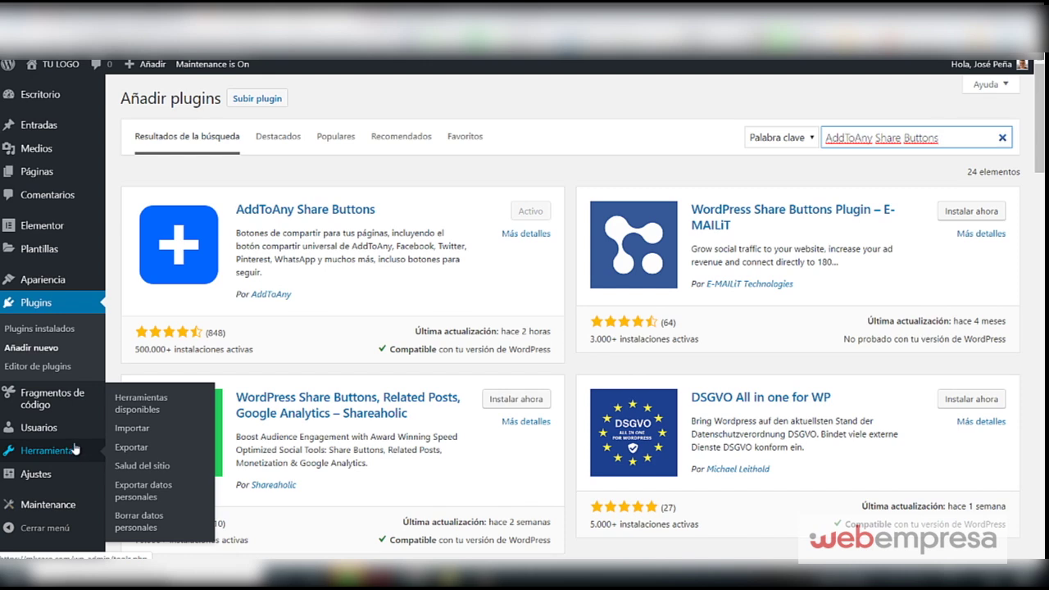
scroll(66, 452, "down", 2)
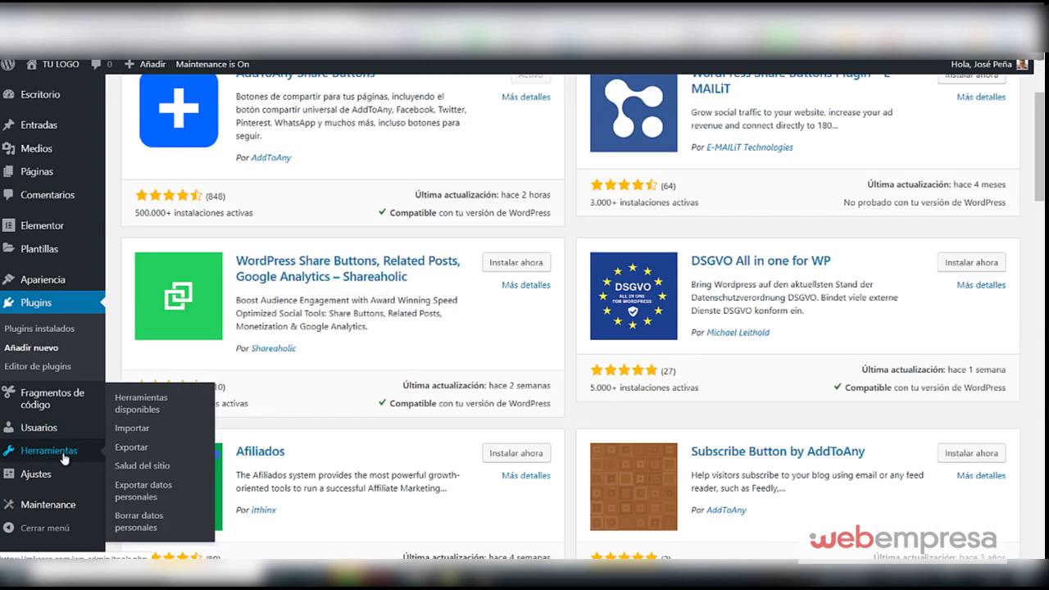
scroll(64, 458, "down", 4)
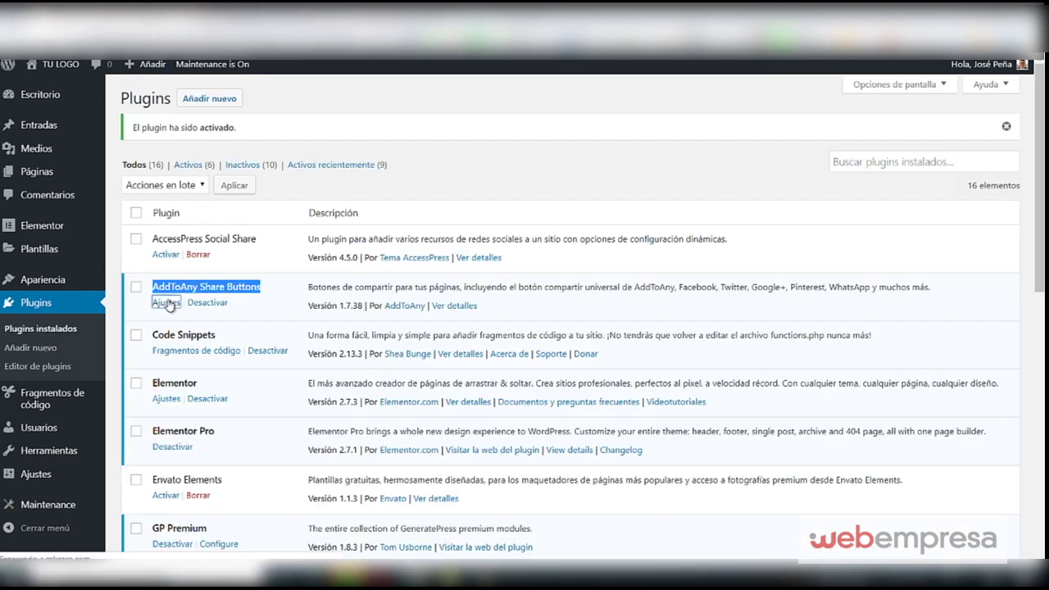
left_click(165, 303)
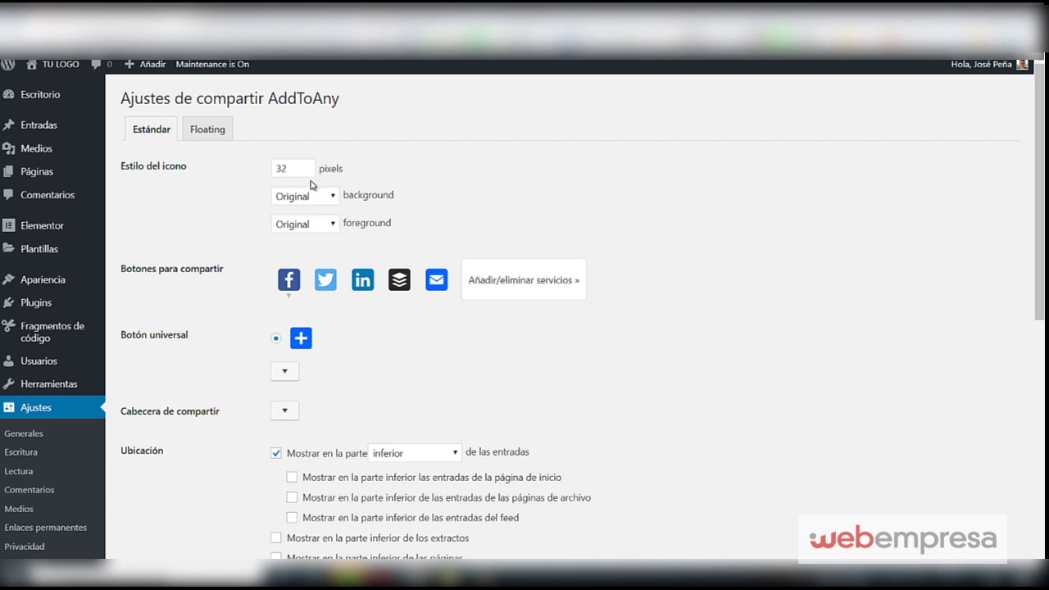
Add Pinterest and Kik to AddToAny's standard share buttons.
left_click(528, 288)
scroll(529, 328, "down", 1)
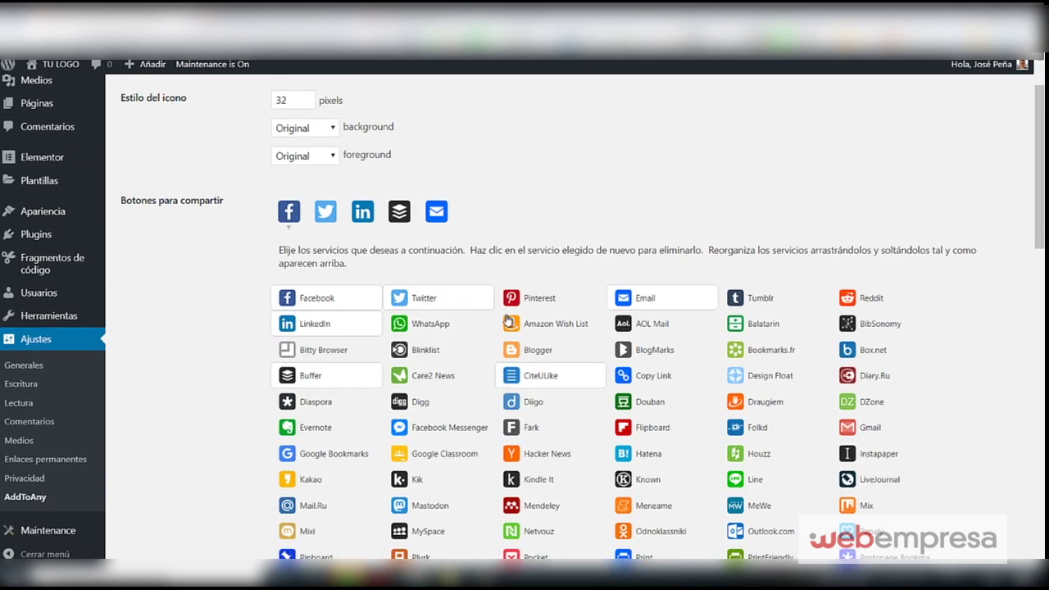
left_click(539, 297)
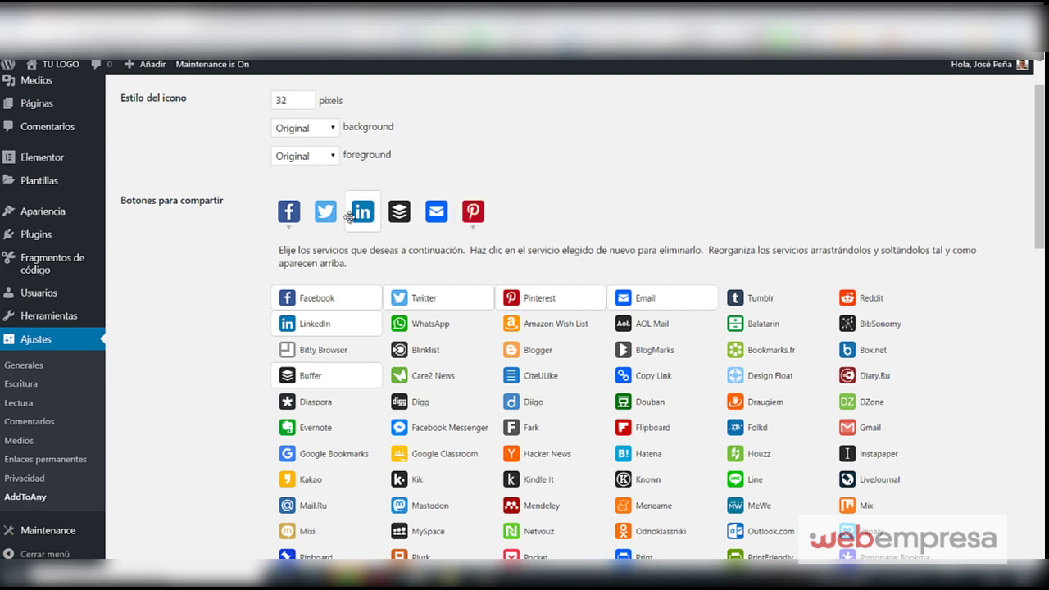
left_click(416, 479)
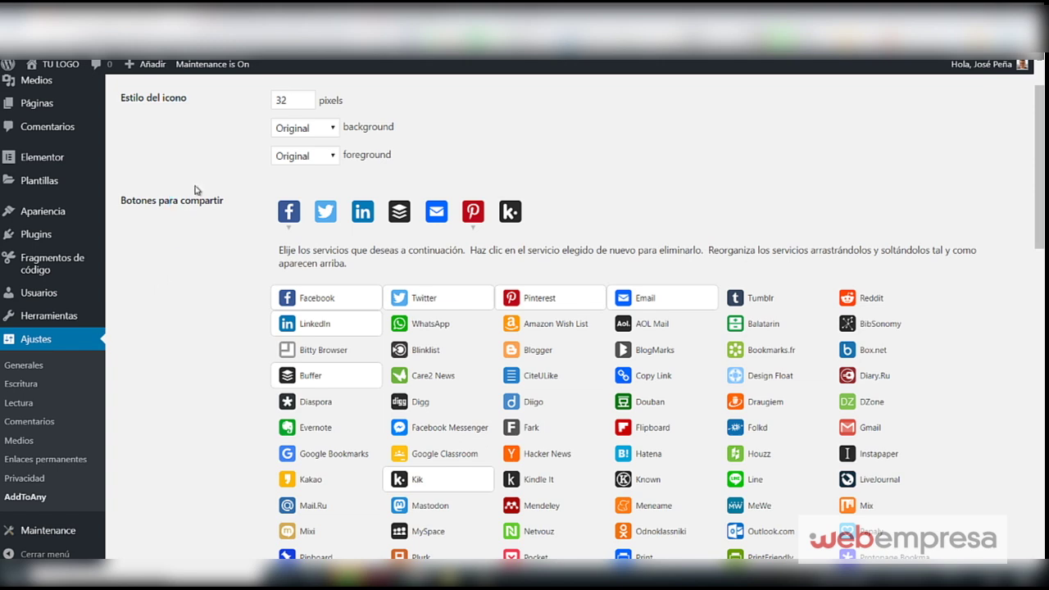
Review AddToAny's standard placement and additional options, and save the changes.
scroll(274, 217, "up", 1)
scroll(455, 303, "down", 10)
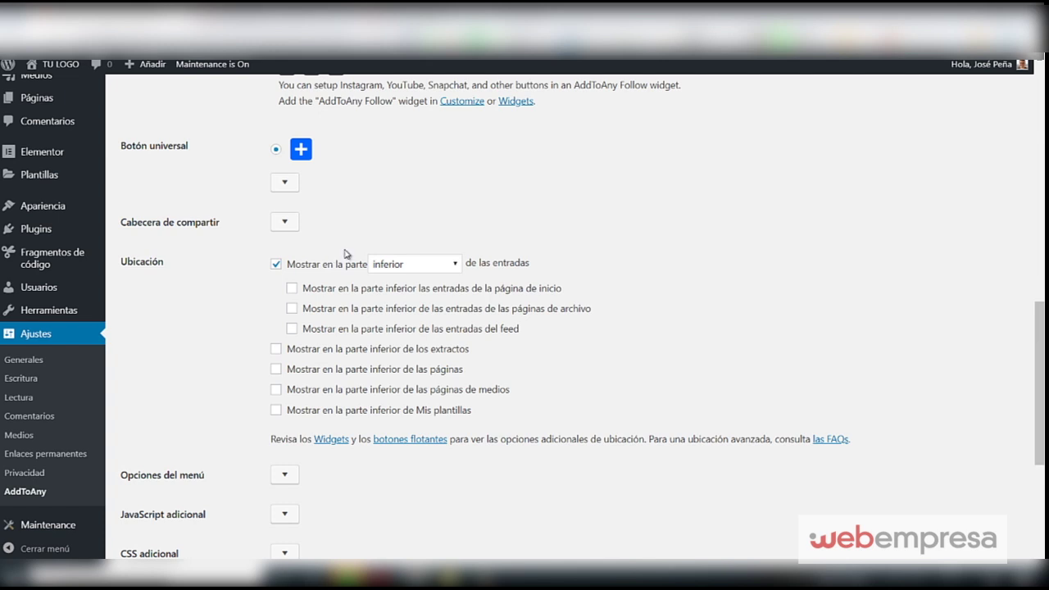
scroll(352, 254, "down", 2)
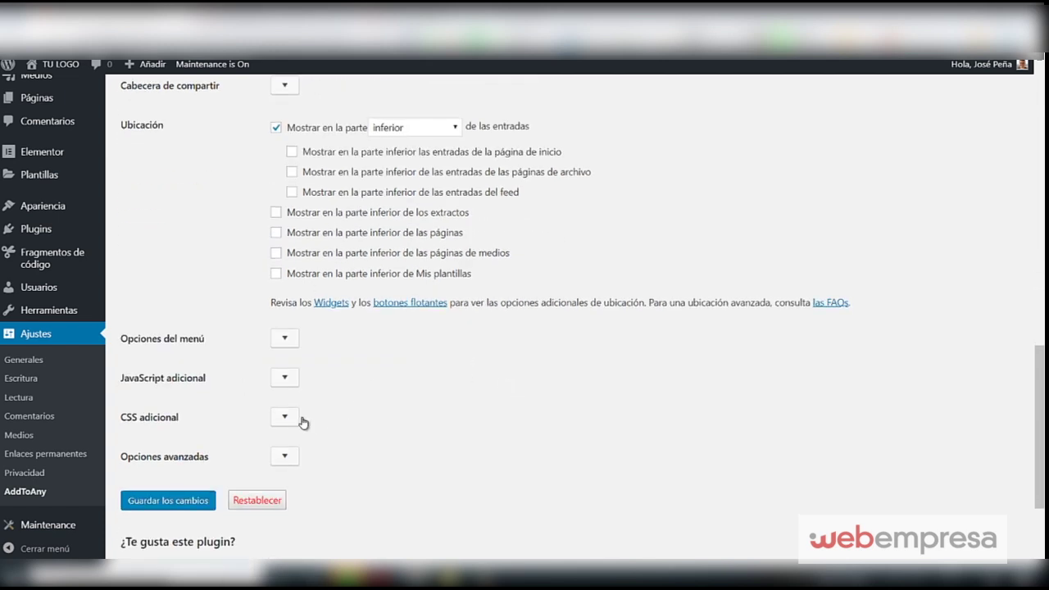
scroll(270, 385, "up", 15)
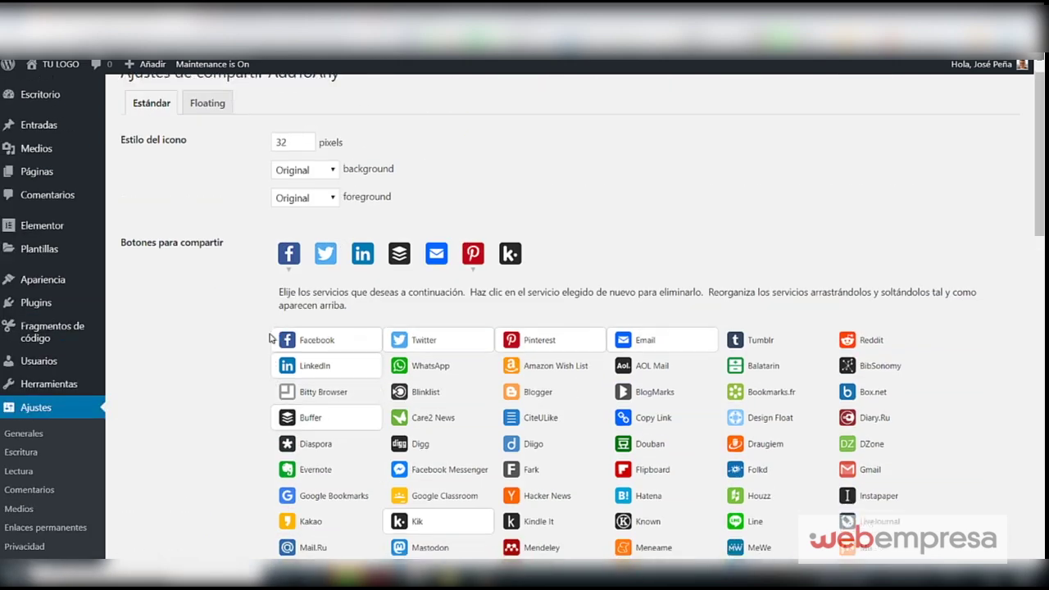
scroll(228, 376, "down", 3)
scroll(228, 377, "down", 12)
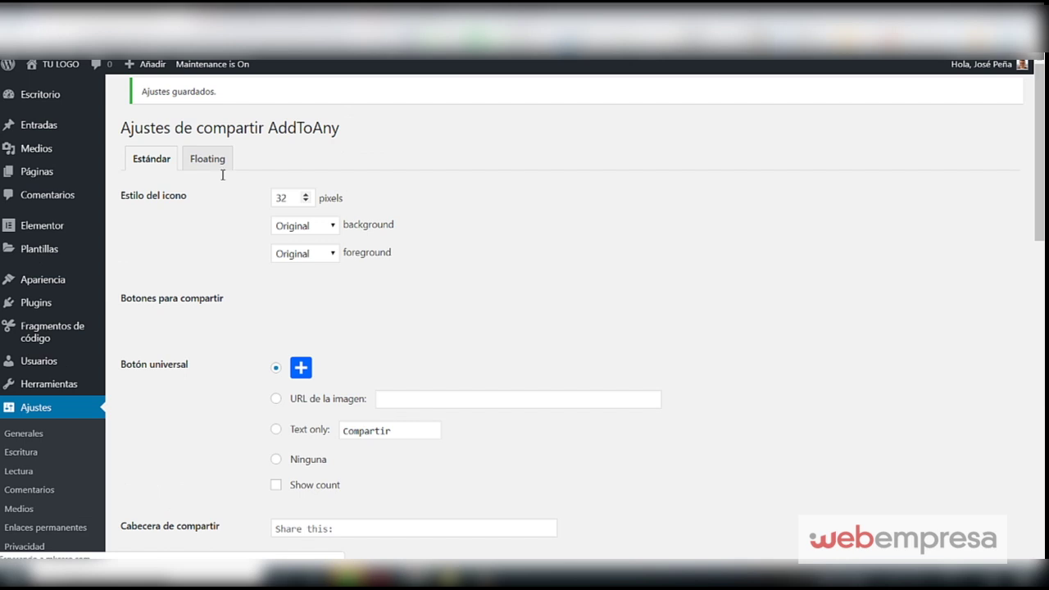
Examine AddToAny's floating button settings for vertical and horizontal placement, responsiveness, position, icon size and background.
left_click(216, 169)
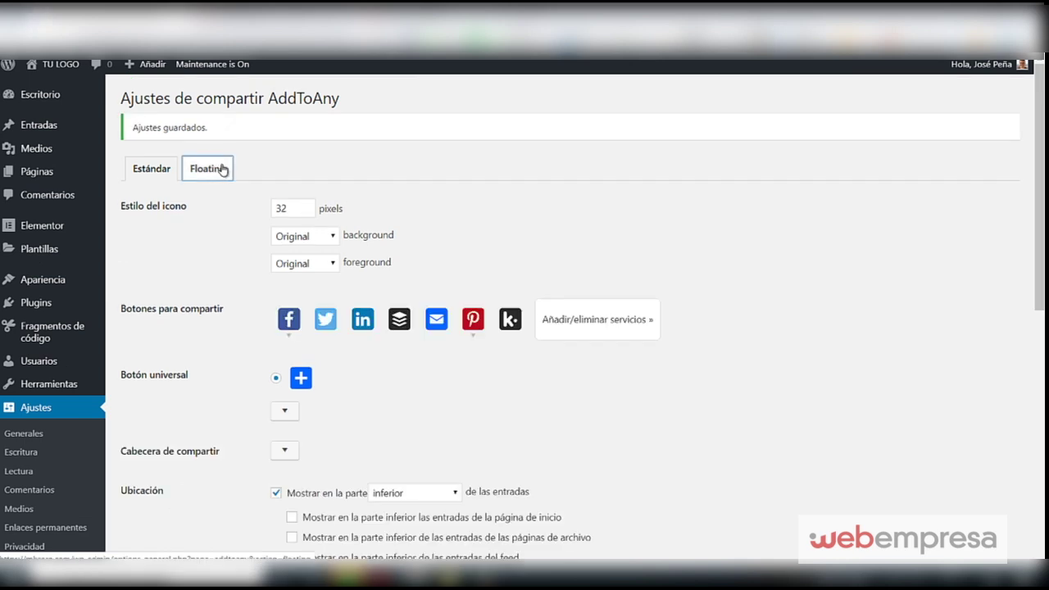
left_click(217, 170)
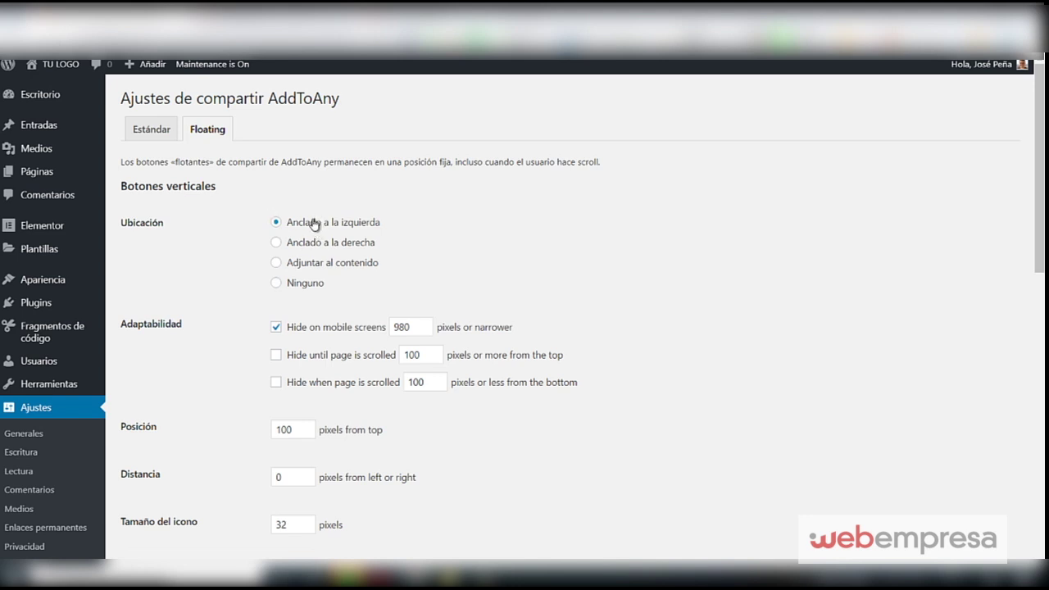
scroll(424, 365, "down", 3)
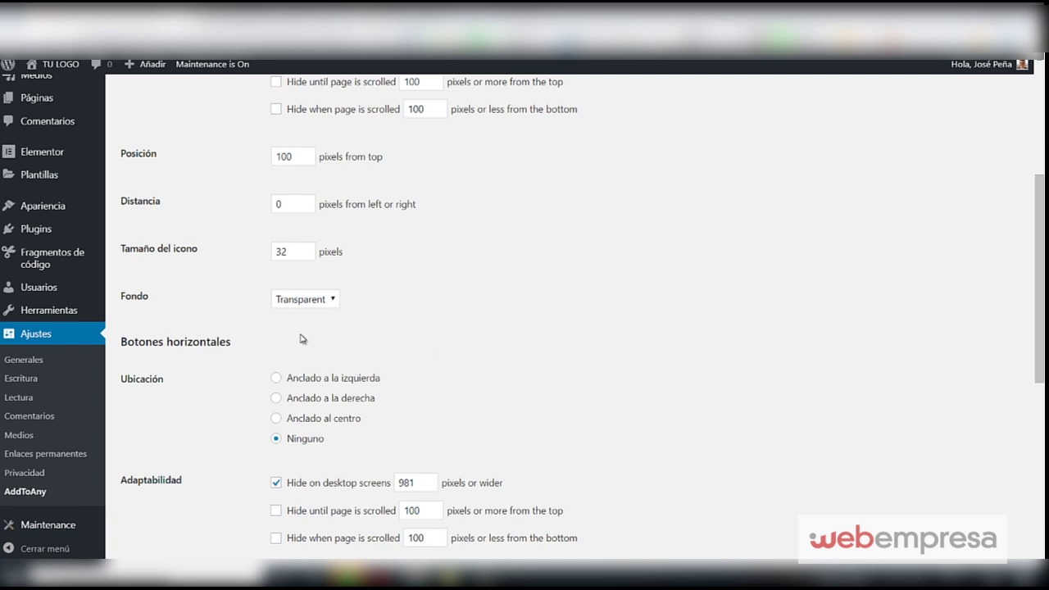
scroll(256, 167, "up", 2)
scroll(256, 167, "down", 6)
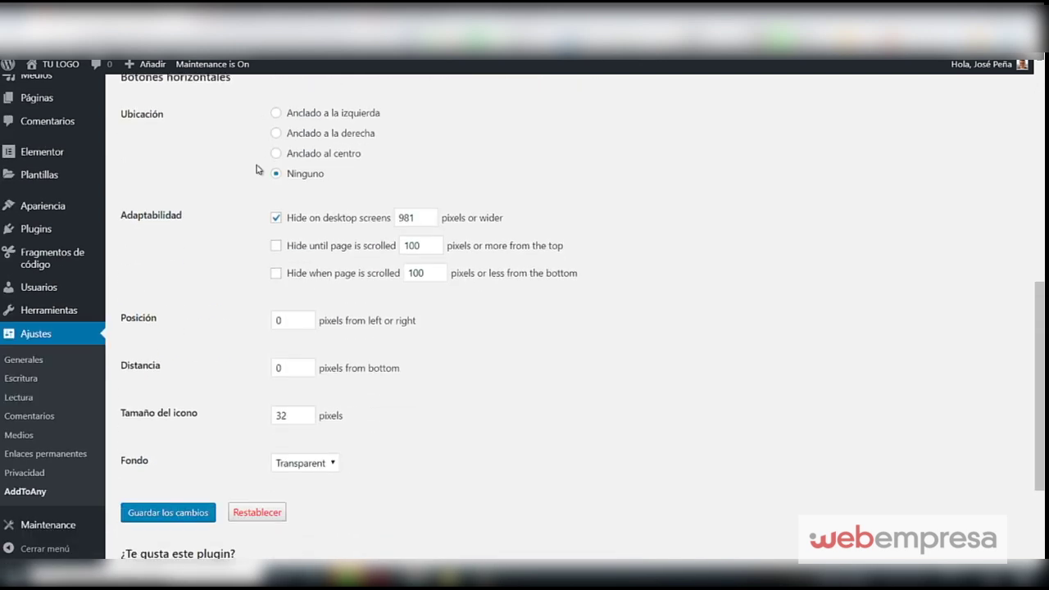
scroll(333, 226, "up", 2)
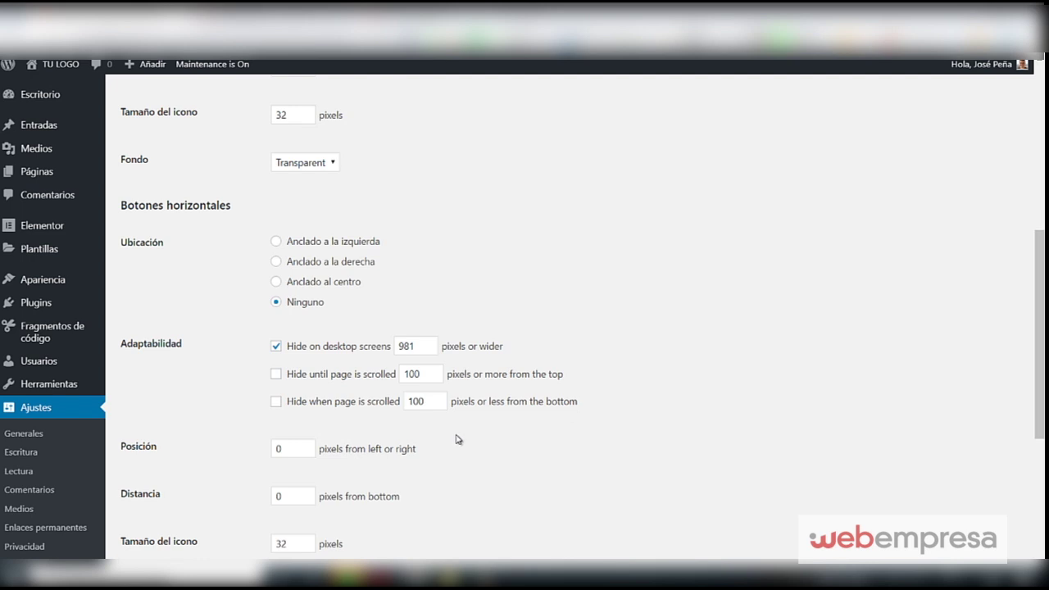
scroll(330, 402, "down", 4)
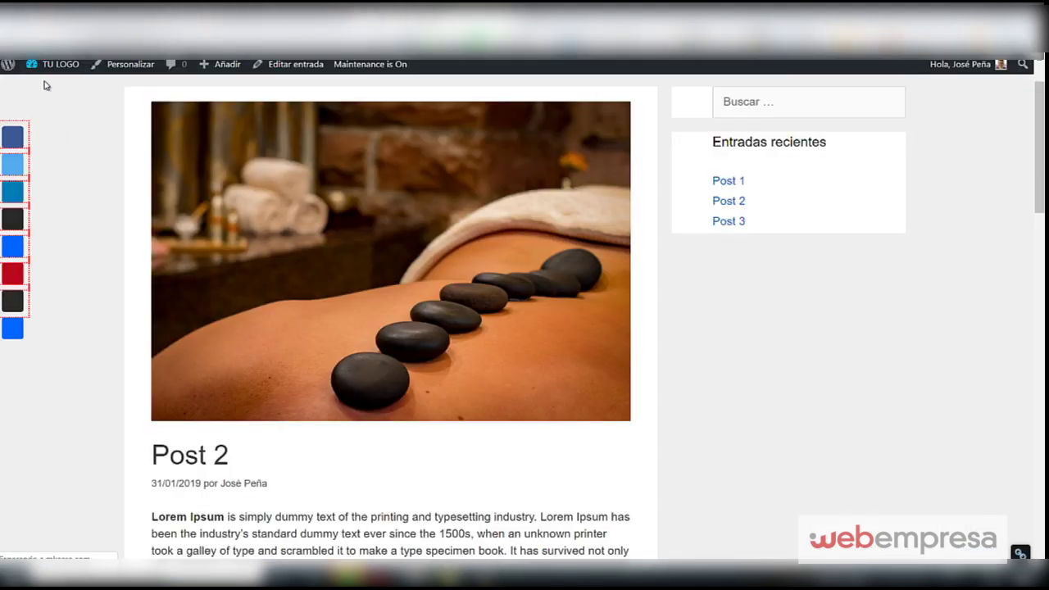
Reload Post 2 and inspect AddToAny's floating share bar, the buttons below the content and the universal button's extra services.
mouse_move(14, 329)
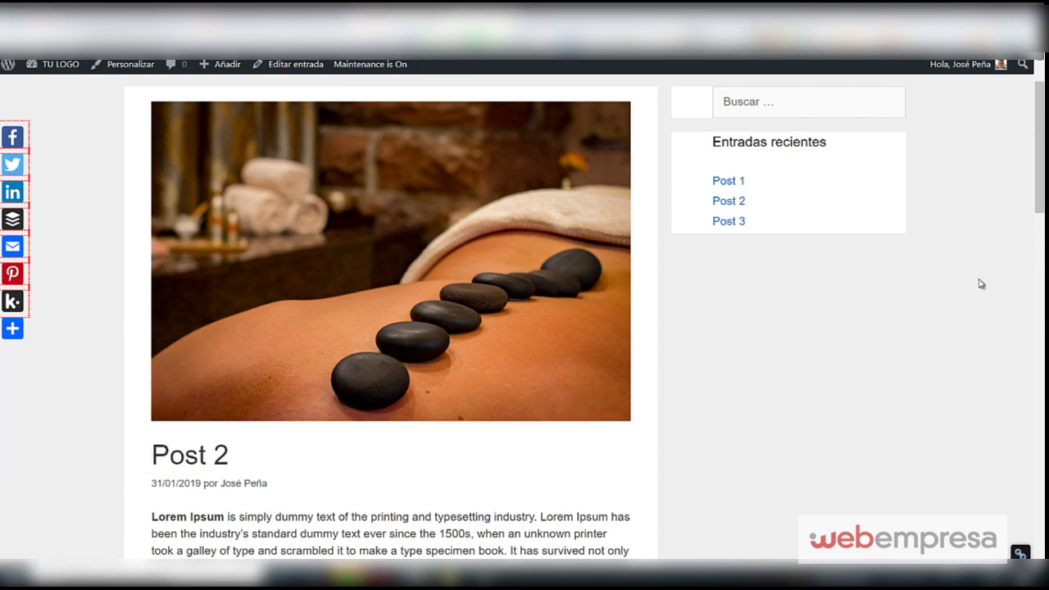
scroll(981, 284, "down", 20)
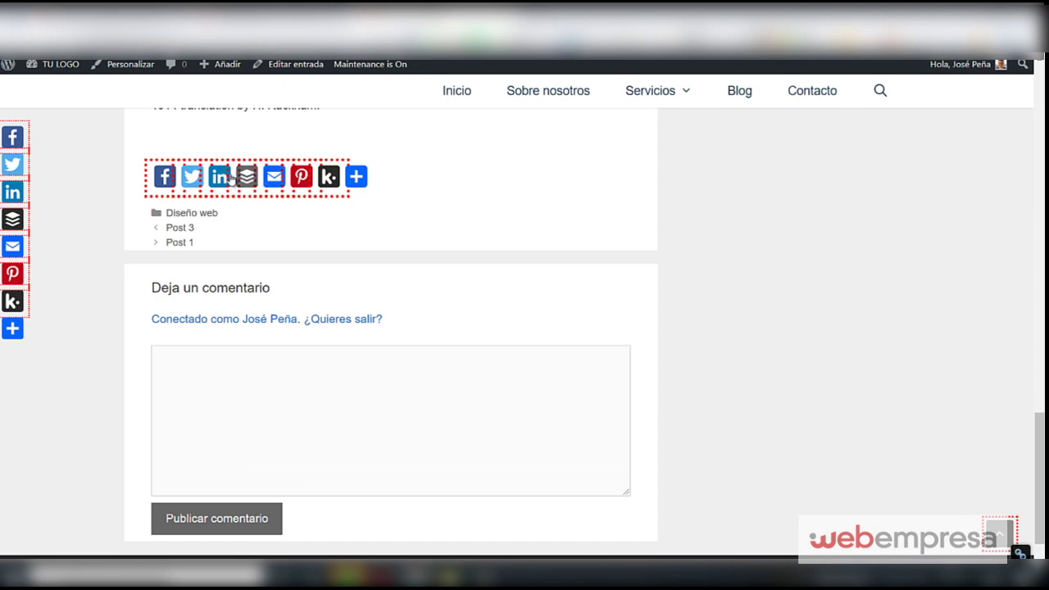
mouse_move(379, 189)
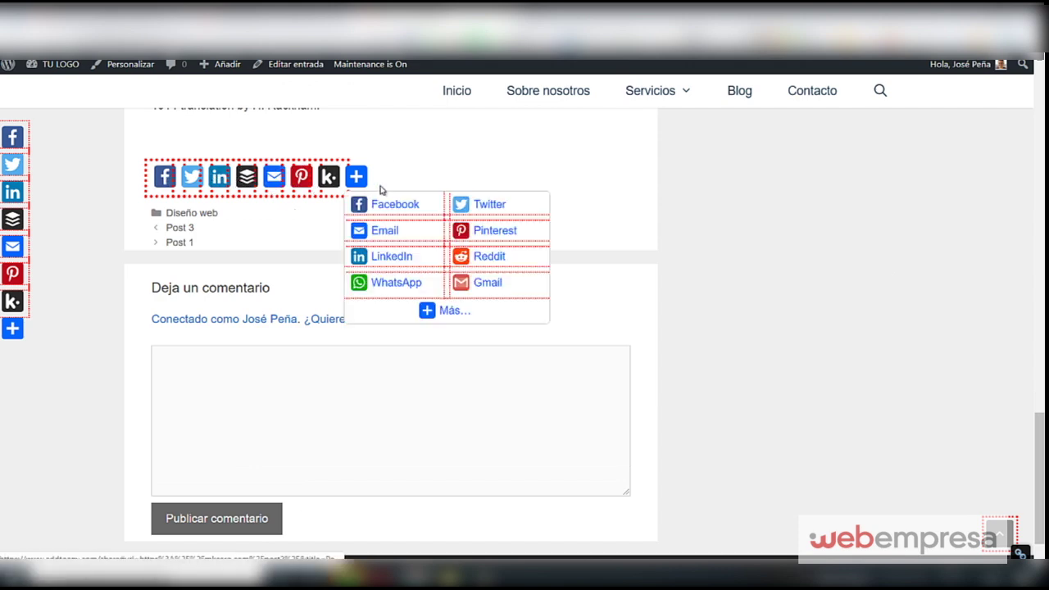
scroll(245, 194, "up", 10)
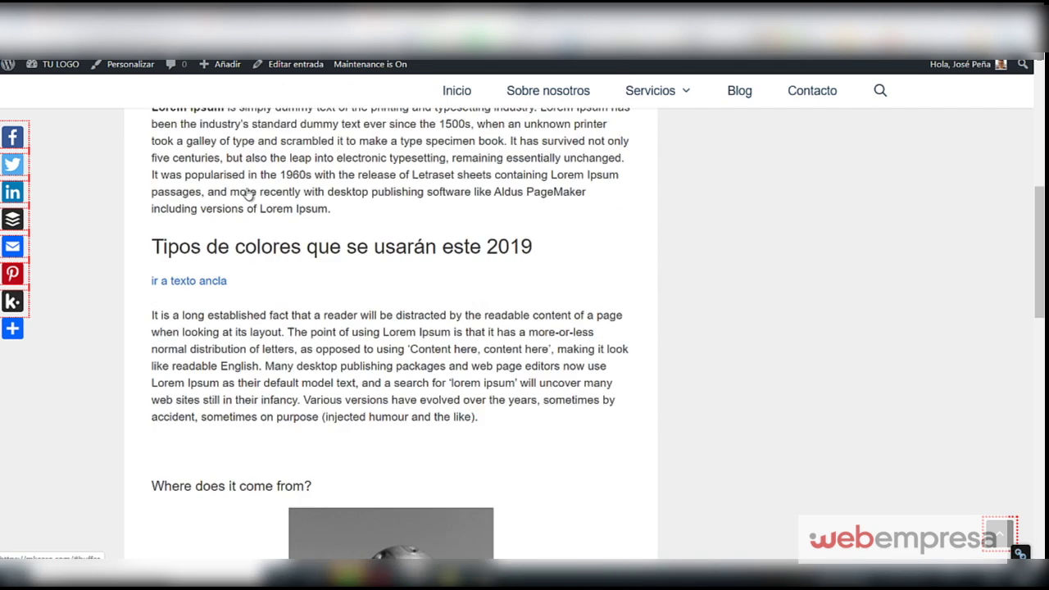
scroll(246, 194, "up", 6)
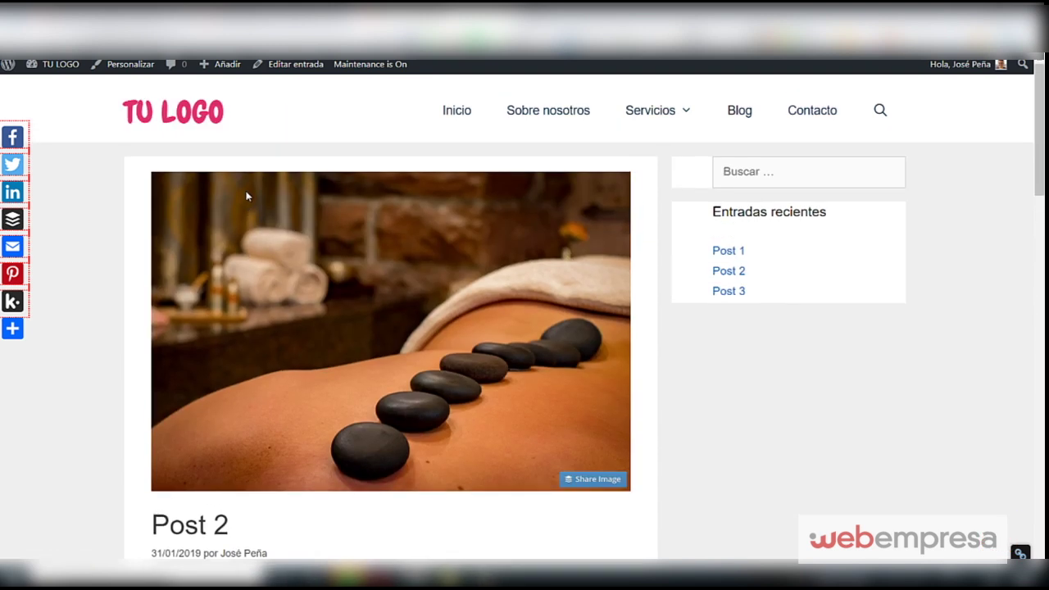